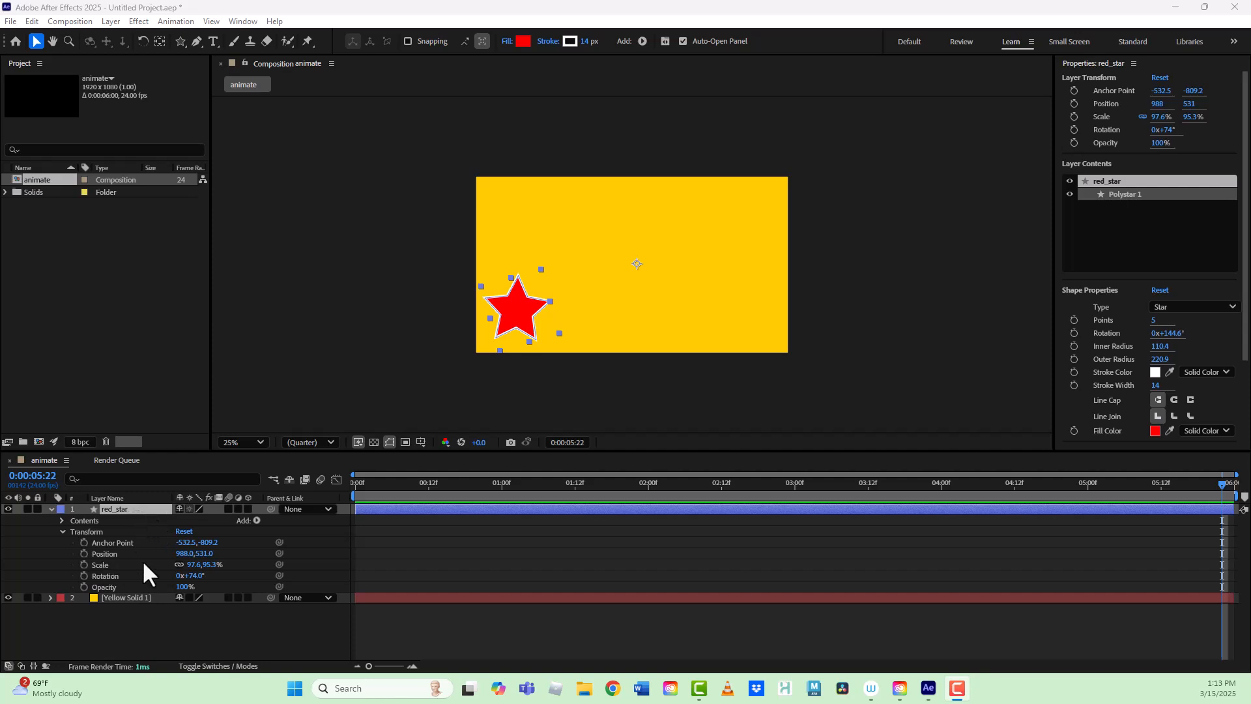
{"action": "left_click", "coordinate": [51, 508]}
{"action": "left_click", "coordinate": [50, 508]}
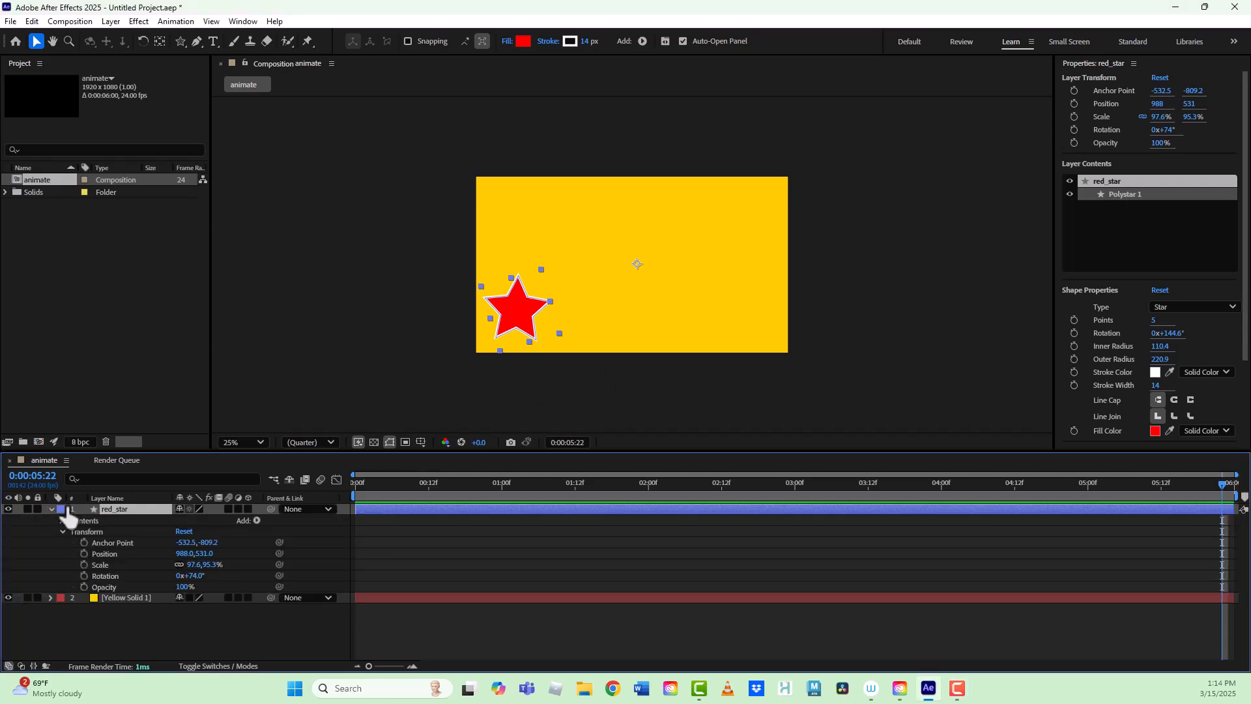
{"action": "left_click", "coordinate": [62, 521]}
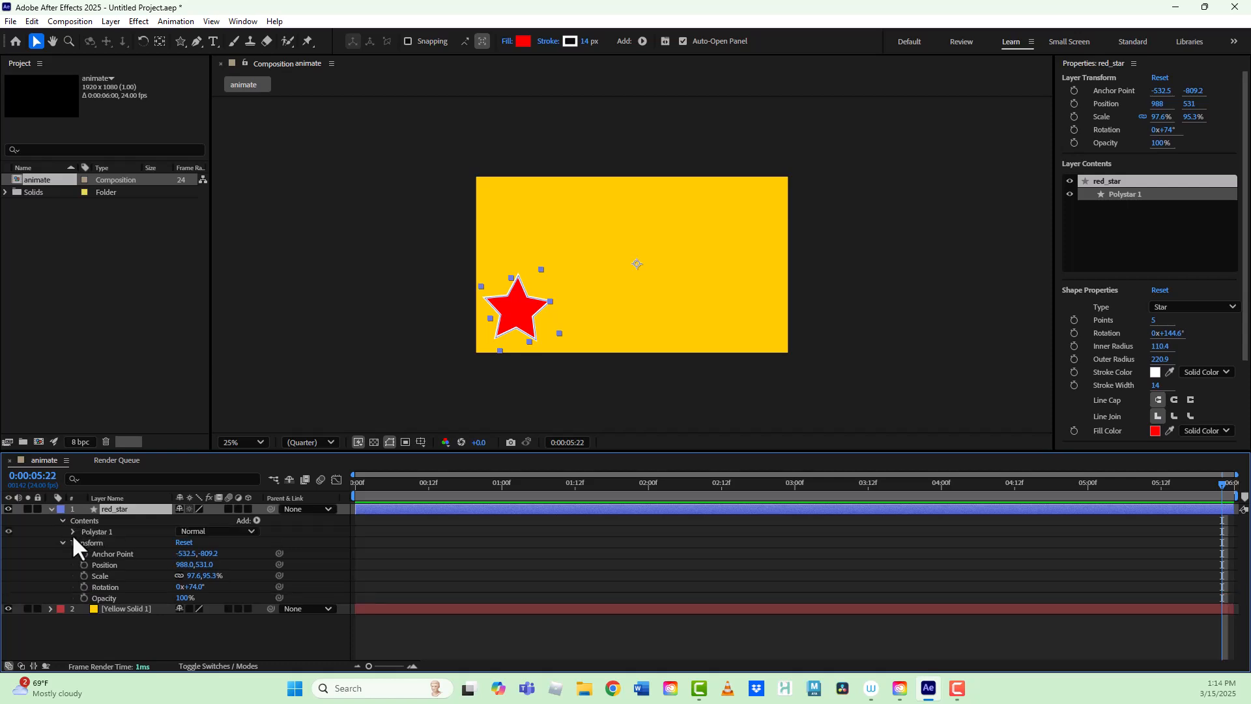
{"action": "left_click", "coordinate": [61, 519]}
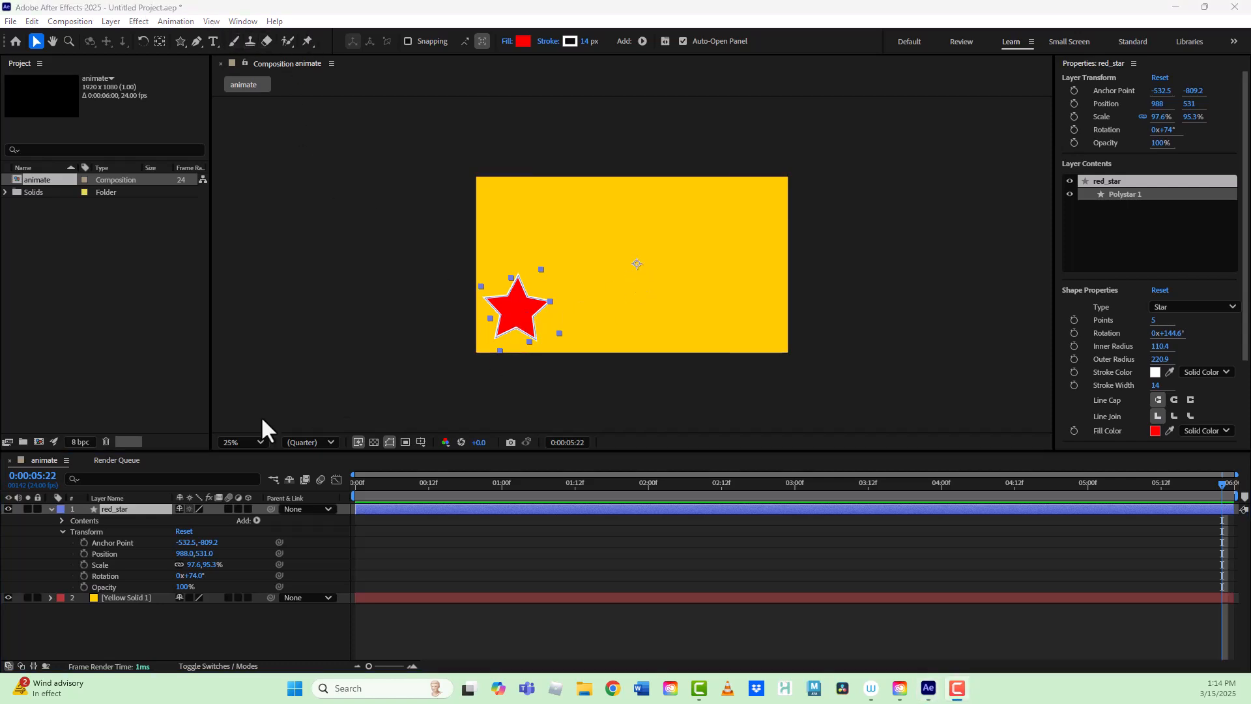
Rotate the red_star layer to 72° to test how it turns around its off-centre anchor point
{"action": "left_click_drag", "start_coordinate": [195, 576], "coordinate": [252, 632]}
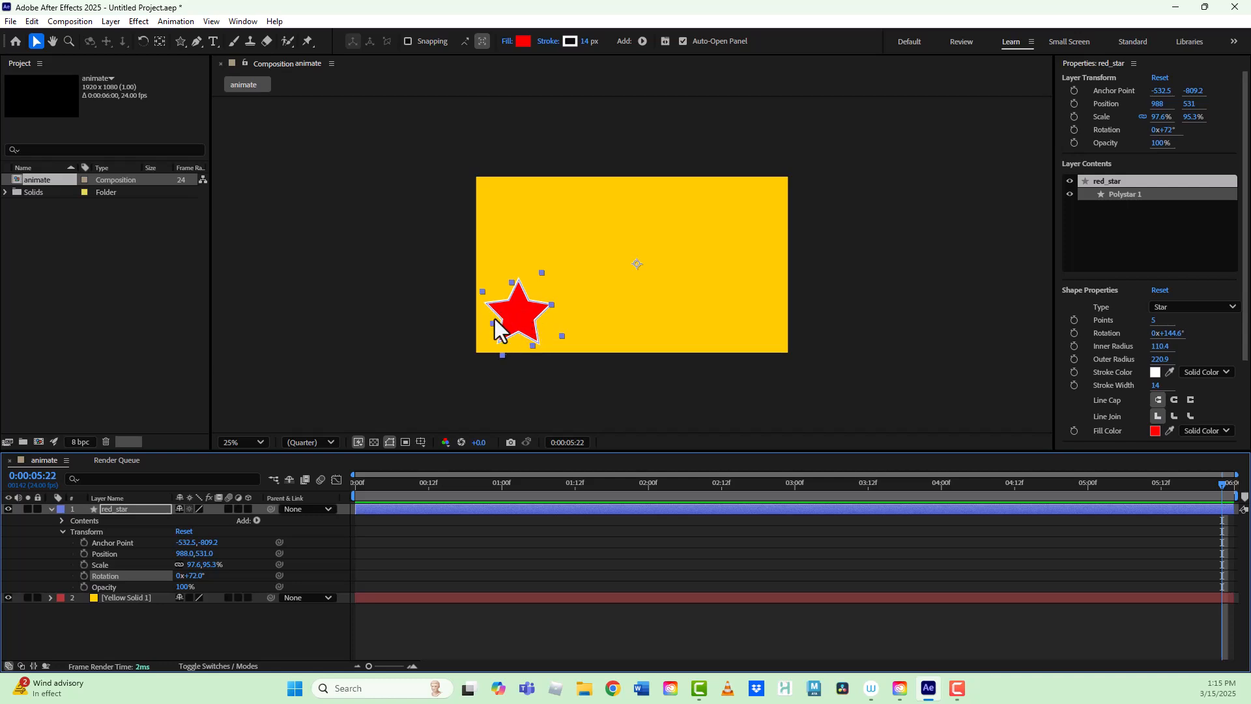
{"action": "left_click", "coordinate": [325, 302]}
{"action": "left_click", "coordinate": [513, 326]}
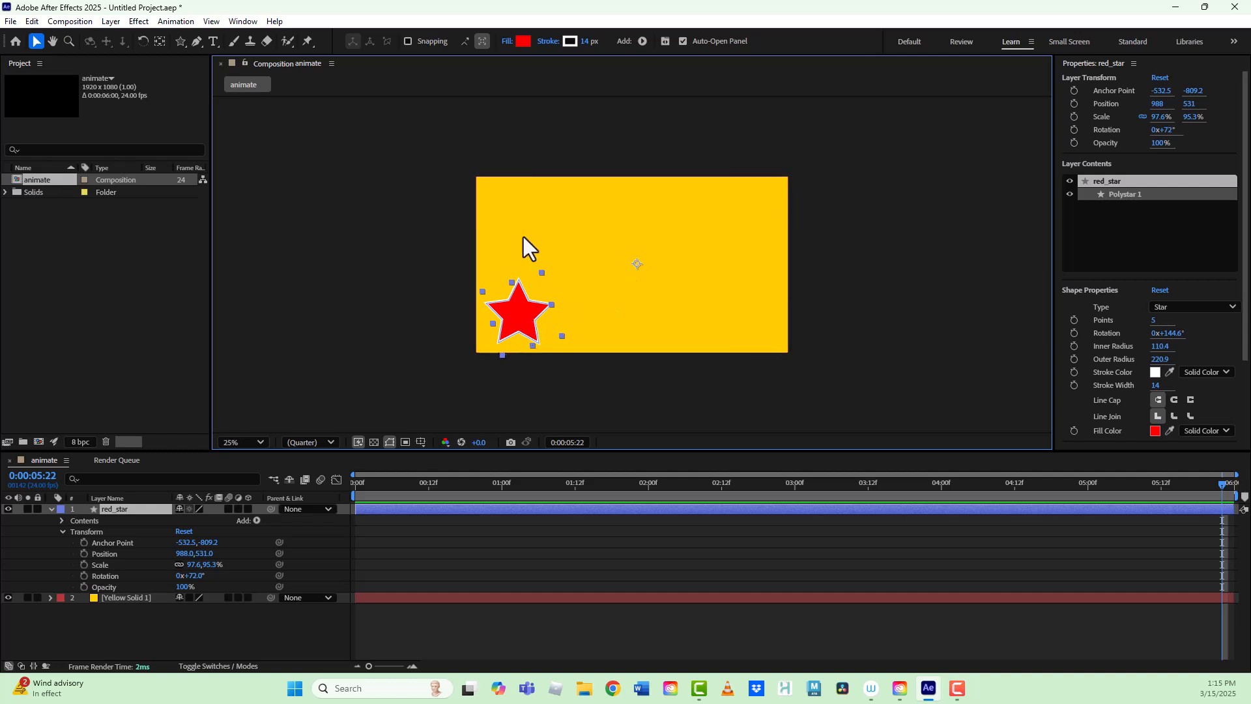
Move the red_star layer's anchor point to the star's centre with the Pan Behind tool and set its rotation to 2°
{"action": "left_click", "coordinate": [159, 41]}
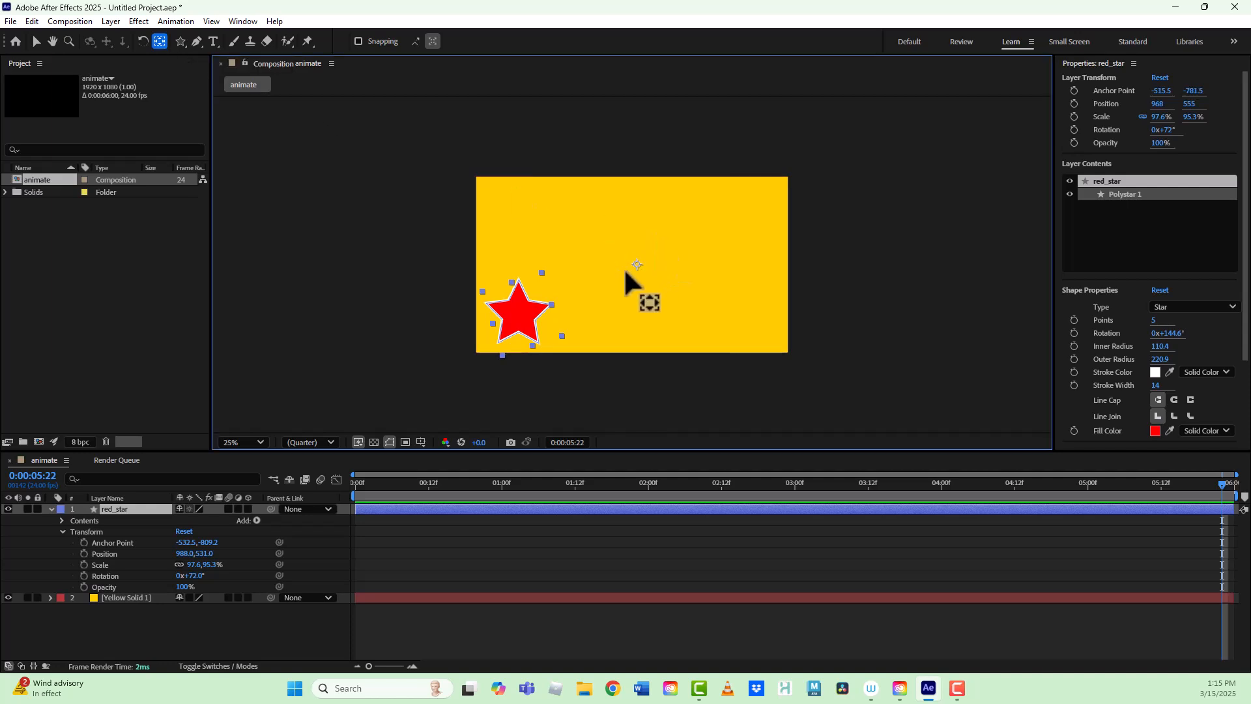
{"action": "left_click_drag", "start_coordinate": [632, 267], "coordinate": [518, 315]}
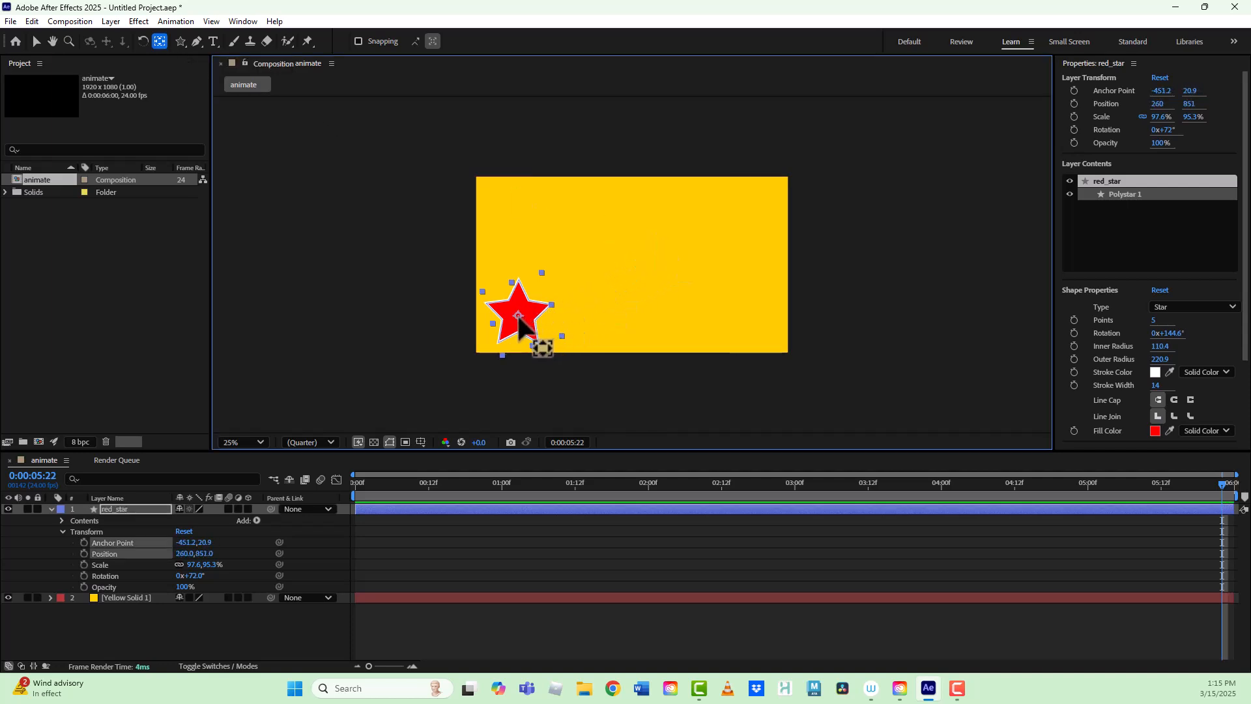
{"action": "left_click", "coordinate": [34, 41]}
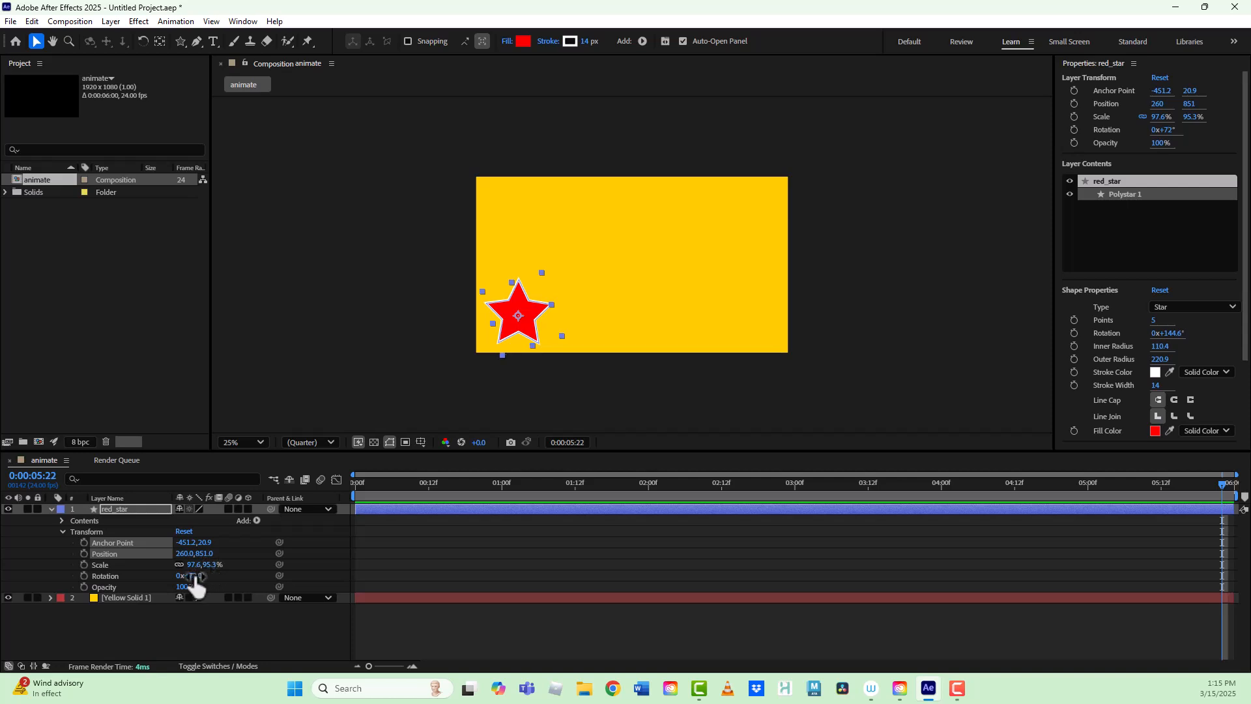
{"action": "left_click_drag", "start_coordinate": [194, 577], "coordinate": [151, 583]}
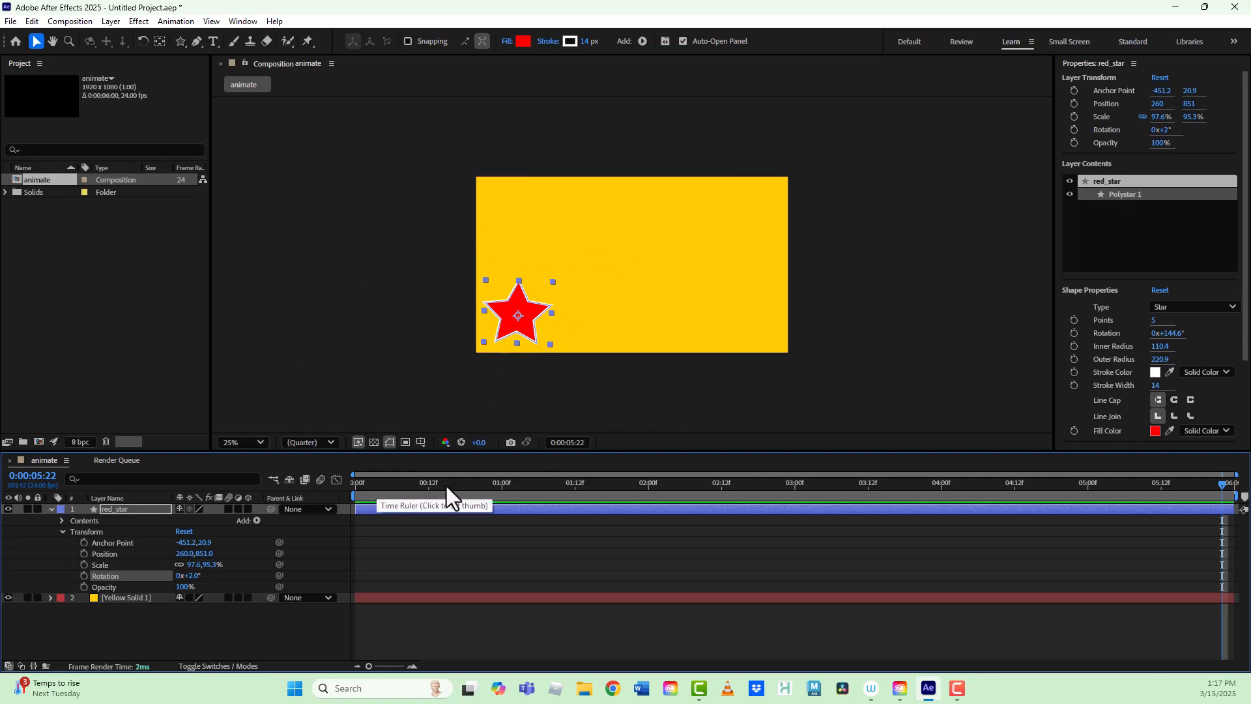
Enable Position keyframing on the red_star layer with a first keyframe at 0:00:01:00
{"action": "left_click_drag", "start_coordinate": [411, 486], "coordinate": [501, 493]}
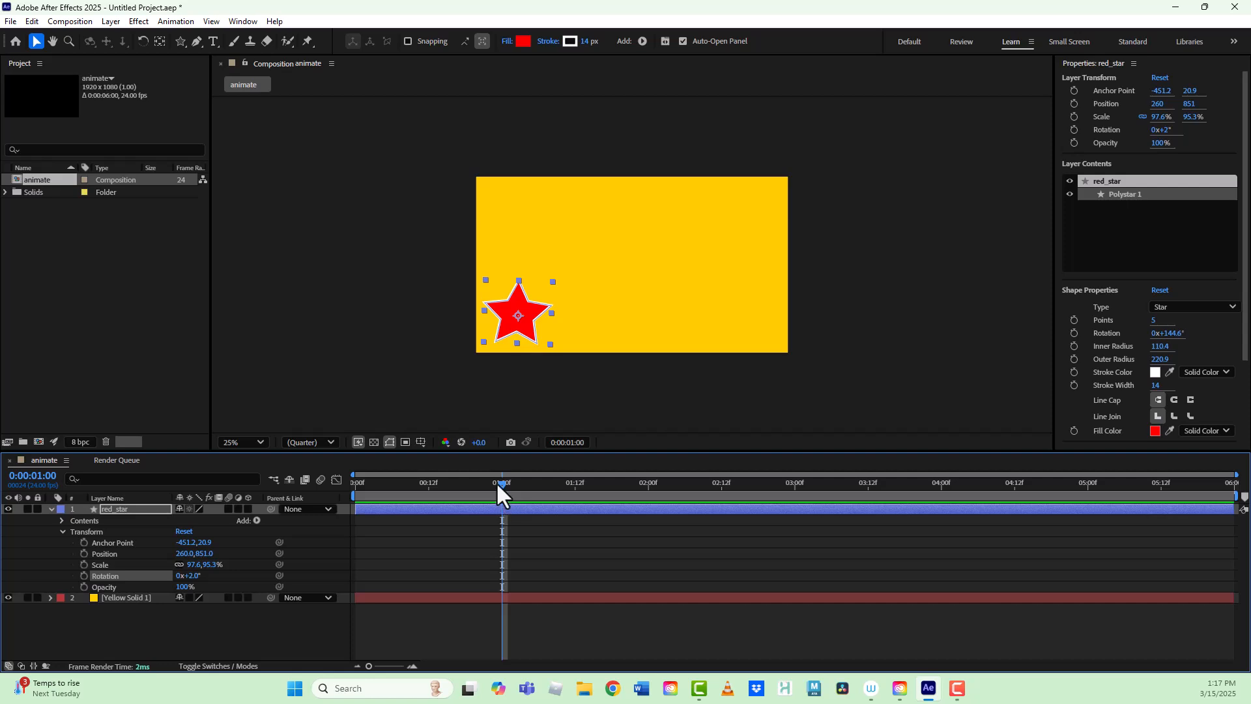
{"action": "left_click", "coordinate": [83, 553]}
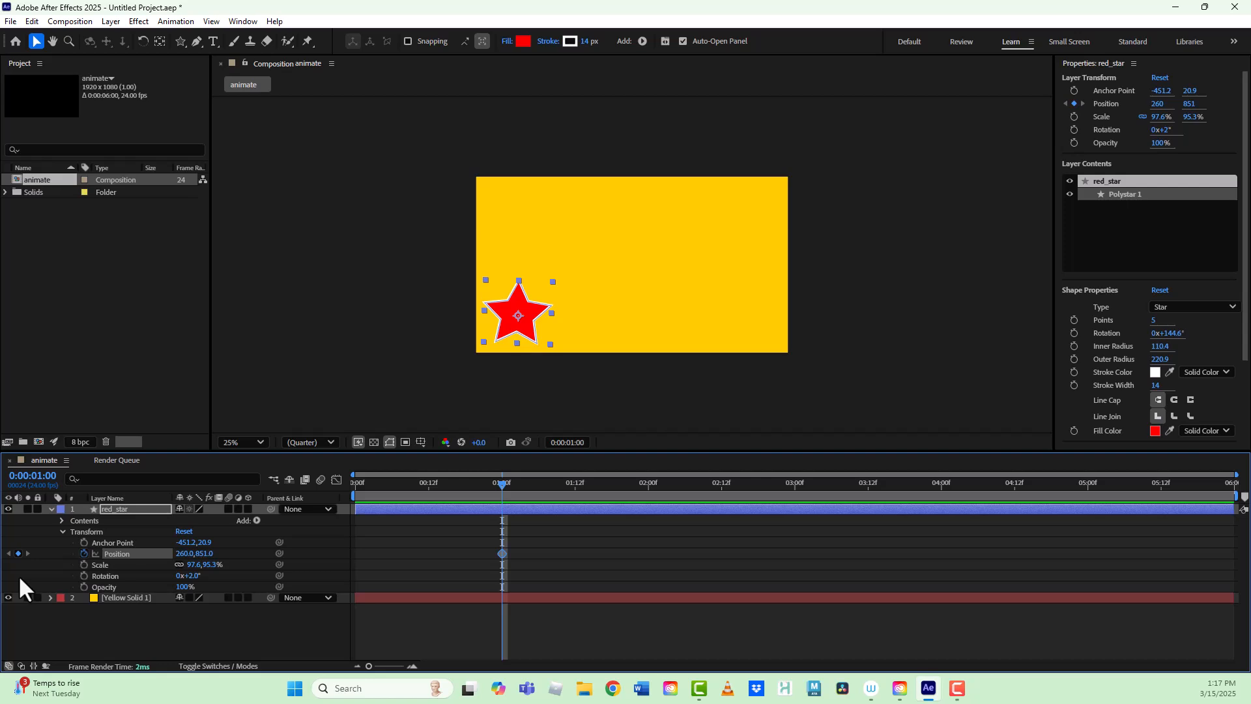
{"action": "left_click", "coordinate": [84, 552]}
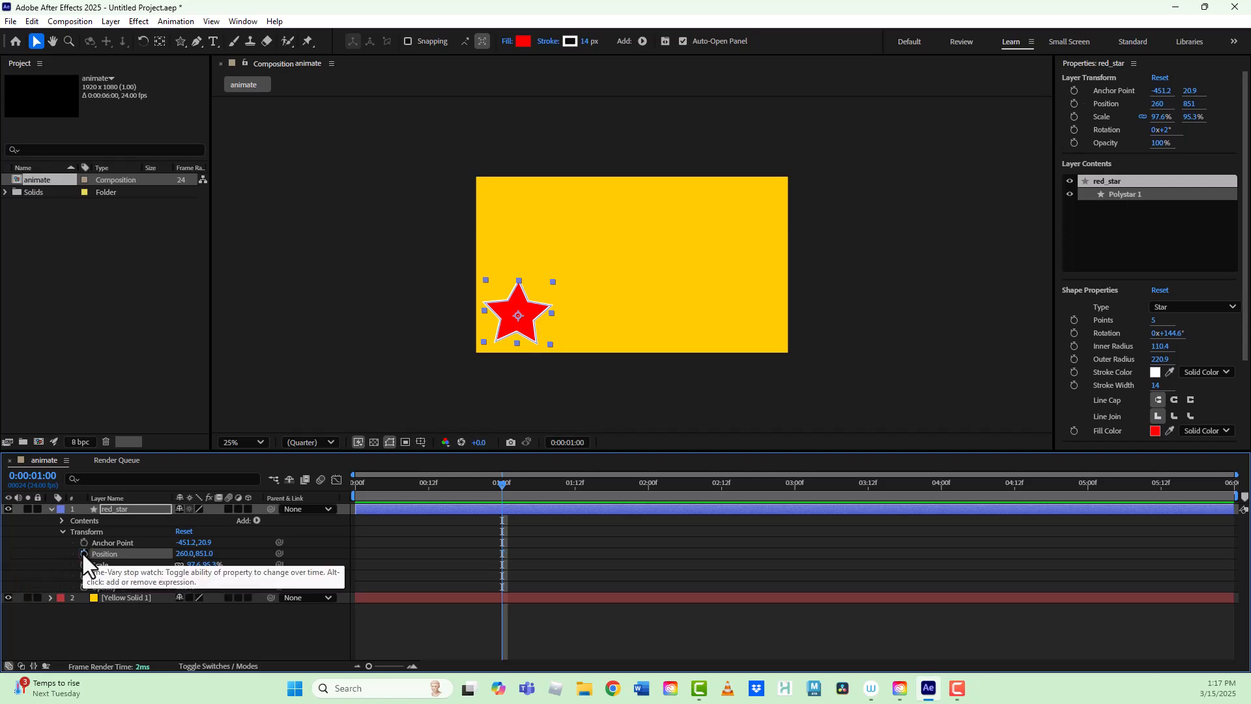
{"action": "left_click", "coordinate": [83, 554]}
{"action": "left_click", "coordinate": [83, 554]}
{"action": "left_click", "coordinate": [83, 554]}
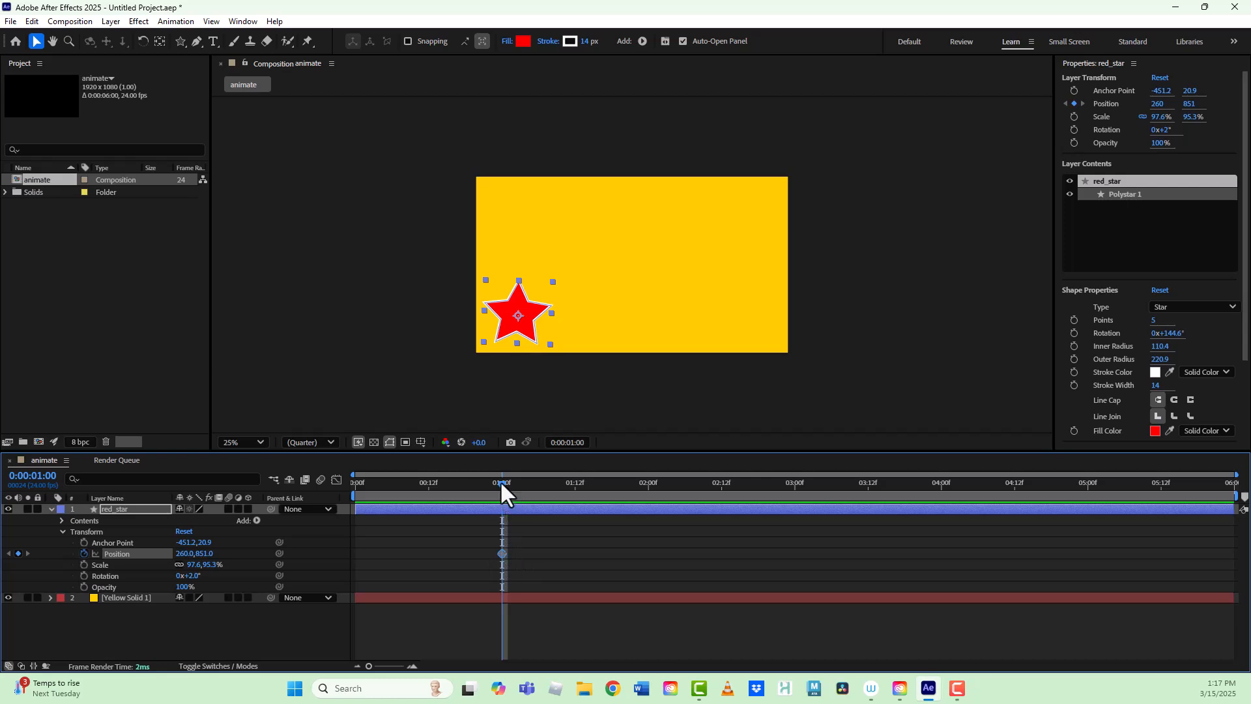
Add a Position keyframe at 0:00:01:13 with the star moved to about 936, 255 near the composition's upper edge
{"action": "left_click_drag", "start_coordinate": [501, 484], "coordinate": [580, 490]}
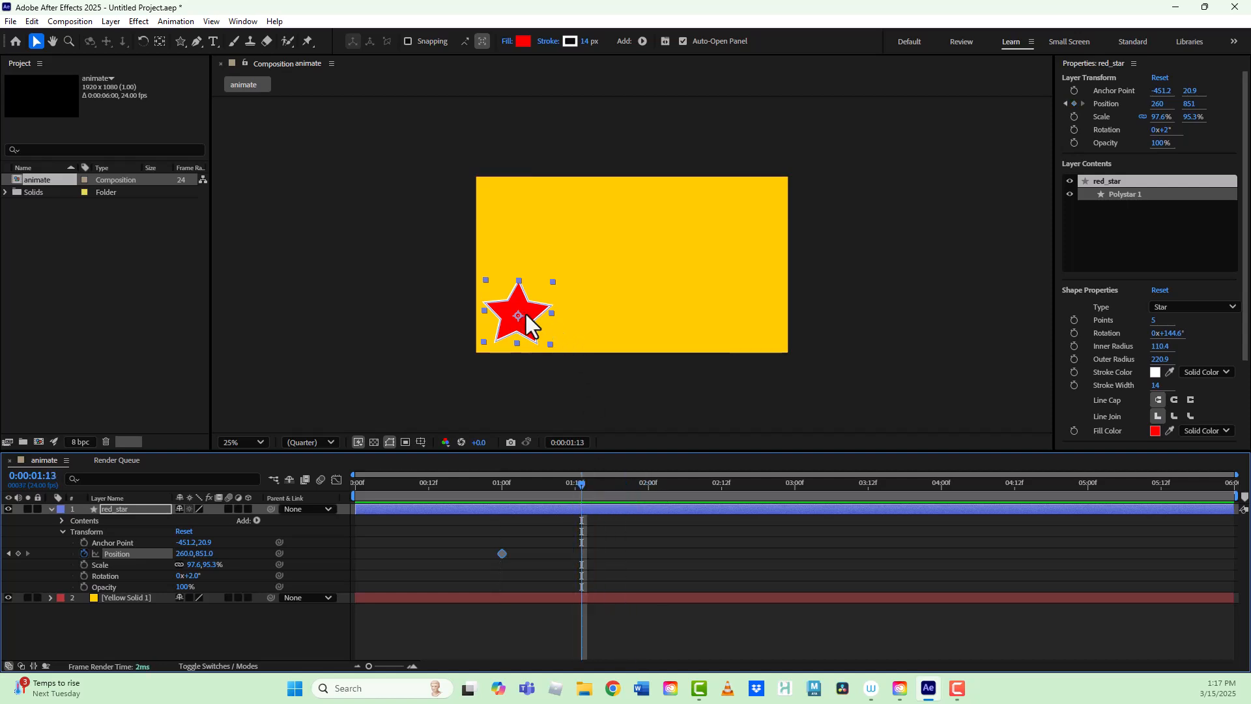
{"action": "left_click_drag", "start_coordinate": [528, 315], "coordinate": [655, 216]}
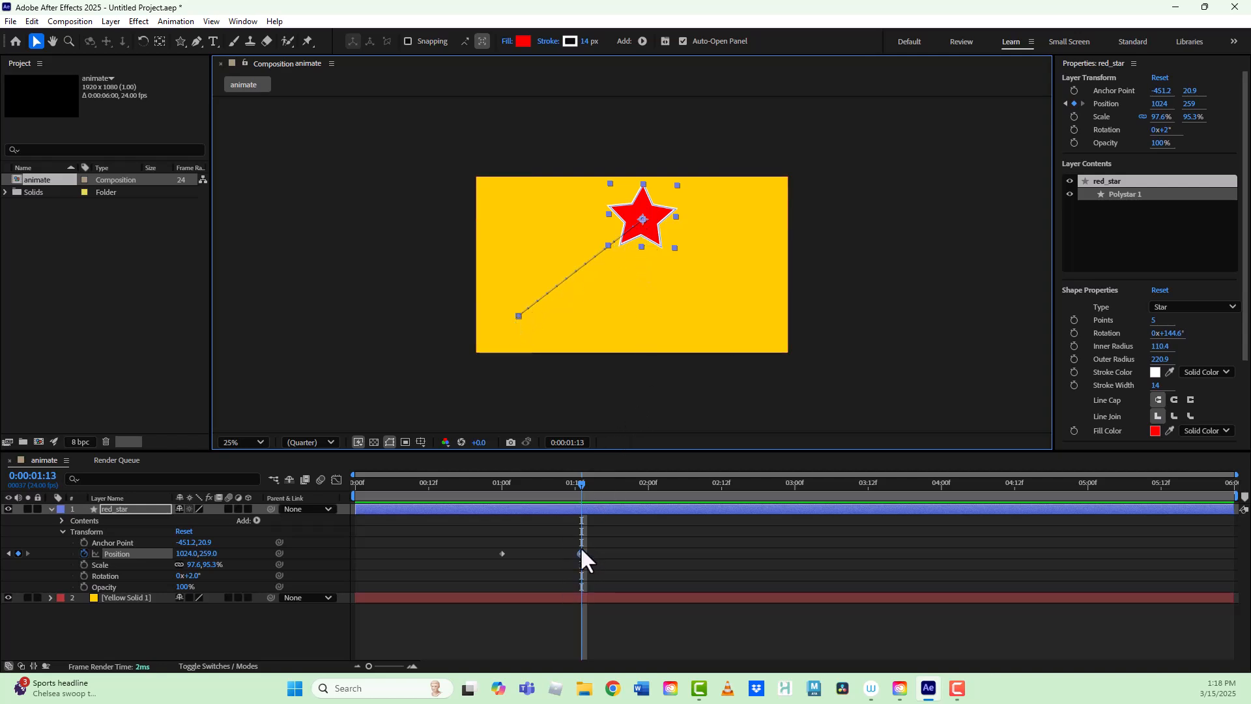
{"action": "mouse_move", "coordinate": [582, 553]}
{"action": "left_click_drag", "start_coordinate": [652, 238], "coordinate": [646, 324]}
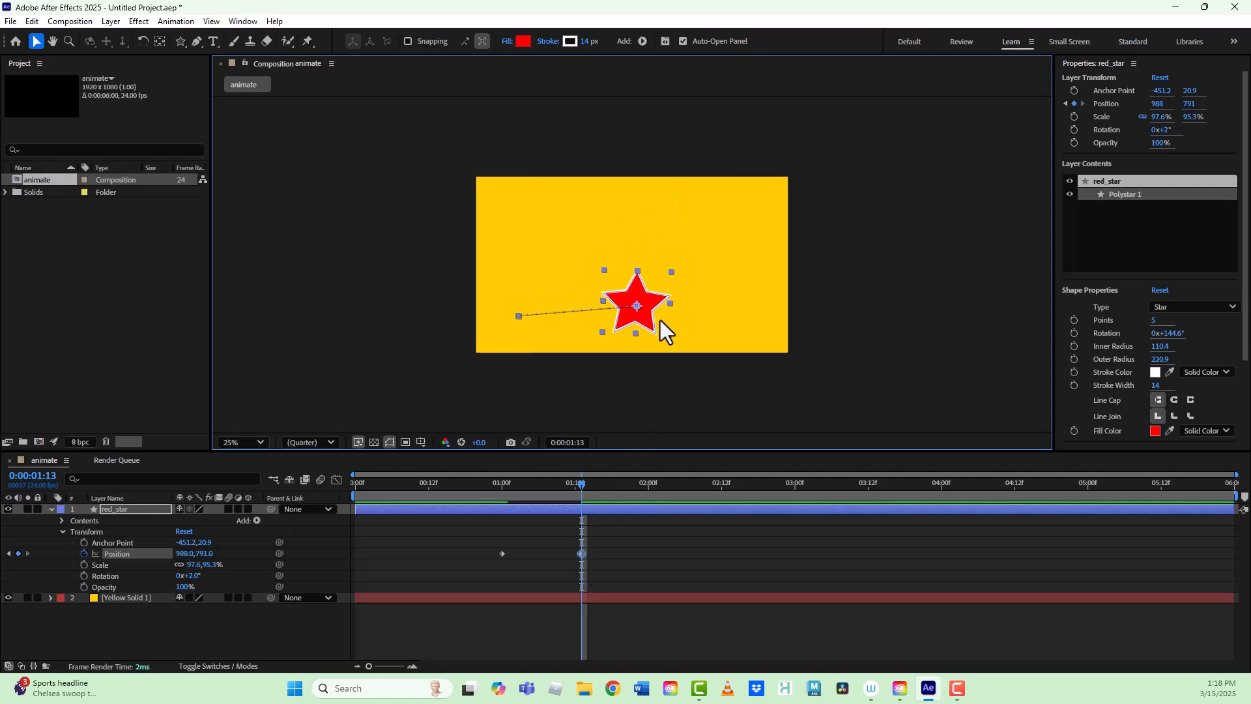
{"action": "left_click_drag", "start_coordinate": [649, 320], "coordinate": [638, 235]}
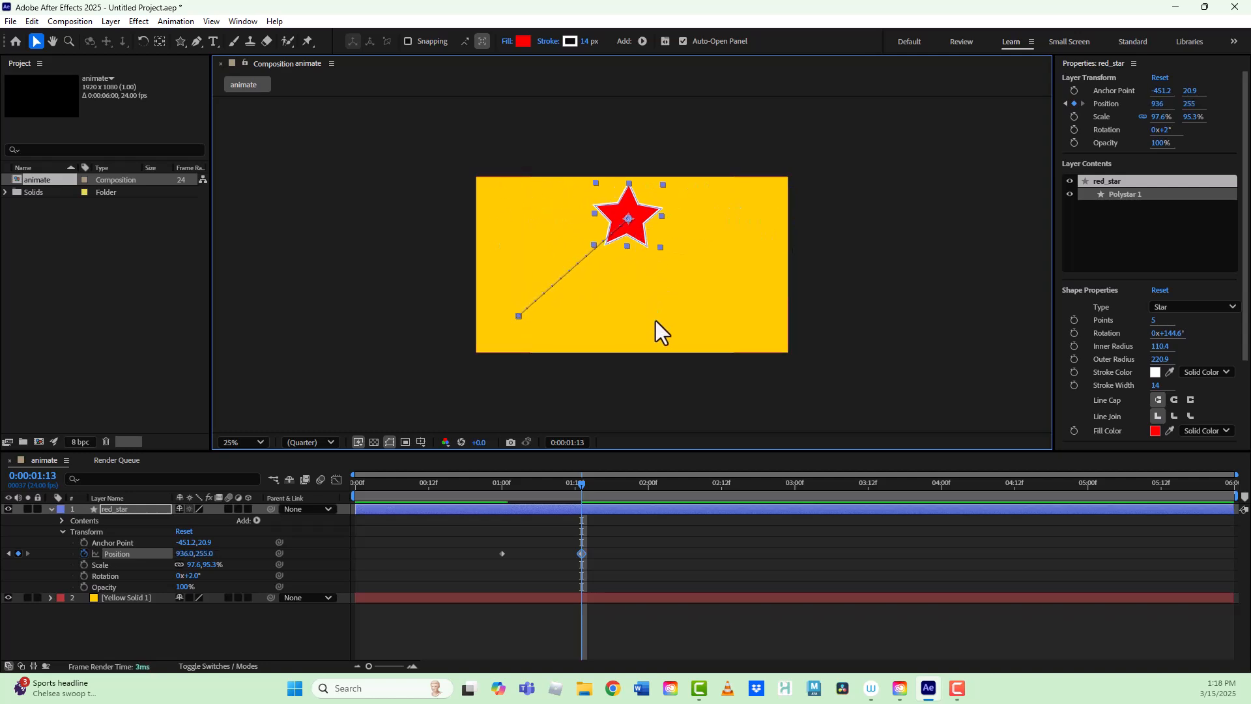
Add a Position keyframe at 0:00:02:00 with the star moved down to about 1340, 835
{"action": "left_click", "coordinate": [582, 486]}
{"action": "left_click_drag", "start_coordinate": [581, 483], "coordinate": [648, 484]}
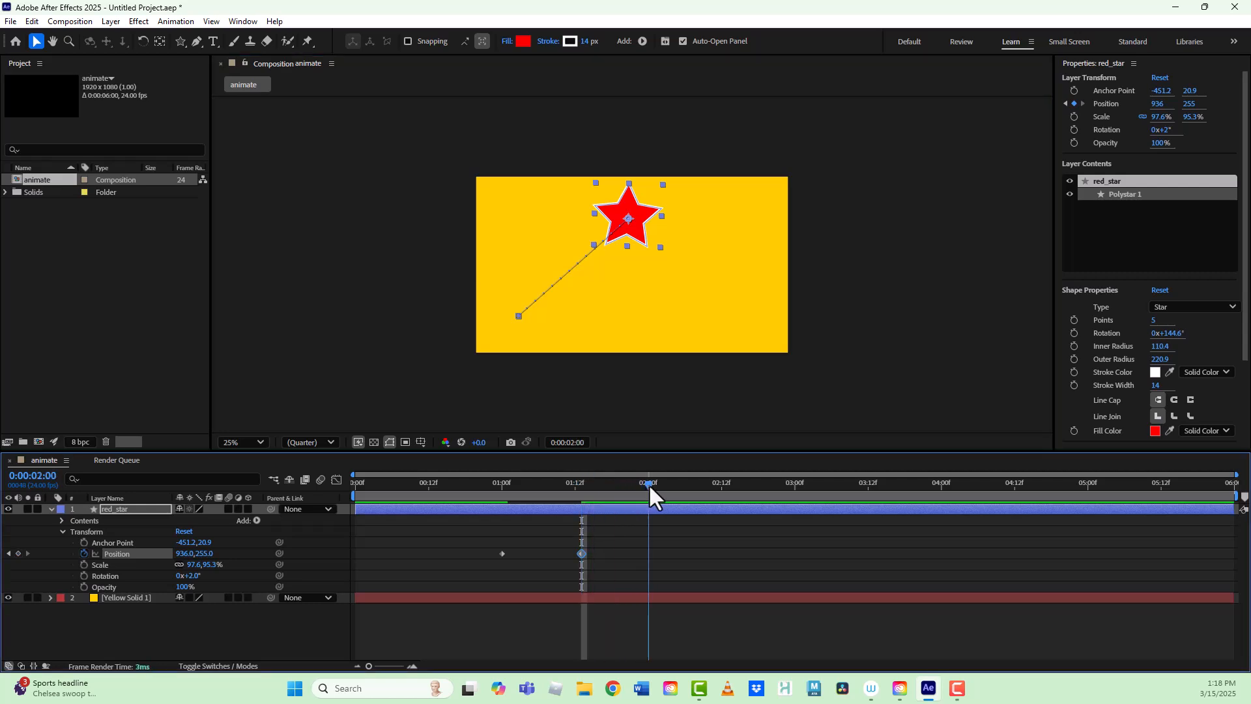
{"action": "left_click_drag", "start_coordinate": [639, 220], "coordinate": [703, 323]}
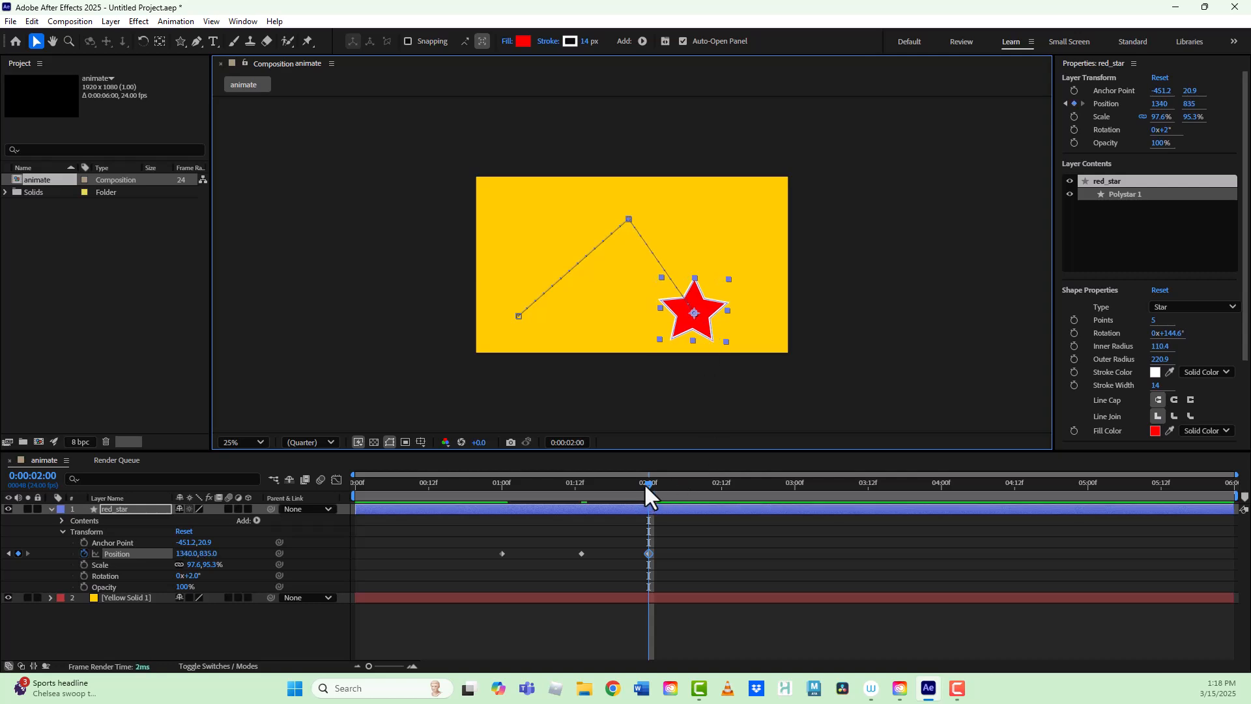
Add Position keyframes with the star at about 1768, 255 at 0:00:03:00 and about 1780, 831 at 0:00:05:00
{"action": "left_click_drag", "start_coordinate": [648, 482], "coordinate": [794, 486]}
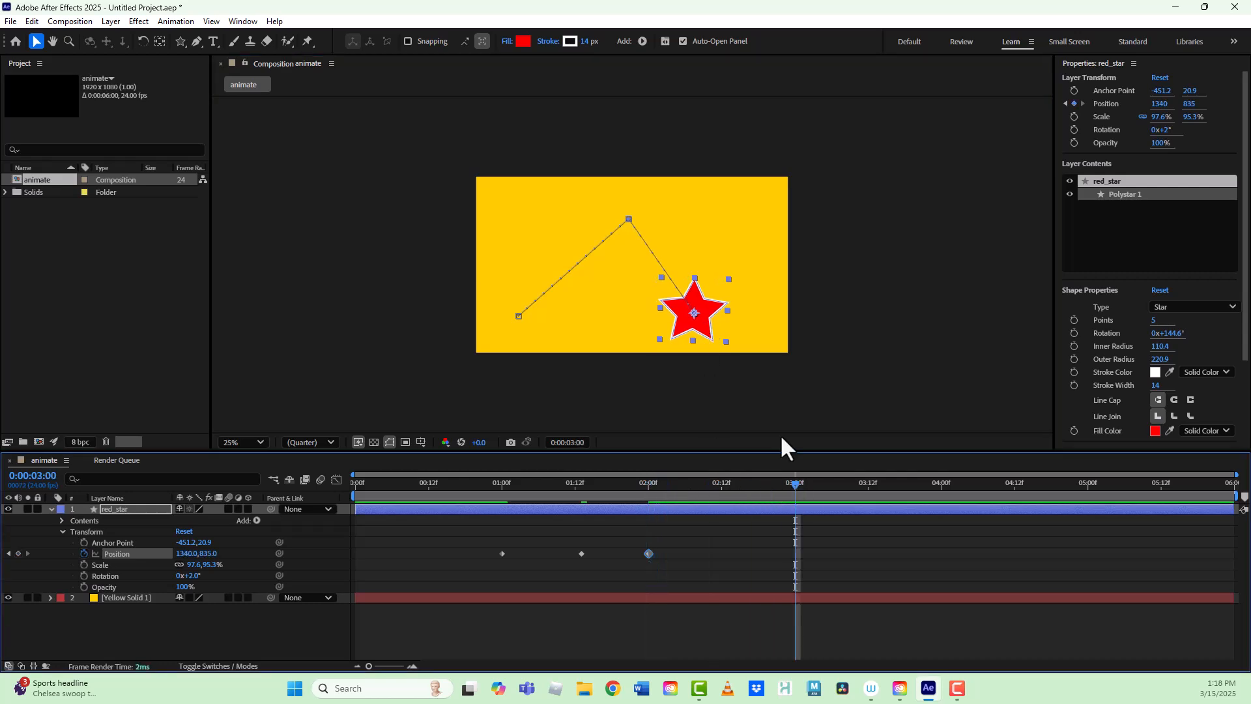
{"action": "left_click_drag", "start_coordinate": [708, 332], "coordinate": [774, 237]}
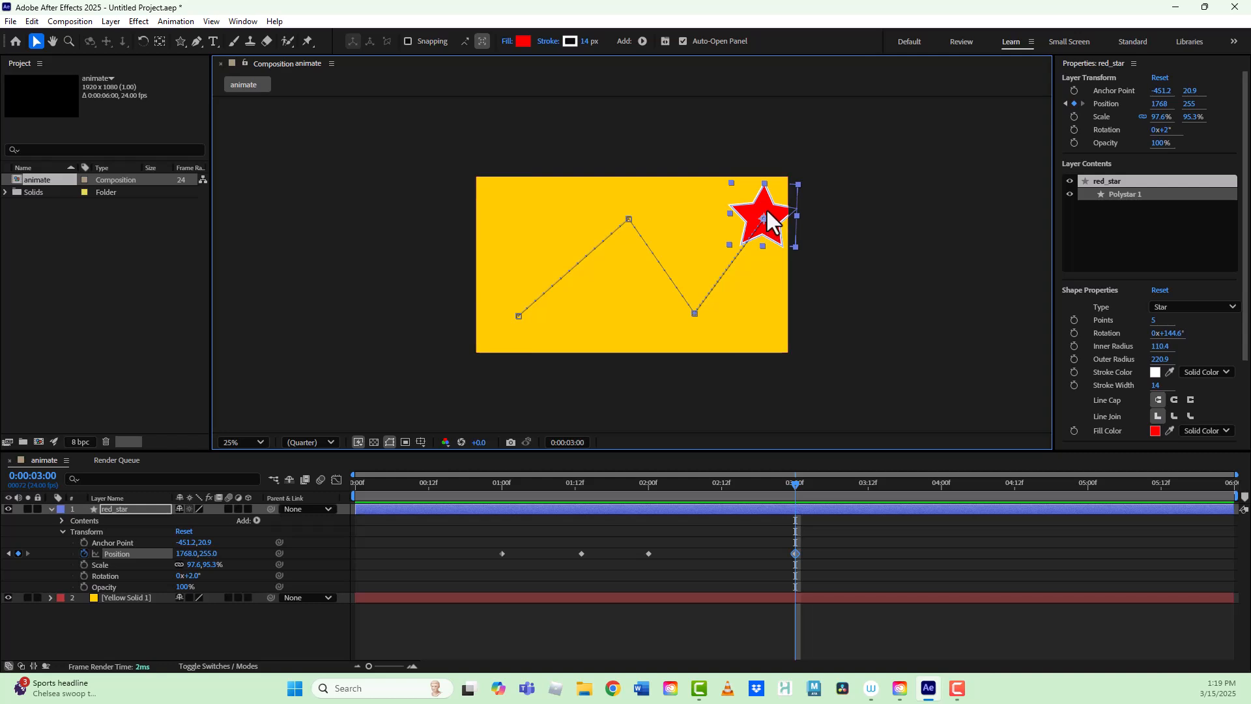
{"action": "left_click_drag", "start_coordinate": [793, 483], "coordinate": [1084, 538]}
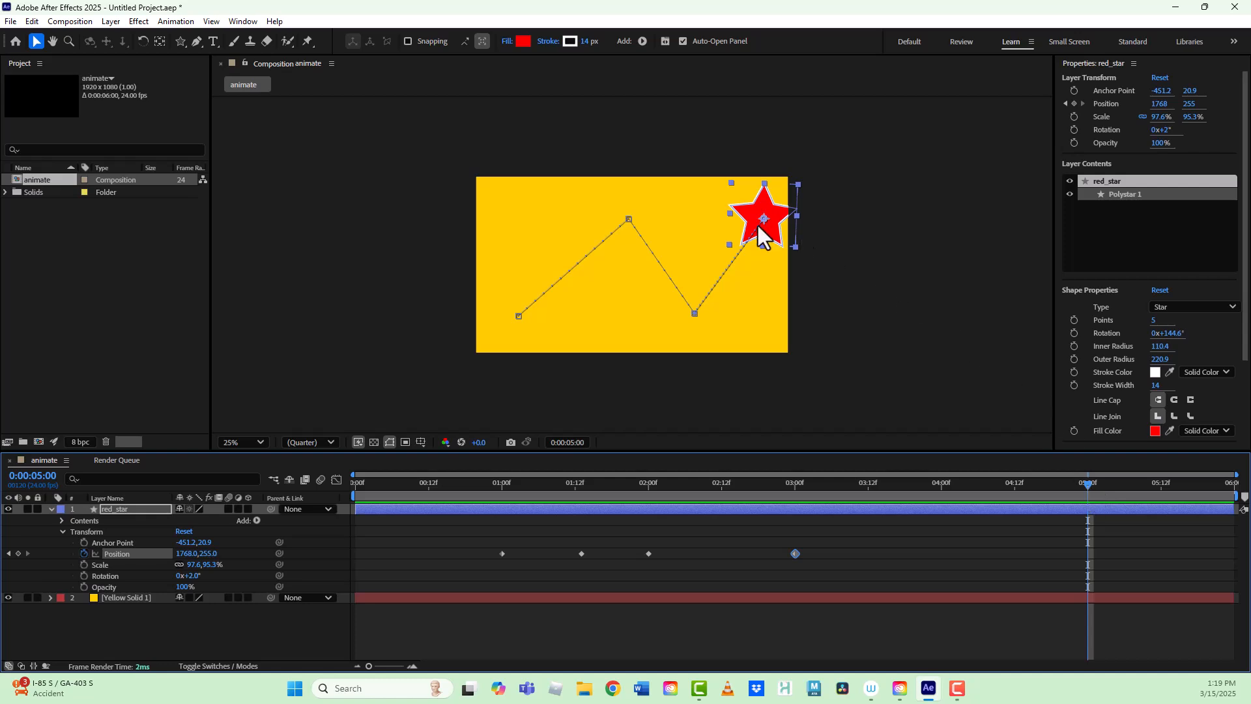
{"action": "left_click_drag", "start_coordinate": [762, 236], "coordinate": [773, 318]}
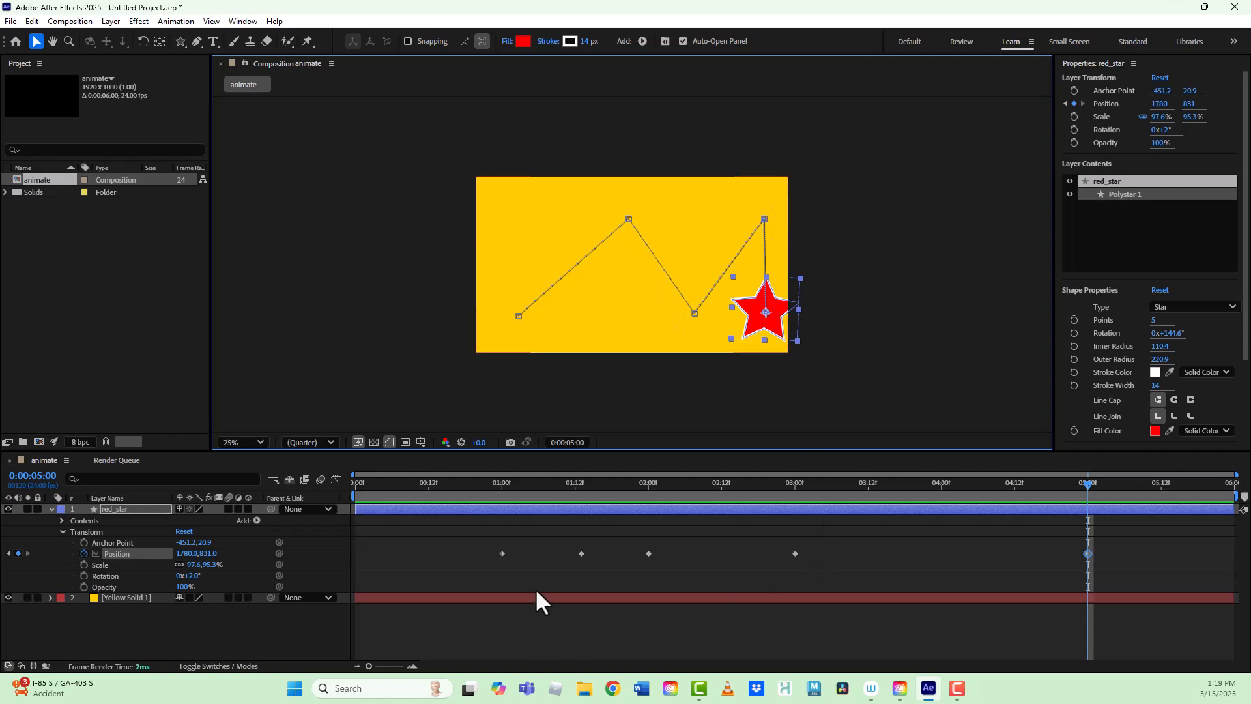
Play back the star's zigzag animation from the beginning to check its timing
{"action": "left_click_drag", "start_coordinate": [512, 486], "coordinate": [335, 487]}
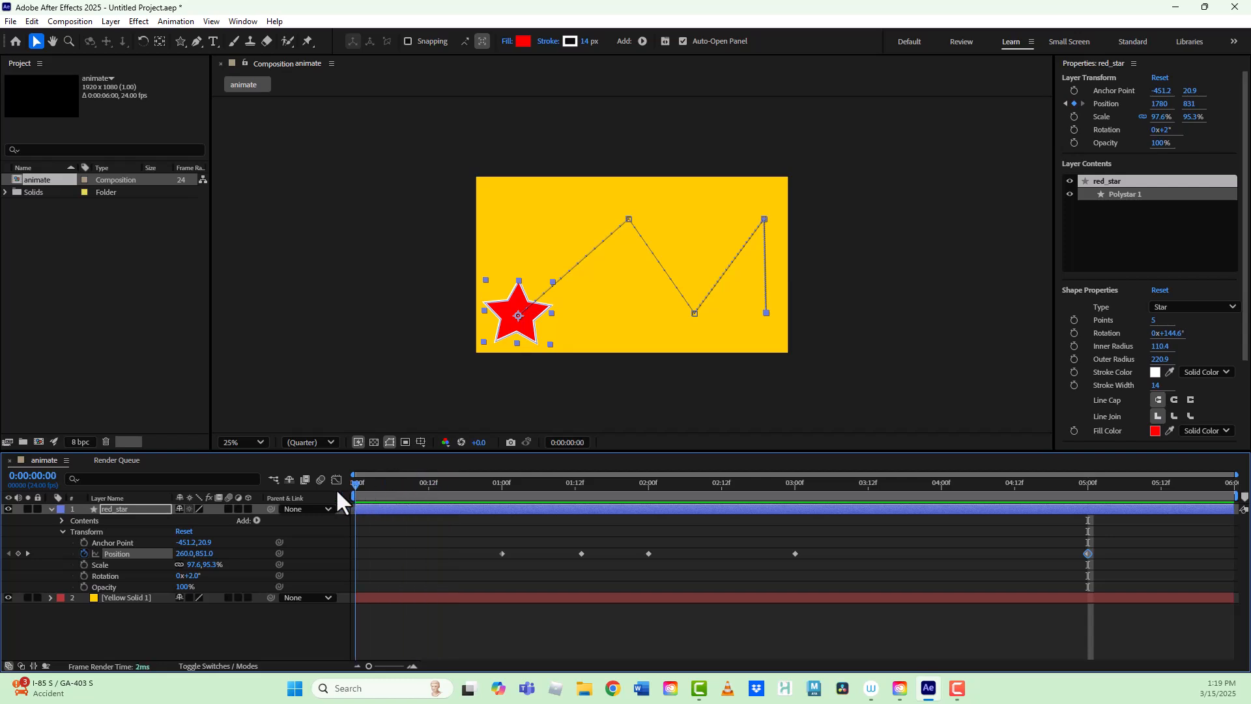
{"action": "key", "text": "space"}
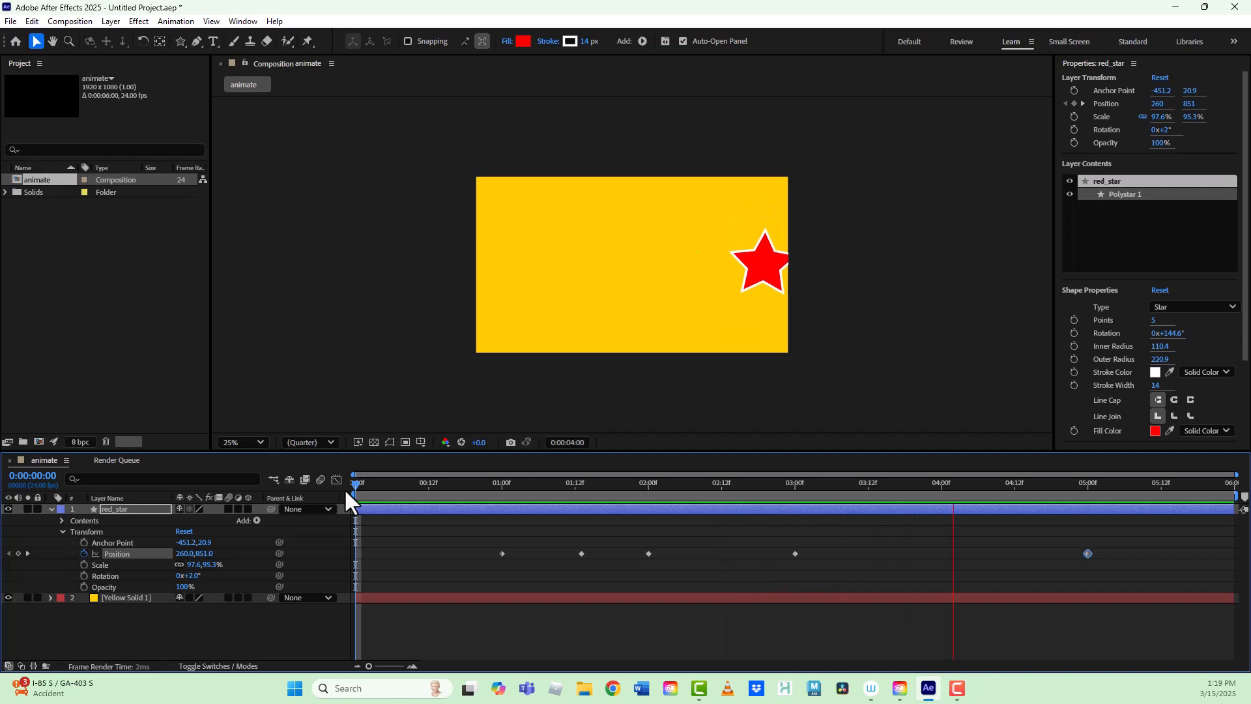
{"action": "key", "text": "space"}
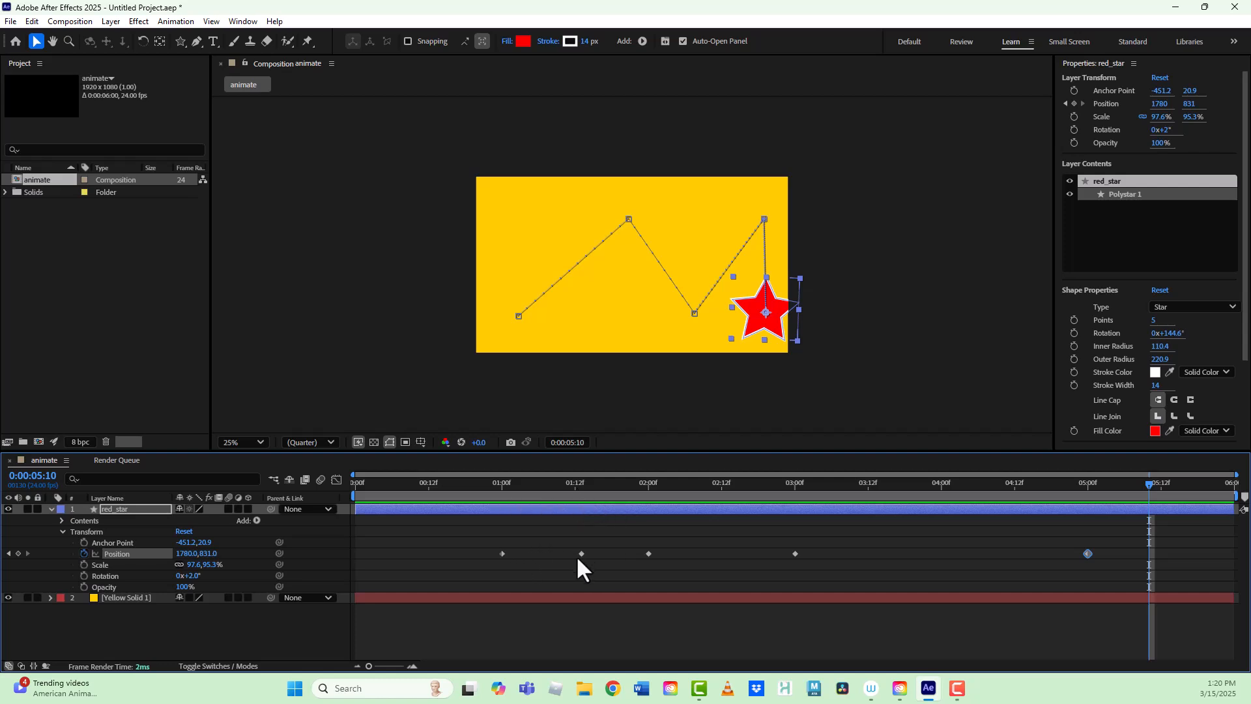
{"action": "mouse_move", "coordinate": [582, 554]}
{"action": "left_click_drag", "start_coordinate": [502, 483], "coordinate": [452, 532]}
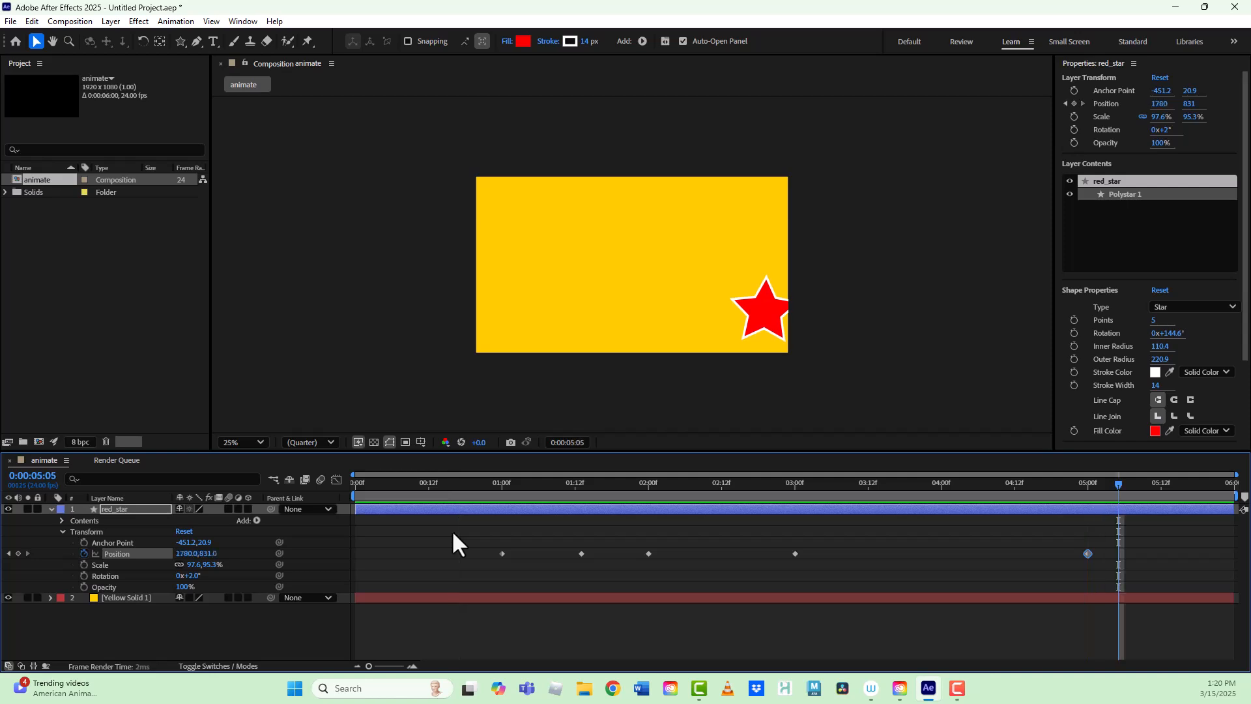
{"action": "key", "text": "space"}
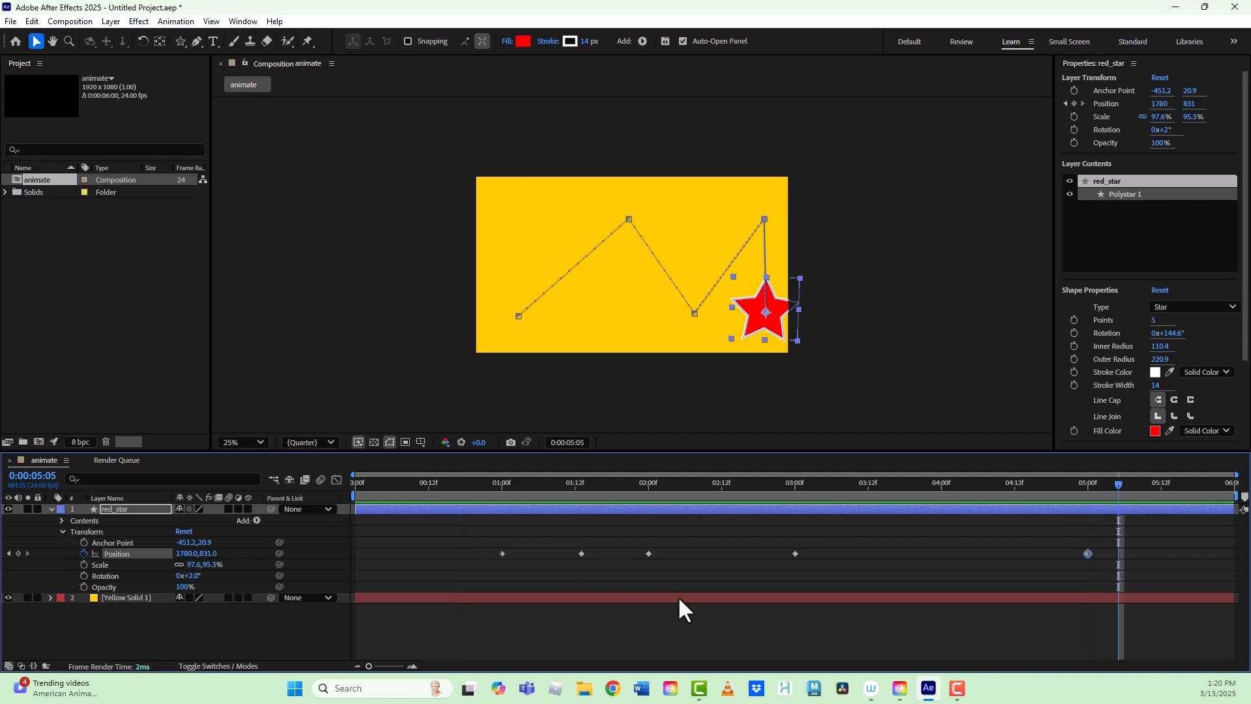
Shift the 3-second Position keyframe earlier, to just past the 02:12f mark, and preview the faster movement
{"action": "left_click", "coordinate": [794, 553]}
{"action": "left_click_drag", "start_coordinate": [795, 553], "coordinate": [735, 566]}
{"action": "left_click", "coordinate": [643, 482]}
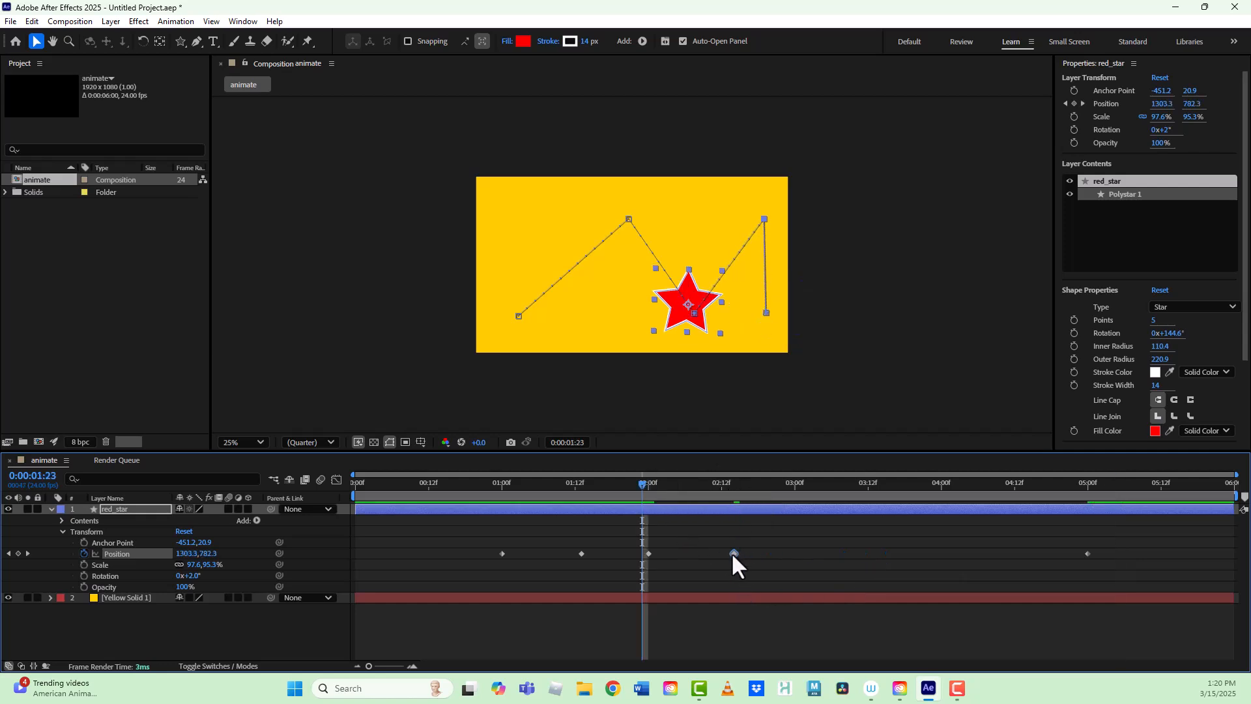
Shift the fourth Position keyframe to just past the 4-second mark and preview the slower movement
{"action": "left_click_drag", "start_coordinate": [731, 552], "coordinate": [953, 565]}
{"action": "left_click", "coordinate": [435, 483]}
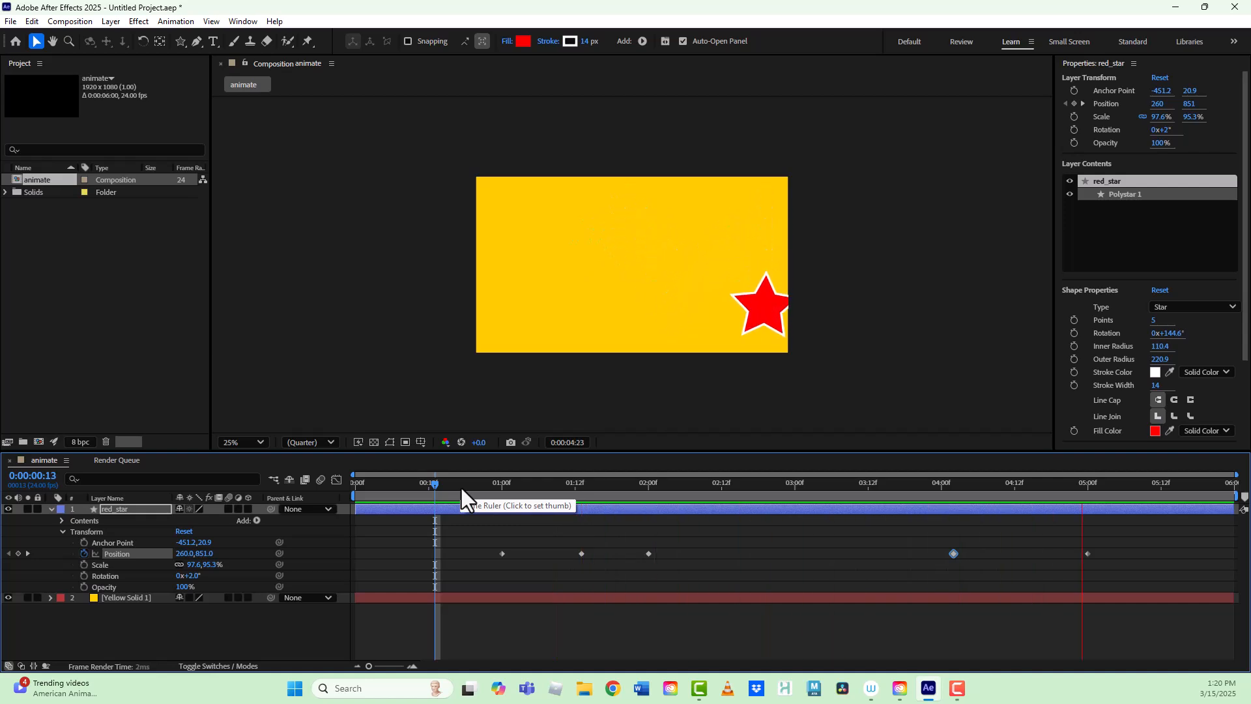
{"action": "key", "text": "space"}
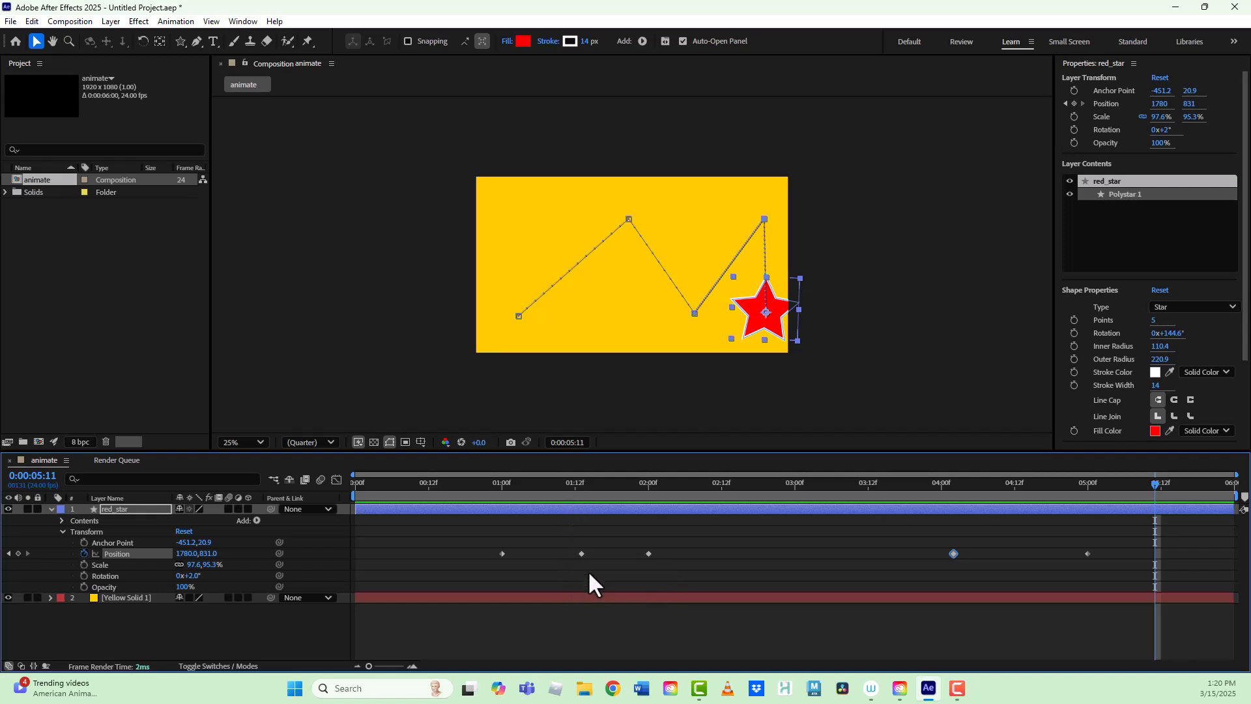
Move the last four Position keyframes closer together, spacing all five about evenly between 1 and 2 seconds, and preview the animation from the start
{"action": "left_click_drag", "start_coordinate": [580, 554], "coordinate": [535, 554]}
{"action": "left_click_drag", "start_coordinate": [646, 552], "coordinate": [604, 560]}
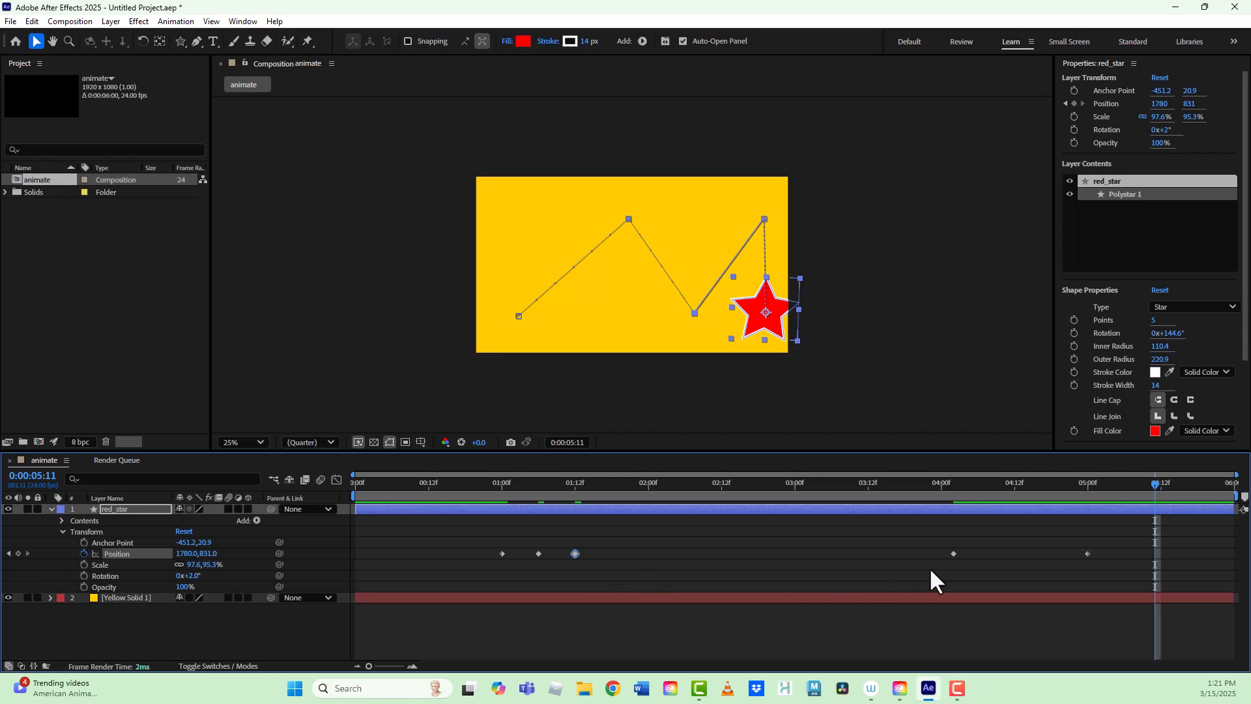
{"action": "left_click_drag", "start_coordinate": [955, 554], "coordinate": [615, 572]}
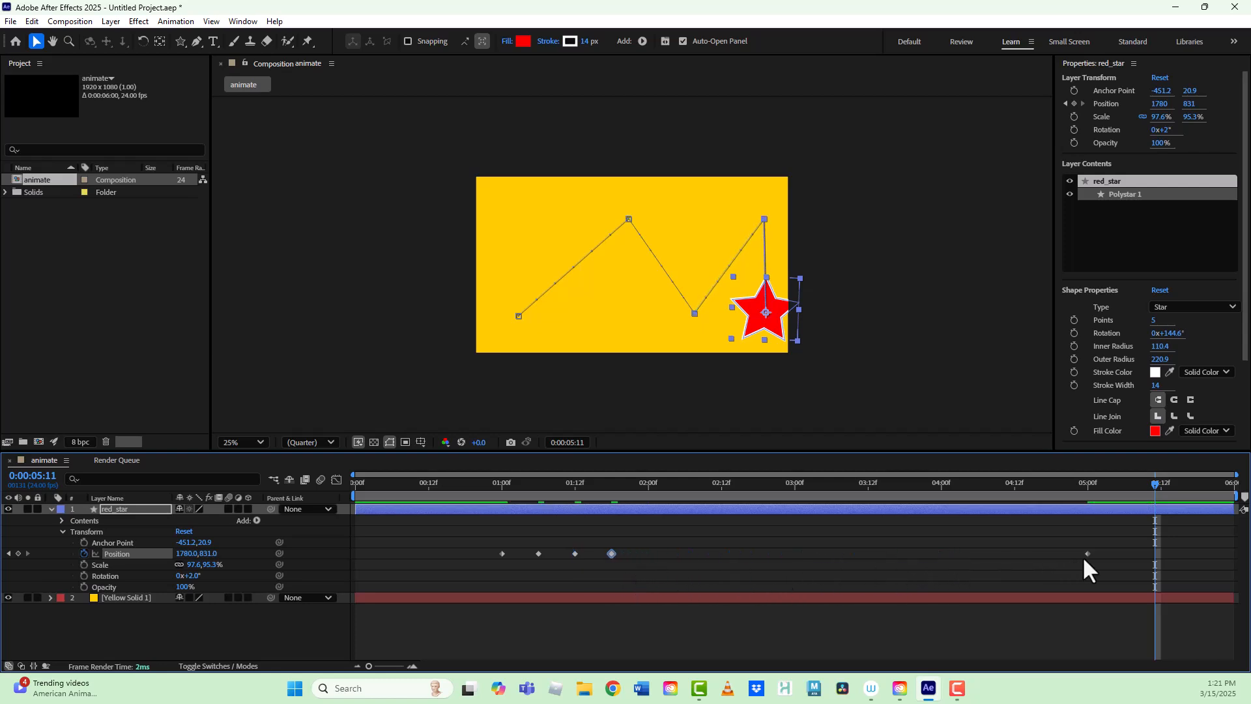
{"action": "left_click_drag", "start_coordinate": [1087, 554], "coordinate": [643, 577]}
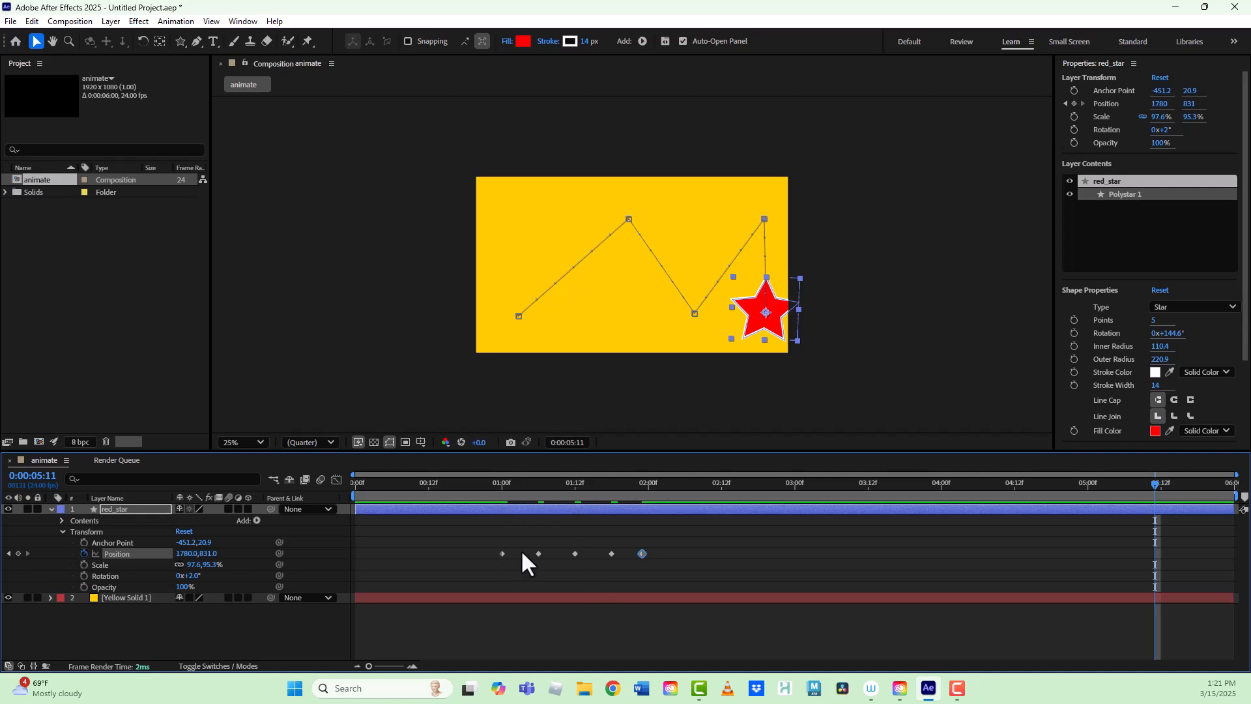
{"action": "left_click_drag", "start_coordinate": [422, 487], "coordinate": [252, 455]}
{"action": "key", "text": "space"}
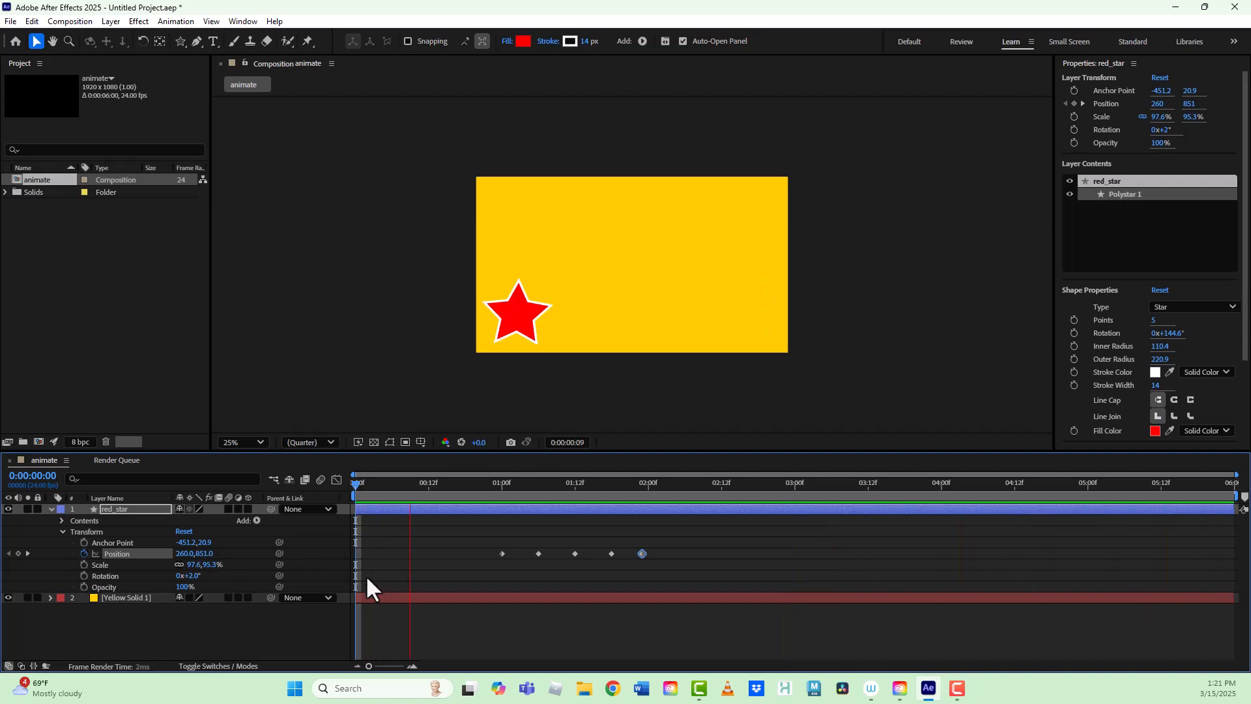
Stop the preview and start keyframing the star's Rotation at the 1-second mark with a first keyframe
{"action": "key", "text": "space"}
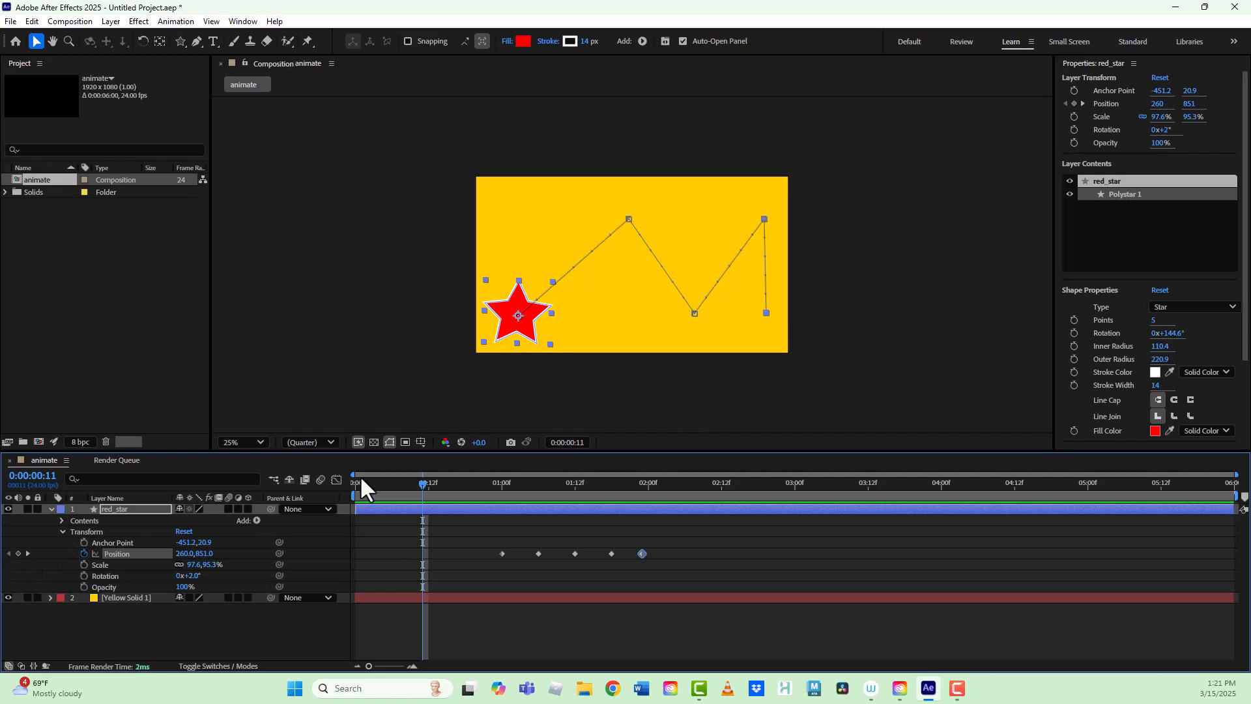
{"action": "mouse_move", "coordinate": [426, 482]}
{"action": "left_mouse_down"}
{"action": "mouse_move", "coordinate": [502, 486]}
{"action": "mouse_move", "coordinate": [429, 484]}
{"action": "left_mouse_up"}
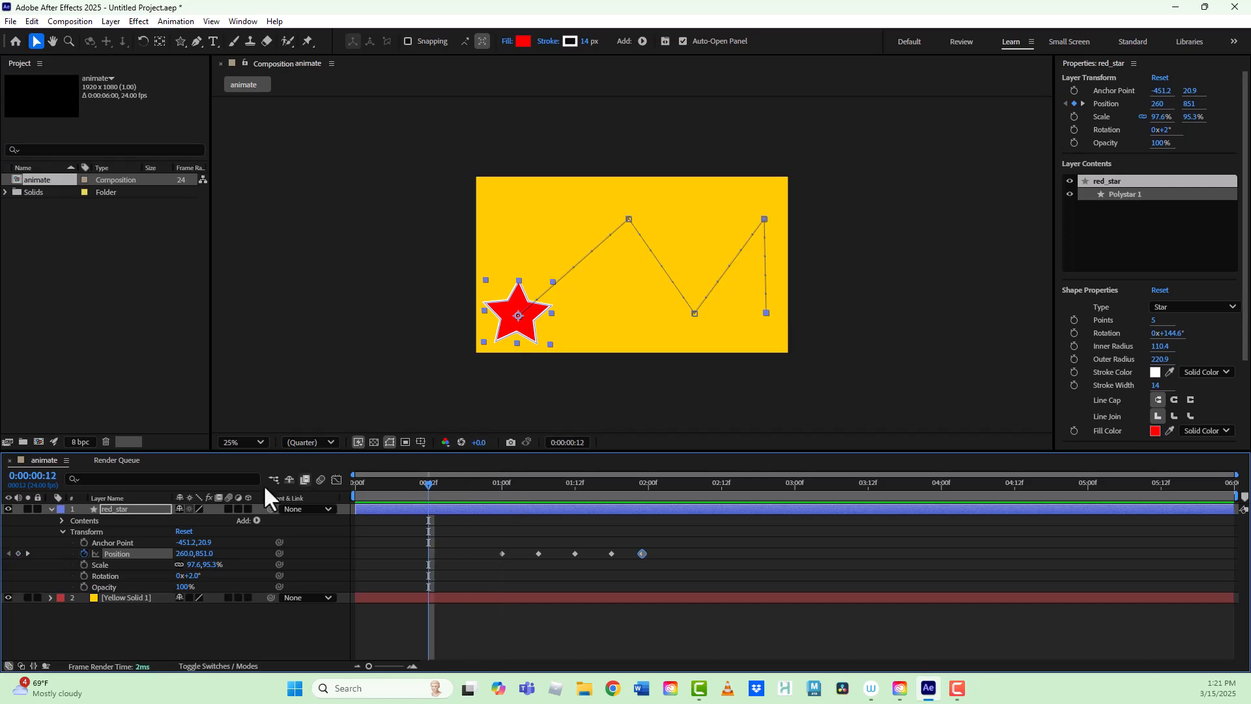
{"action": "left_click", "coordinate": [27, 553]}
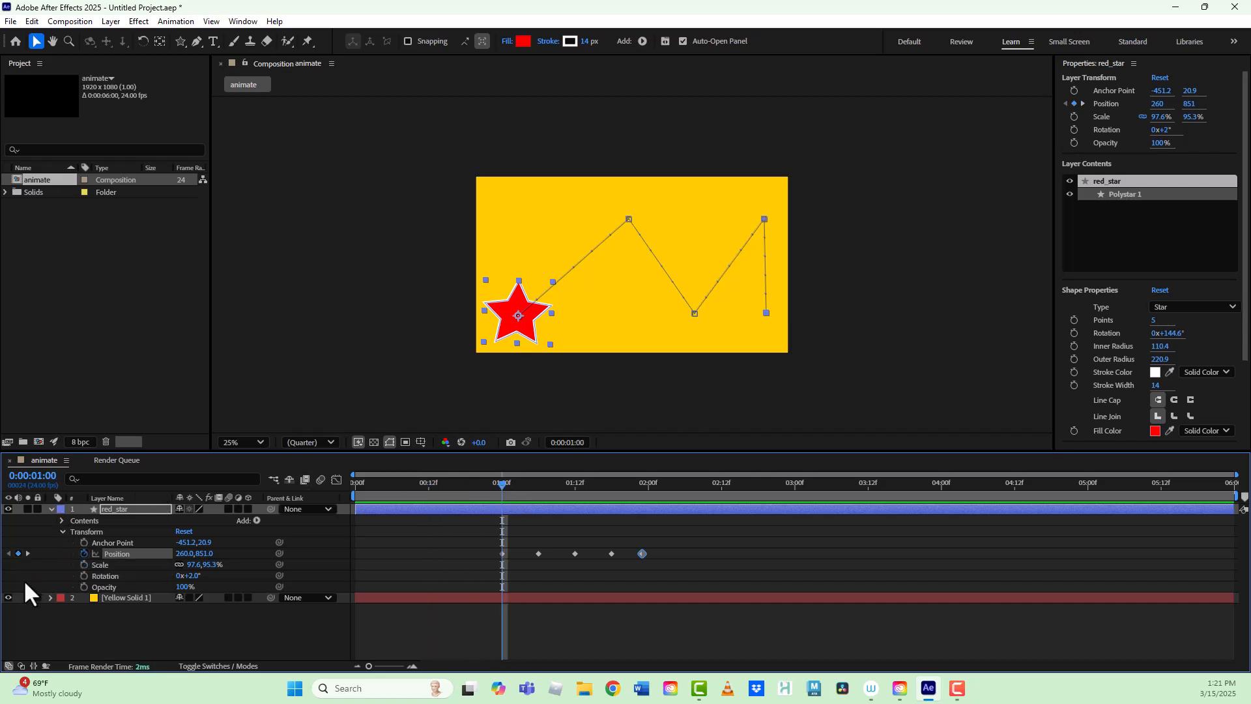
{"action": "left_click", "coordinate": [84, 575]}
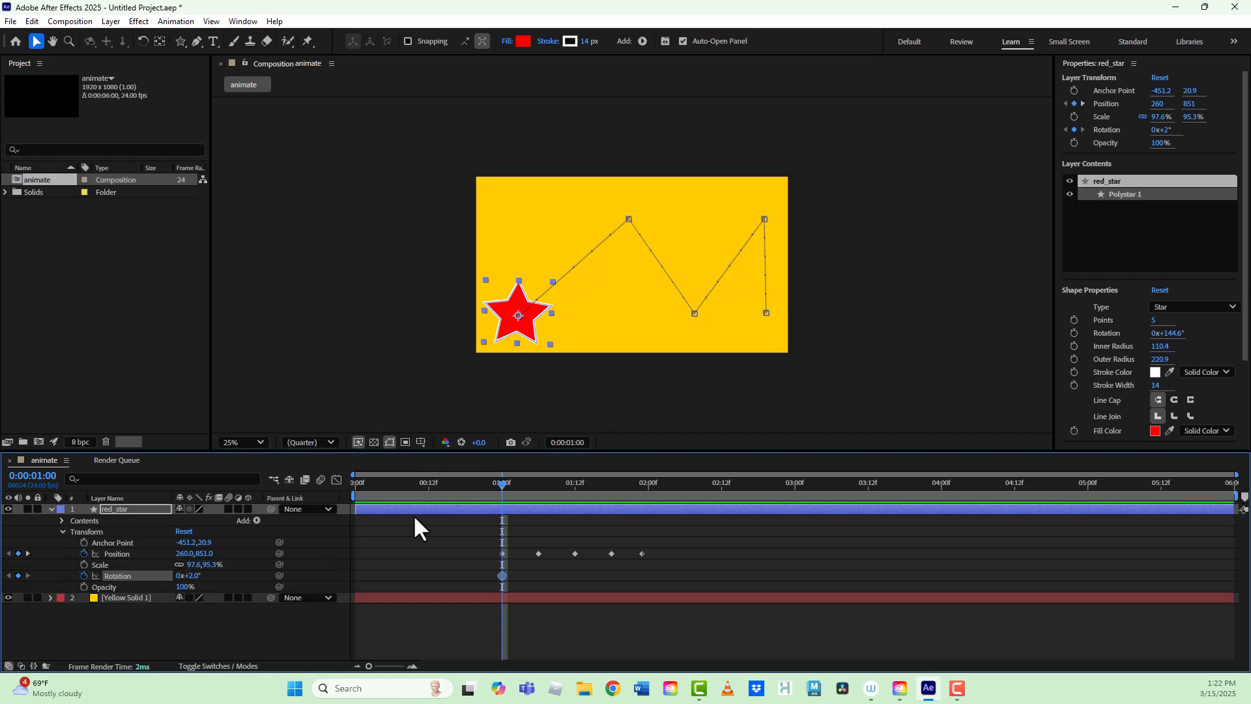
Add a 40° Rotation keyframe at 01:23, in line with the last Position keyframe, and preview the turning star
{"action": "left_click_drag", "start_coordinate": [503, 484], "coordinate": [644, 493]}
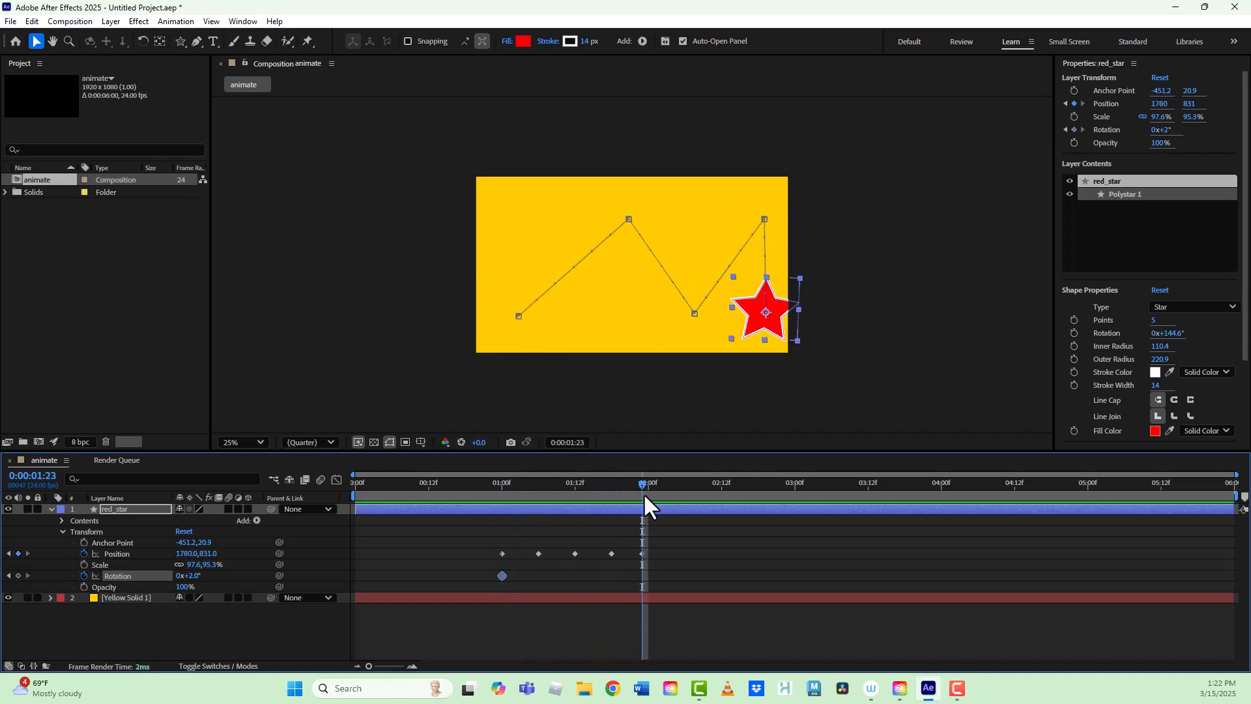
{"action": "left_click", "coordinate": [198, 577]}
{"action": "key", "text": "Return"}
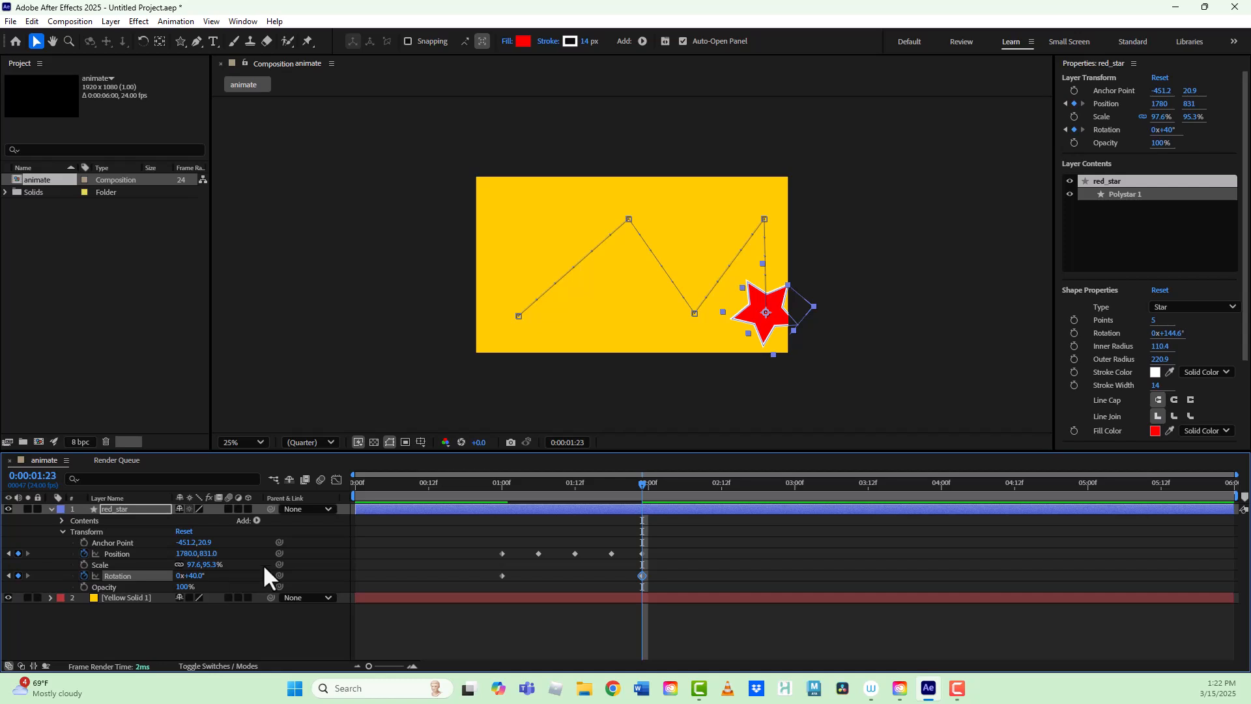
{"action": "left_click", "coordinate": [495, 479]}
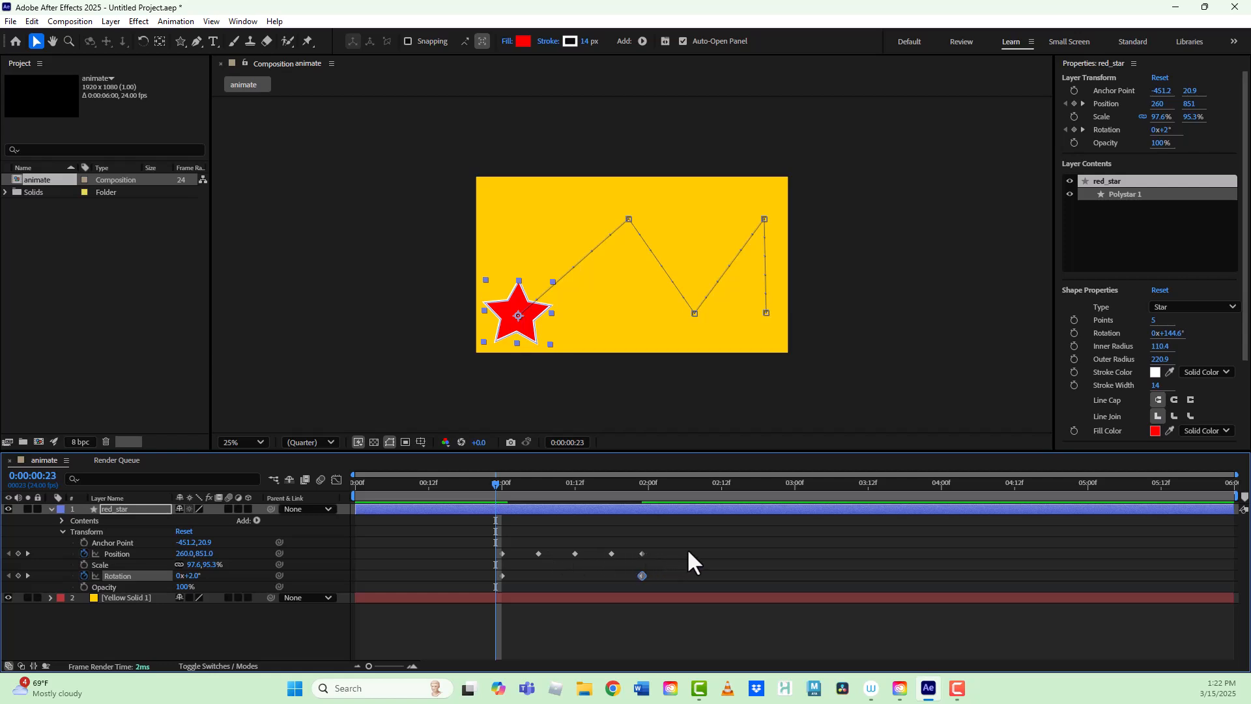
{"action": "key", "text": "space"}
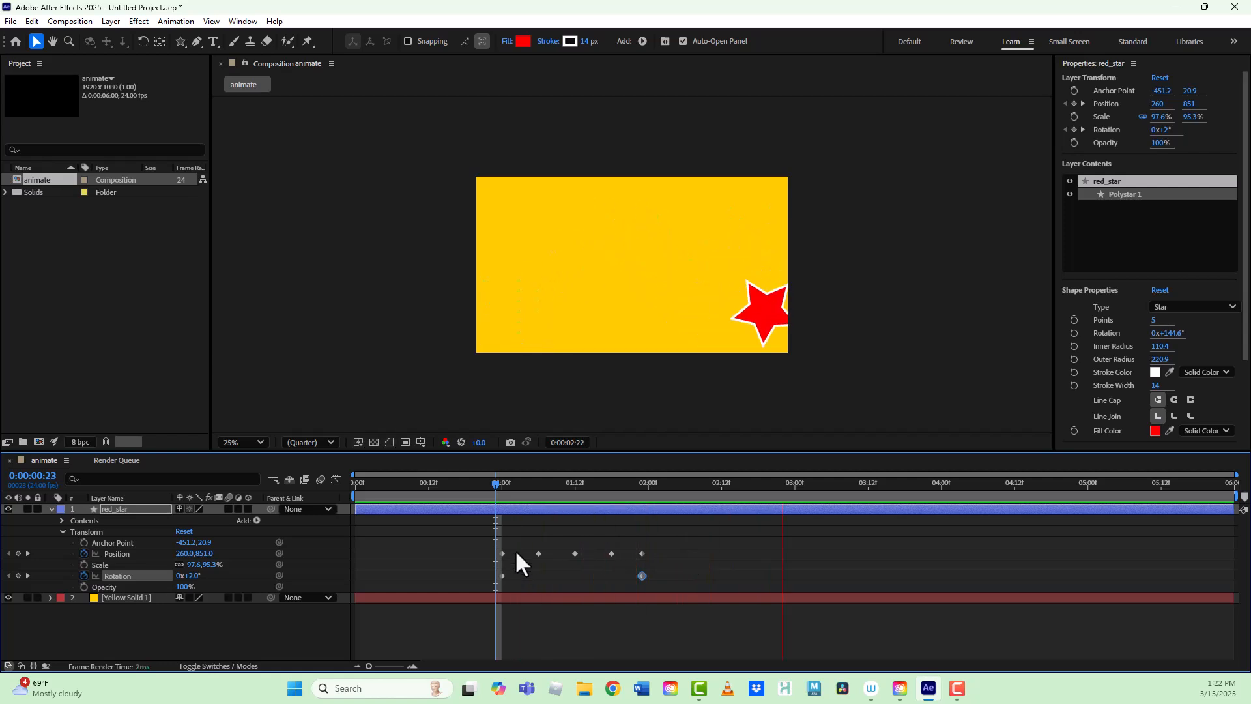
{"action": "left_click", "coordinate": [502, 487]}
{"action": "left_click_drag", "start_coordinate": [502, 493], "coordinate": [491, 517]}
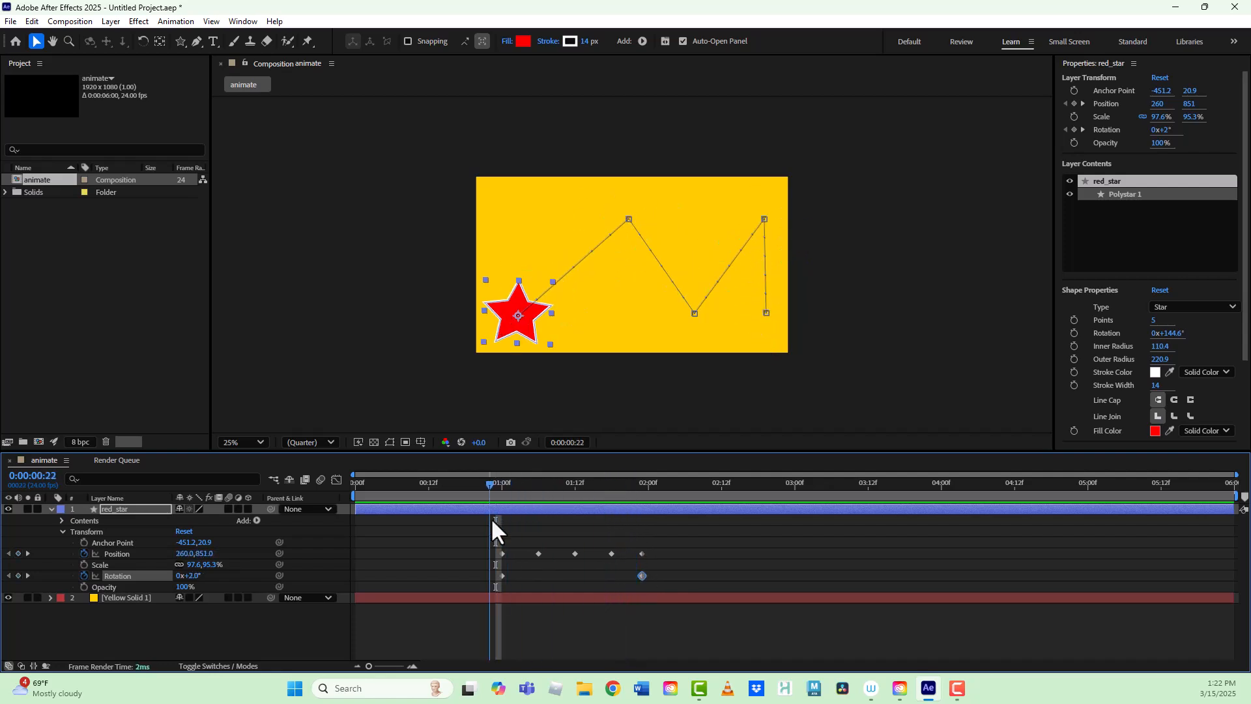
Change the last Rotation keyframe to 2x+40° and preview the star's faster spin along its path
{"action": "left_click", "coordinate": [28, 575]}
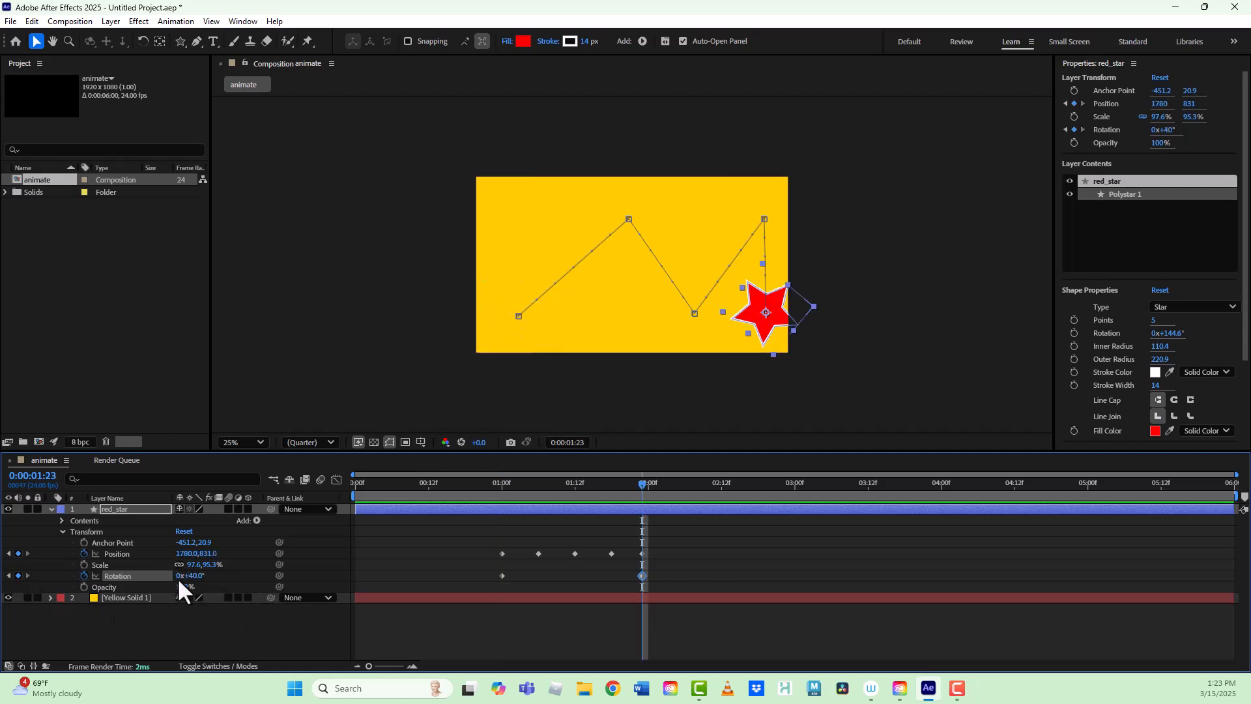
{"action": "type", "text": "0"}
{"action": "left_click_drag", "start_coordinate": [515, 484], "coordinate": [491, 489]}
{"action": "key", "text": "space"}
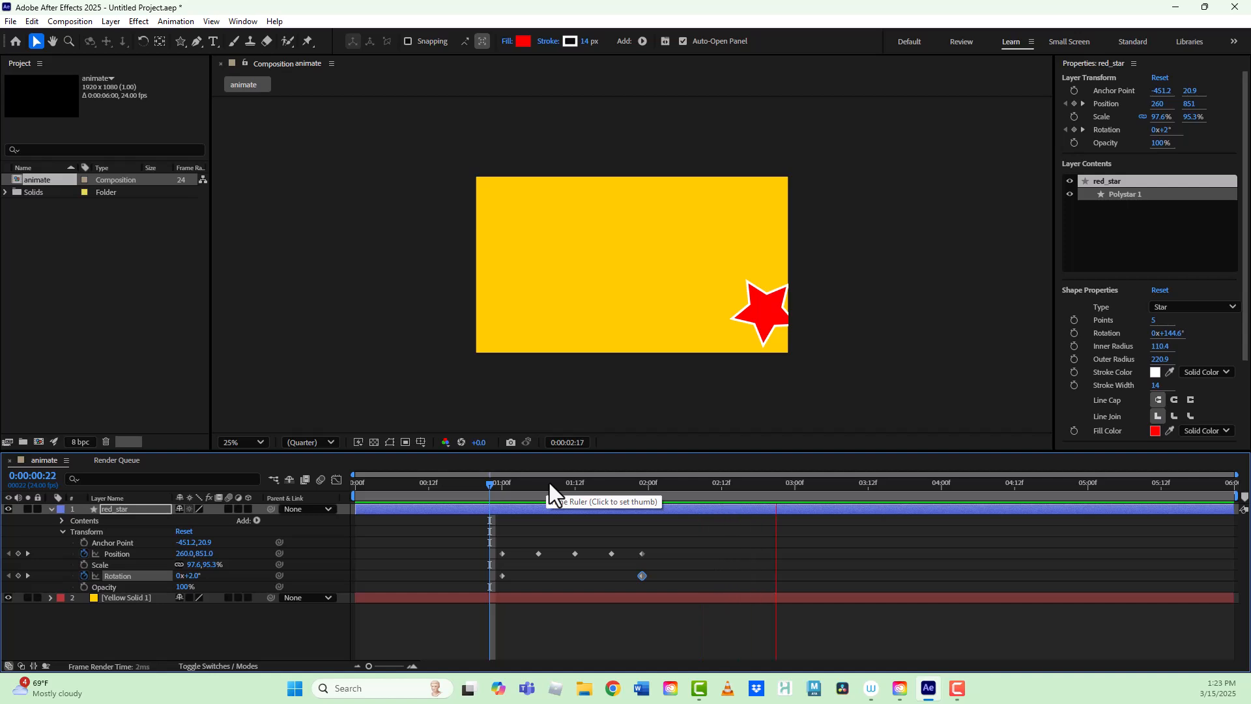
{"action": "key", "text": "space"}
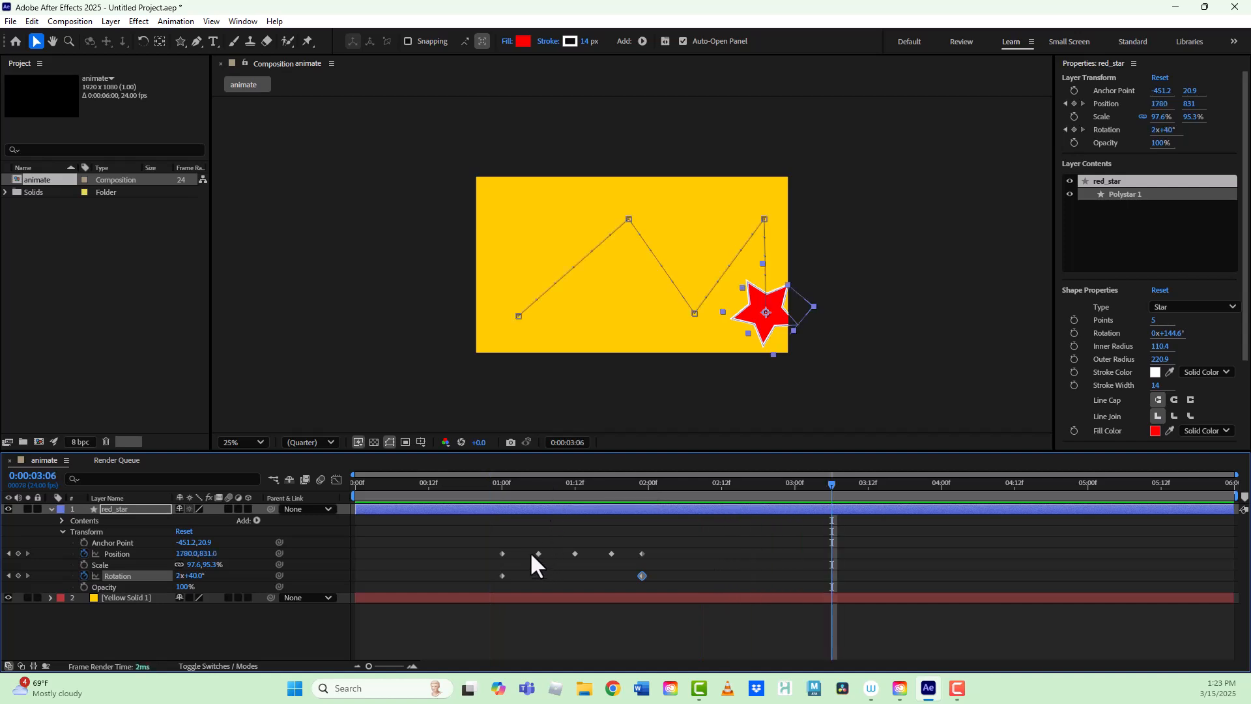
{"action": "left_click_drag", "start_coordinate": [497, 490], "coordinate": [641, 505]}
{"action": "left_click_drag", "start_coordinate": [500, 491], "coordinate": [635, 511]}
Start keyframing Scale at the 1-second mark and enlarge the star to about 218.6, 213.5% at 01:12
{"action": "left_click_drag", "start_coordinate": [647, 518], "coordinate": [503, 538]}
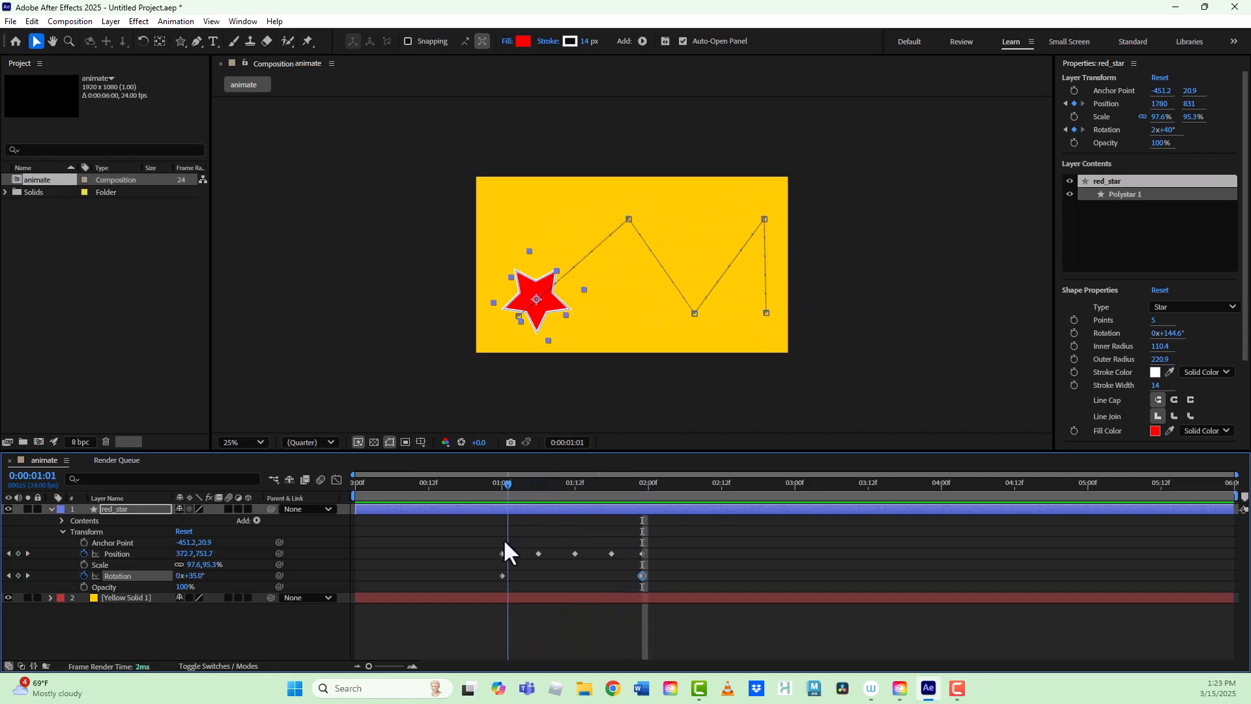
{"action": "left_click", "coordinate": [84, 564]}
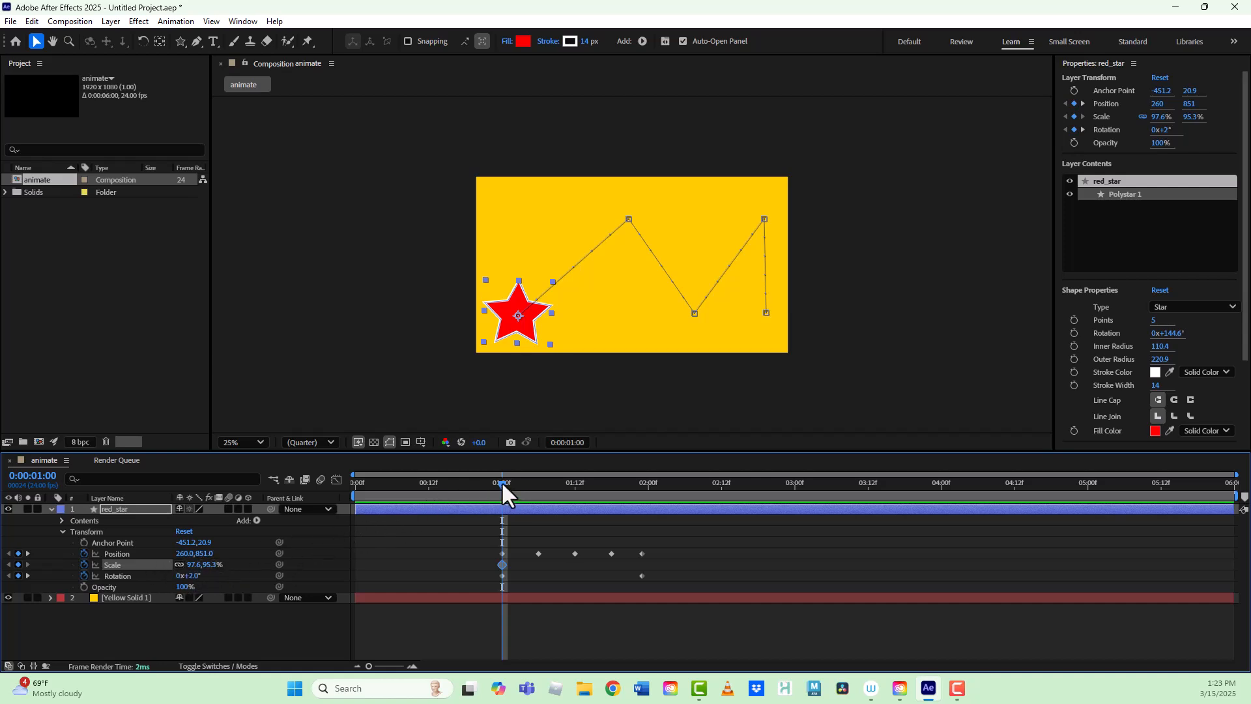
{"action": "left_click_drag", "start_coordinate": [502, 482], "coordinate": [576, 486]}
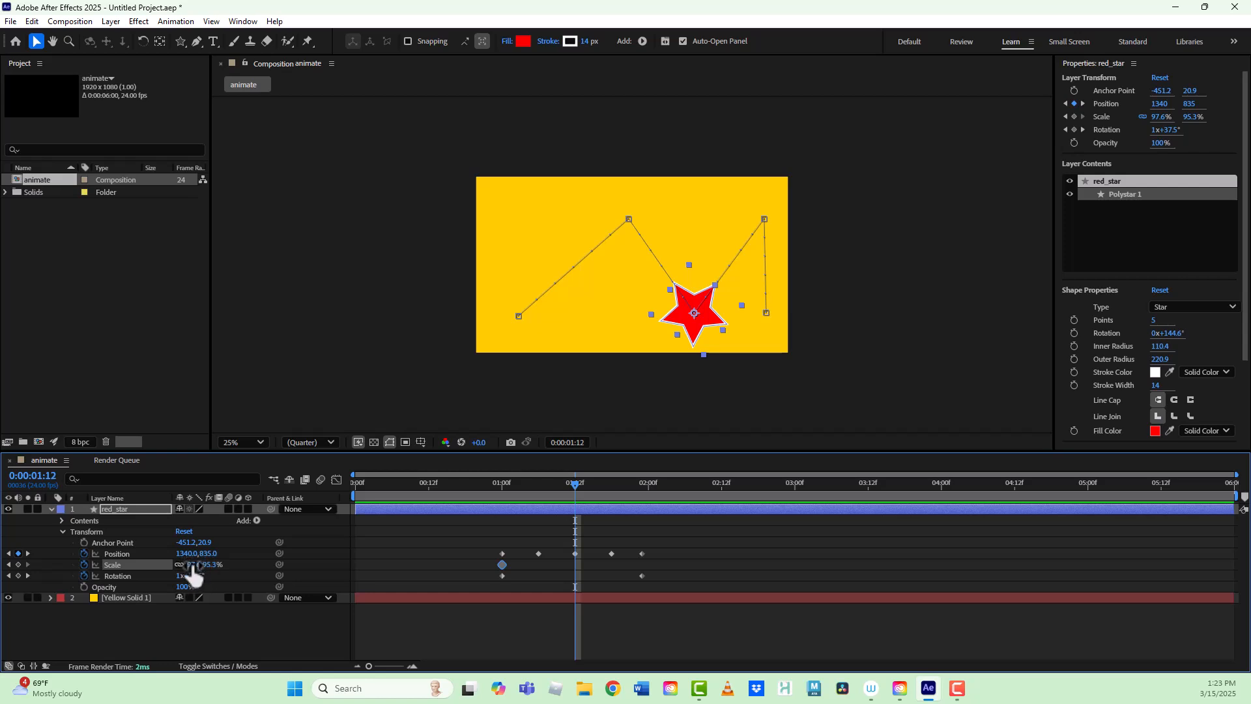
{"action": "left_click_drag", "start_coordinate": [193, 567], "coordinate": [264, 558]}
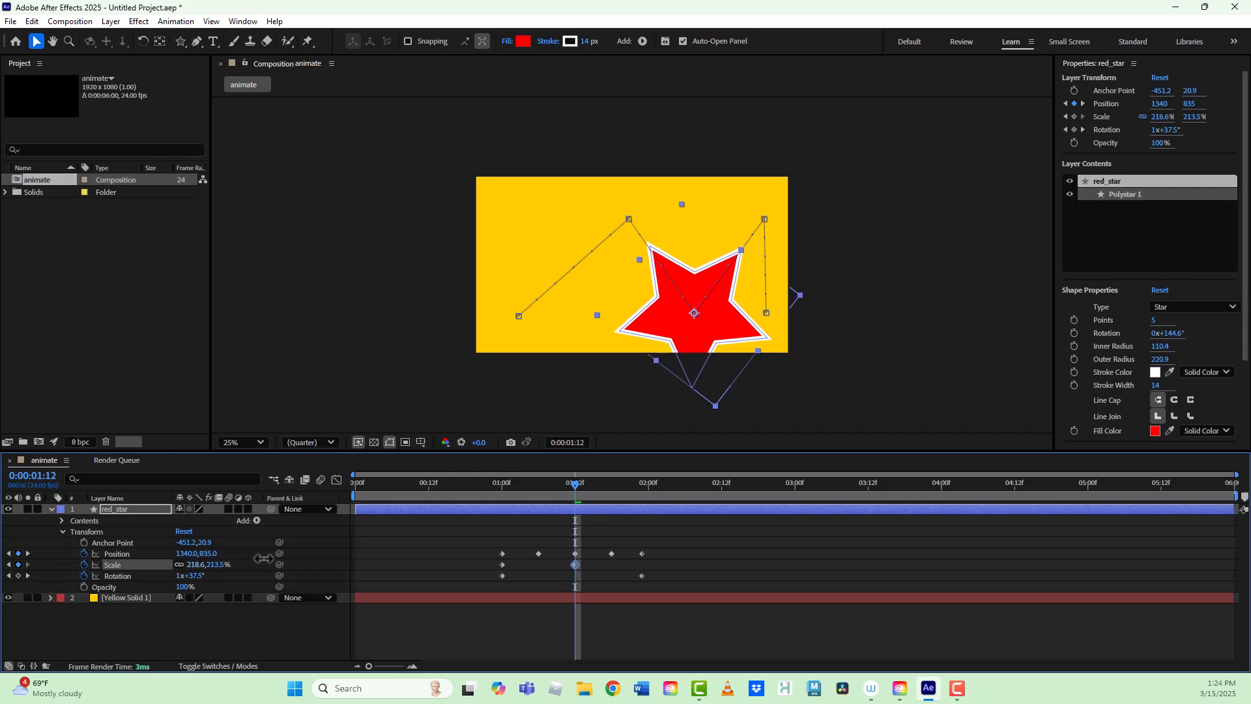
Shrink the star's Scale to about 49.6, 48.4% at 01:23 and preview the animation from the beginning
{"action": "left_click_drag", "start_coordinate": [573, 482], "coordinate": [642, 481]}
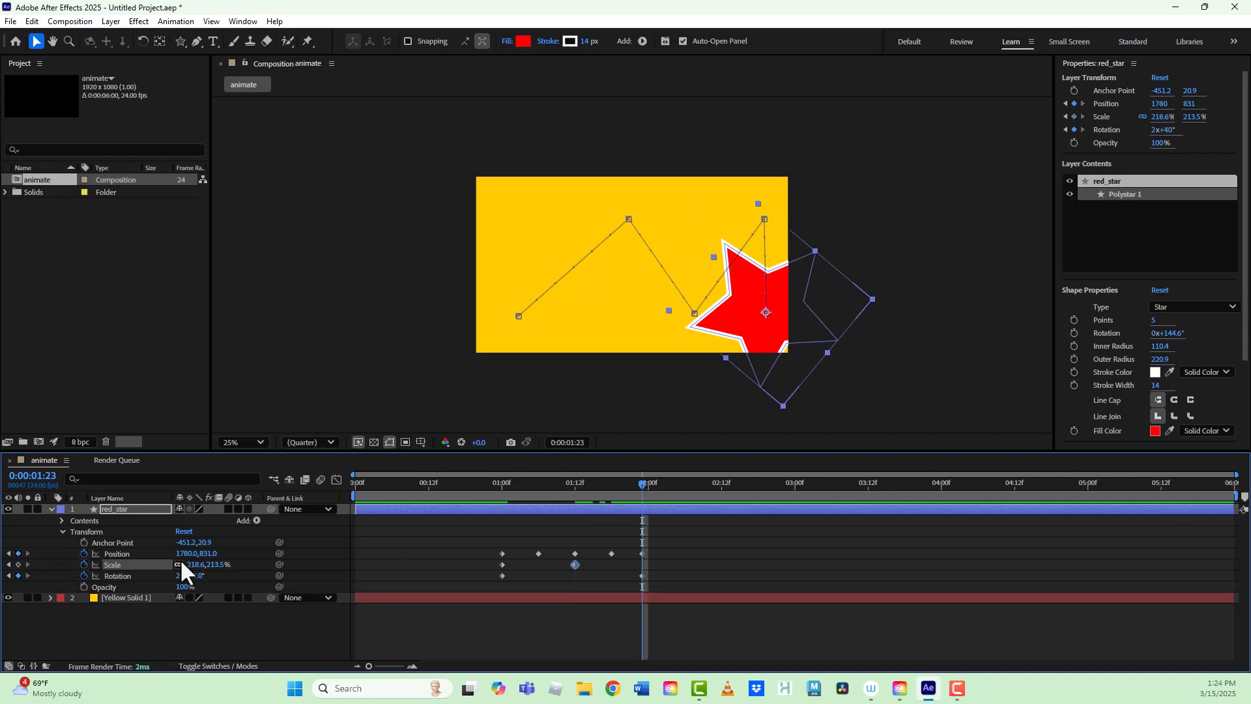
{"action": "left_click_drag", "start_coordinate": [195, 564], "coordinate": [98, 578]}
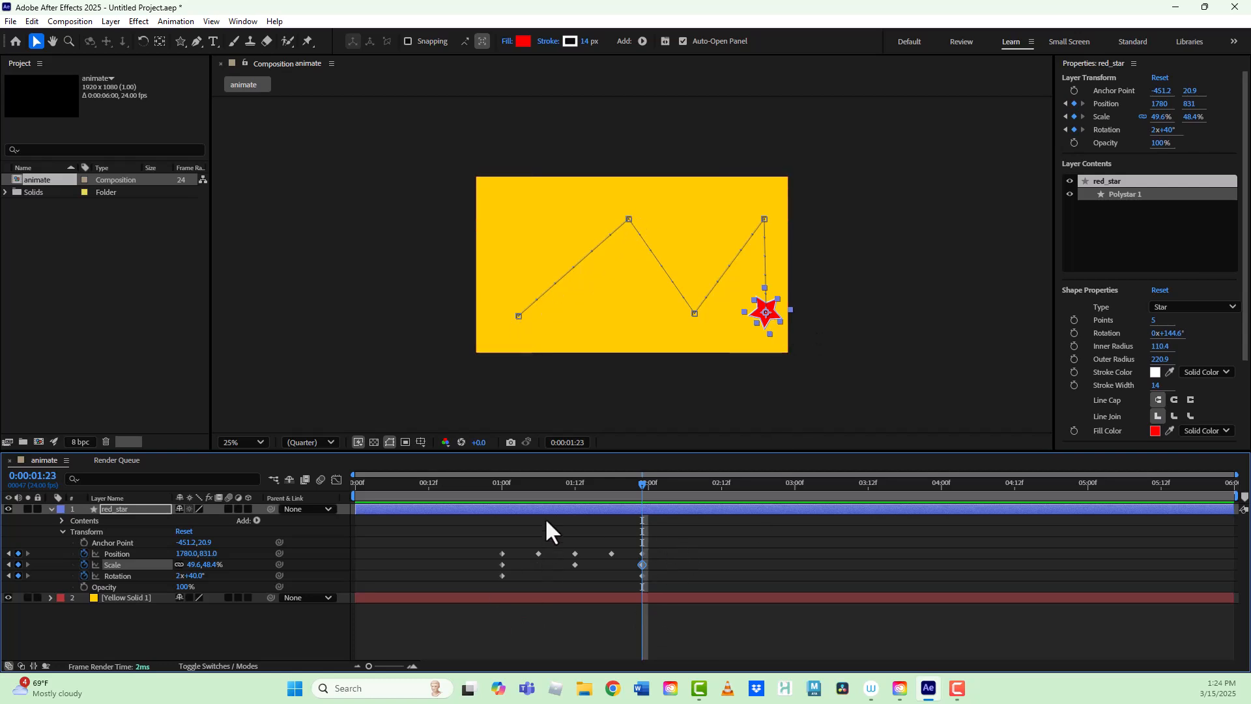
{"action": "left_click_drag", "start_coordinate": [534, 482], "coordinate": [257, 487]}
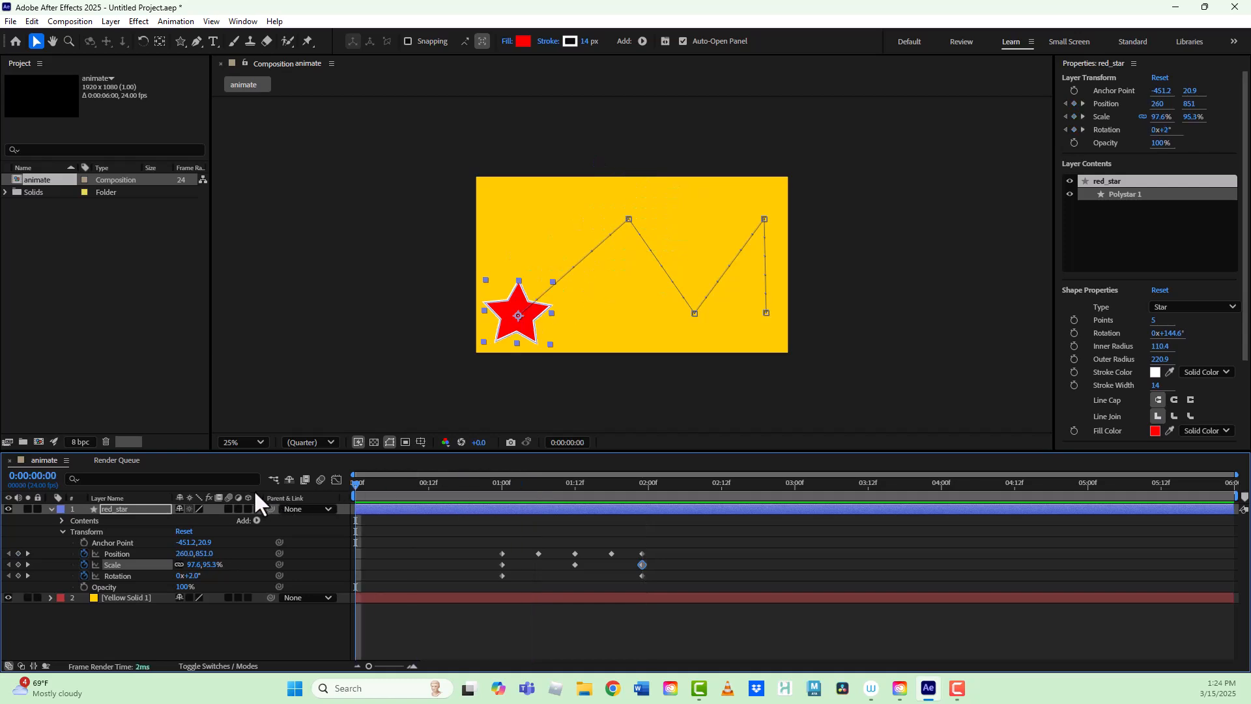
{"action": "key", "text": "space"}
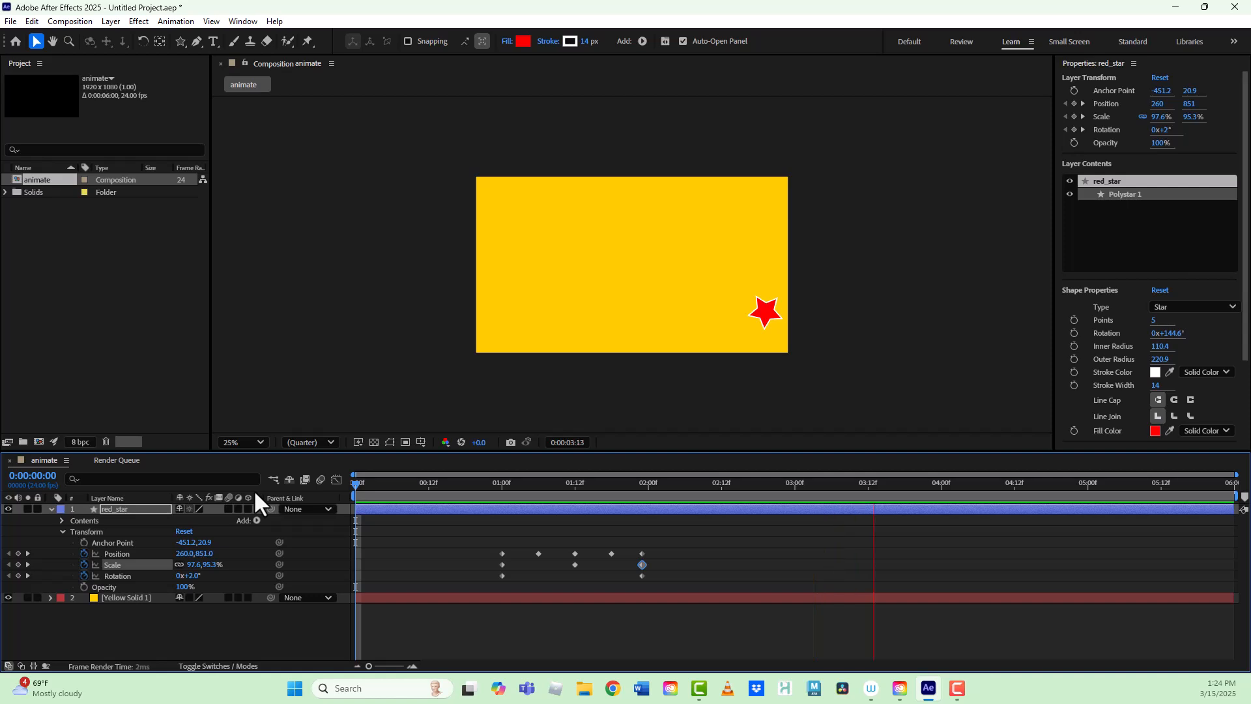
{"action": "key", "text": "space"}
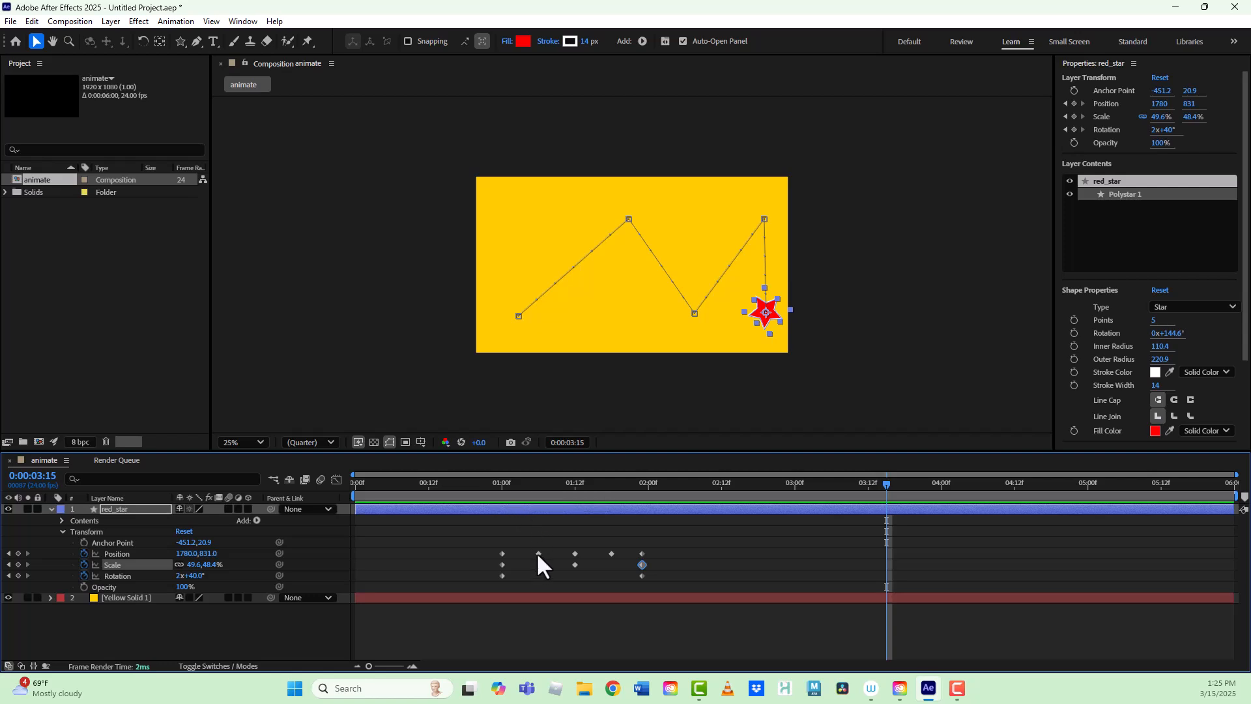
Move the last Position keyframe to 03:12, shift the three middle ones to begin at 01:23, and scrub through the motion
{"action": "mouse_move", "coordinate": [537, 554]}
{"action": "left_click_drag", "start_coordinate": [642, 553], "coordinate": [869, 558]}
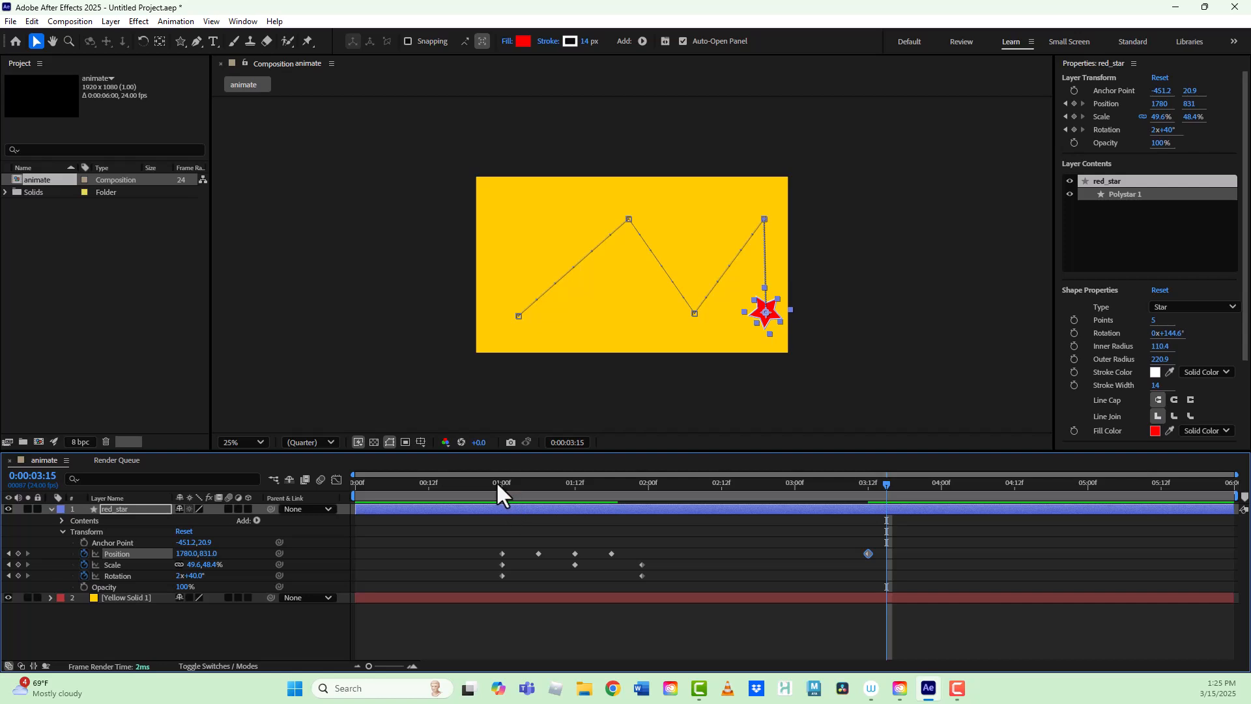
{"action": "left_click_drag", "start_coordinate": [497, 483], "coordinate": [499, 625]}
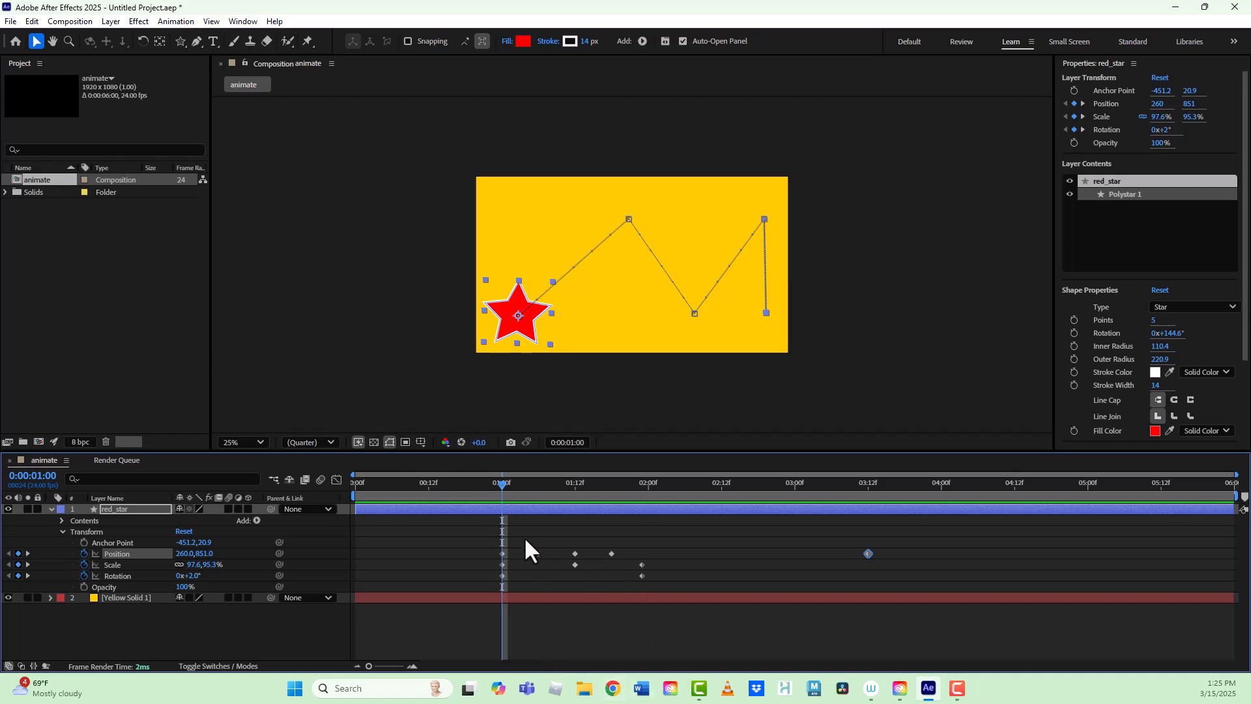
{"action": "left_click_drag", "start_coordinate": [527, 538], "coordinate": [679, 564]}
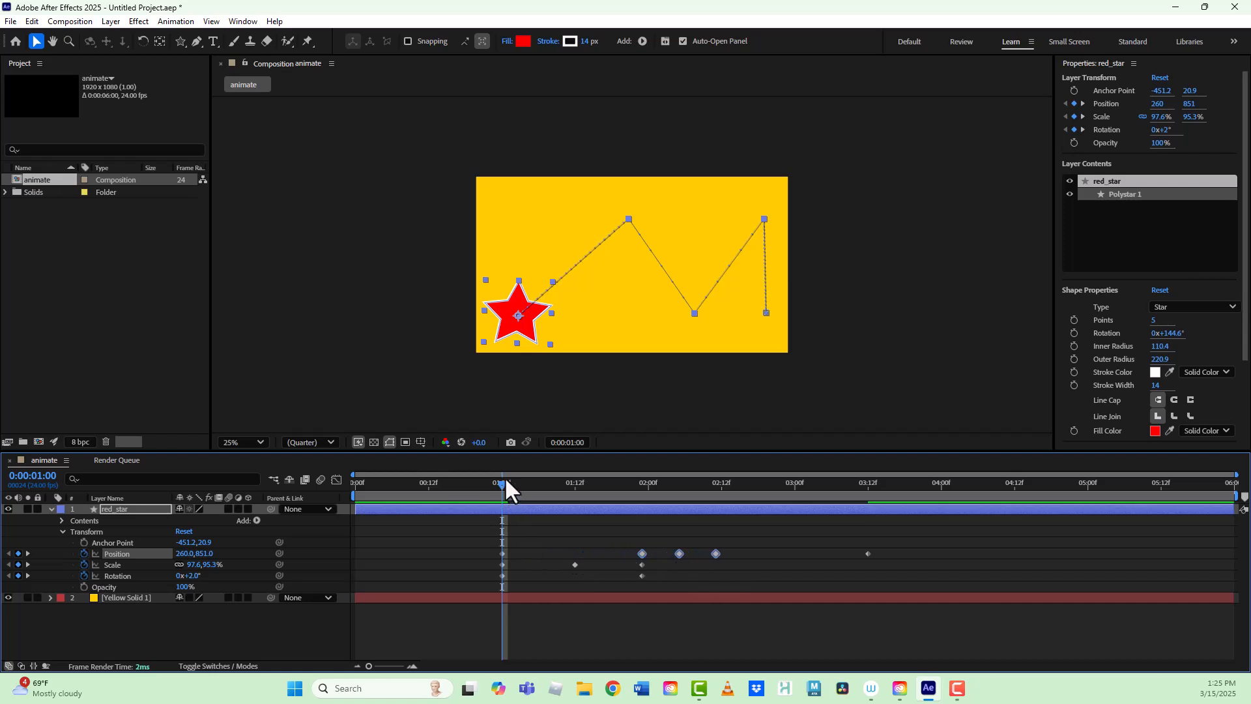
{"action": "left_click_drag", "start_coordinate": [501, 490], "coordinate": [868, 523]}
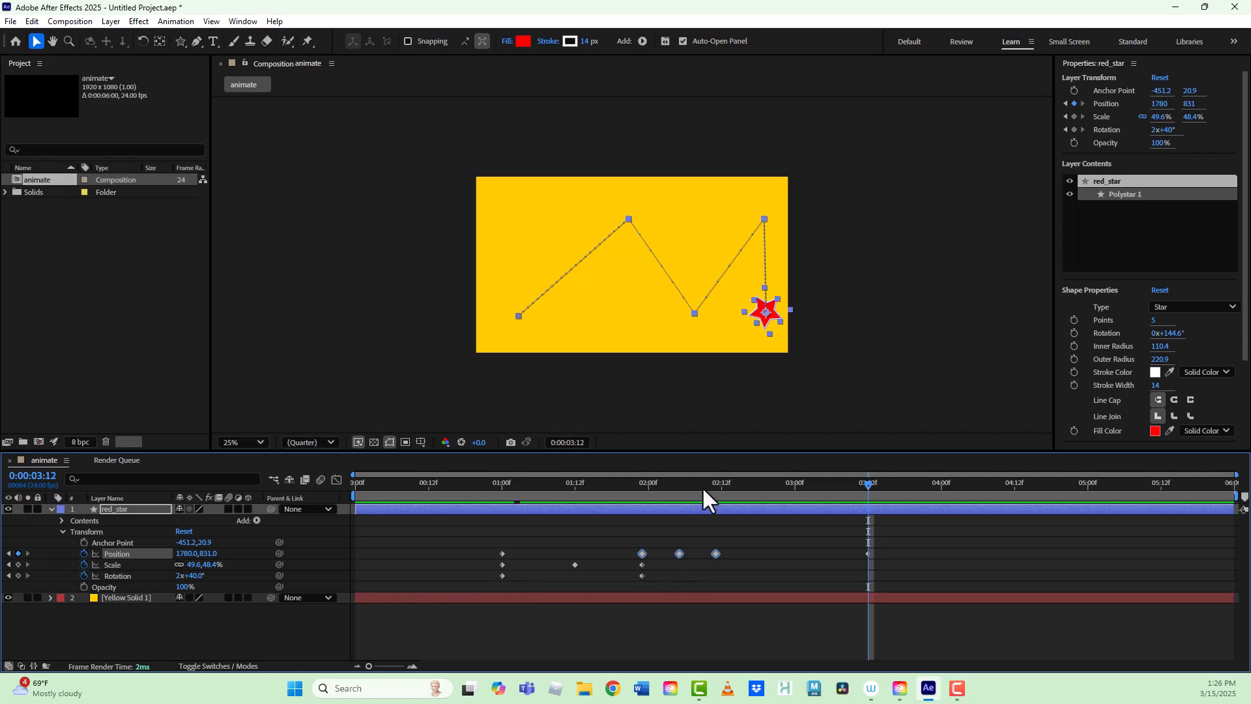
{"action": "left_click_drag", "start_coordinate": [649, 490], "coordinate": [326, 495]}
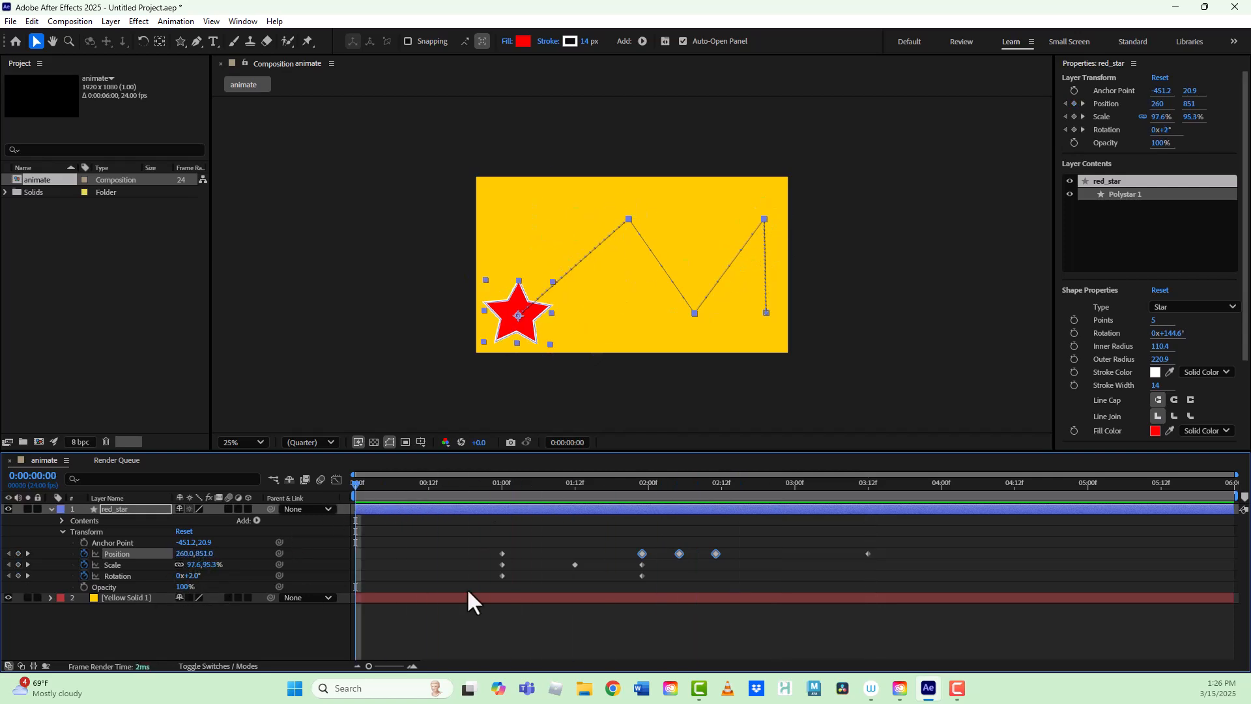
Move the last Rotation keyframe to 03:12, in line with the last Position keyframe, and preview the animation from the start
{"action": "left_click", "coordinate": [642, 575]}
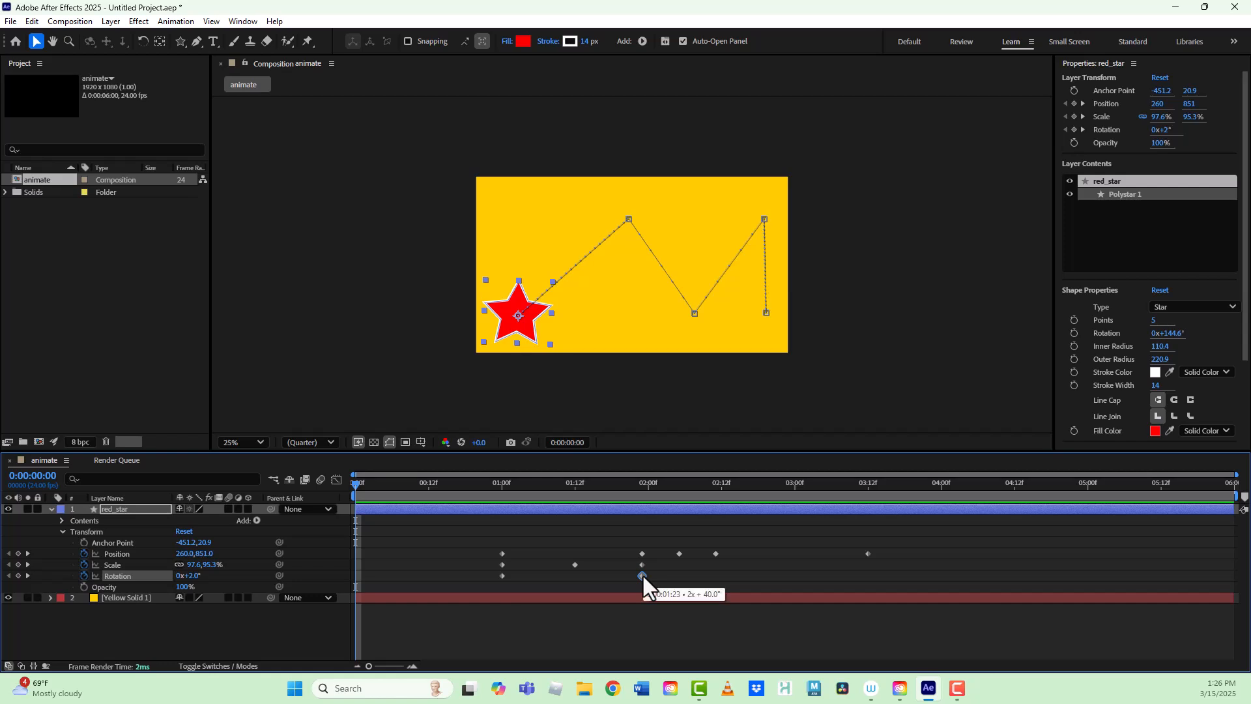
{"action": "left_click_drag", "start_coordinate": [642, 574], "coordinate": [869, 582]}
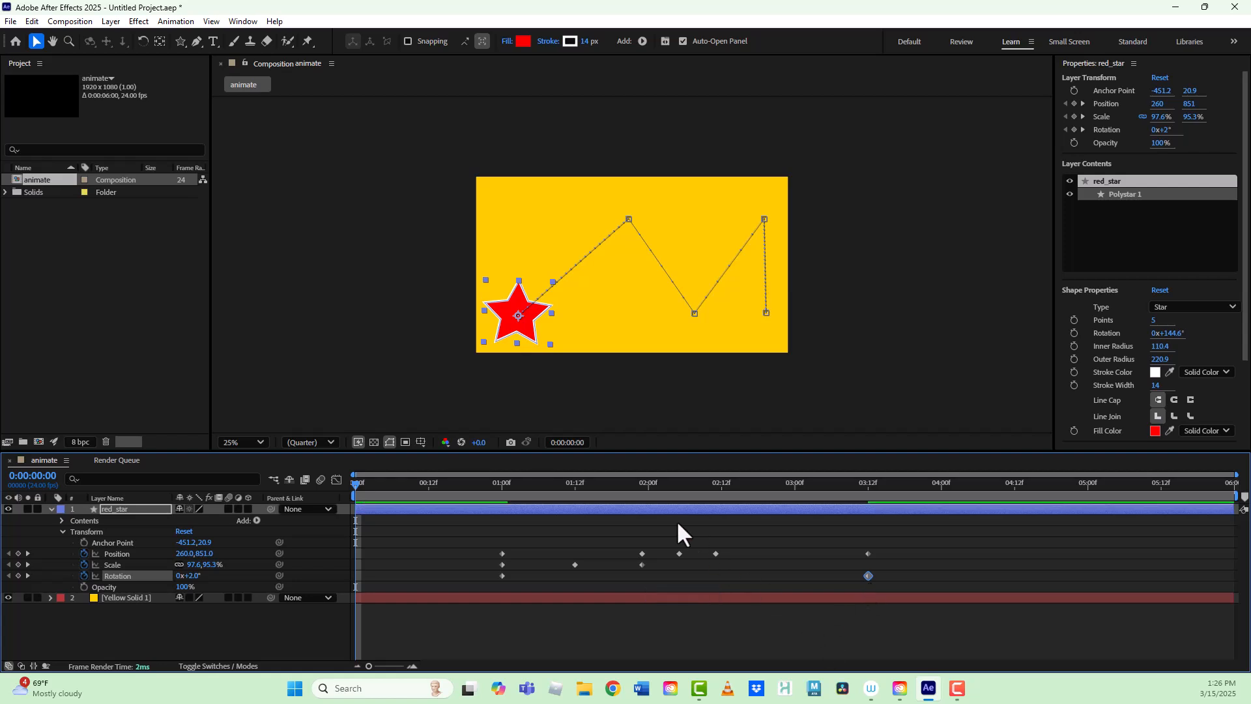
{"action": "key", "text": "space"}
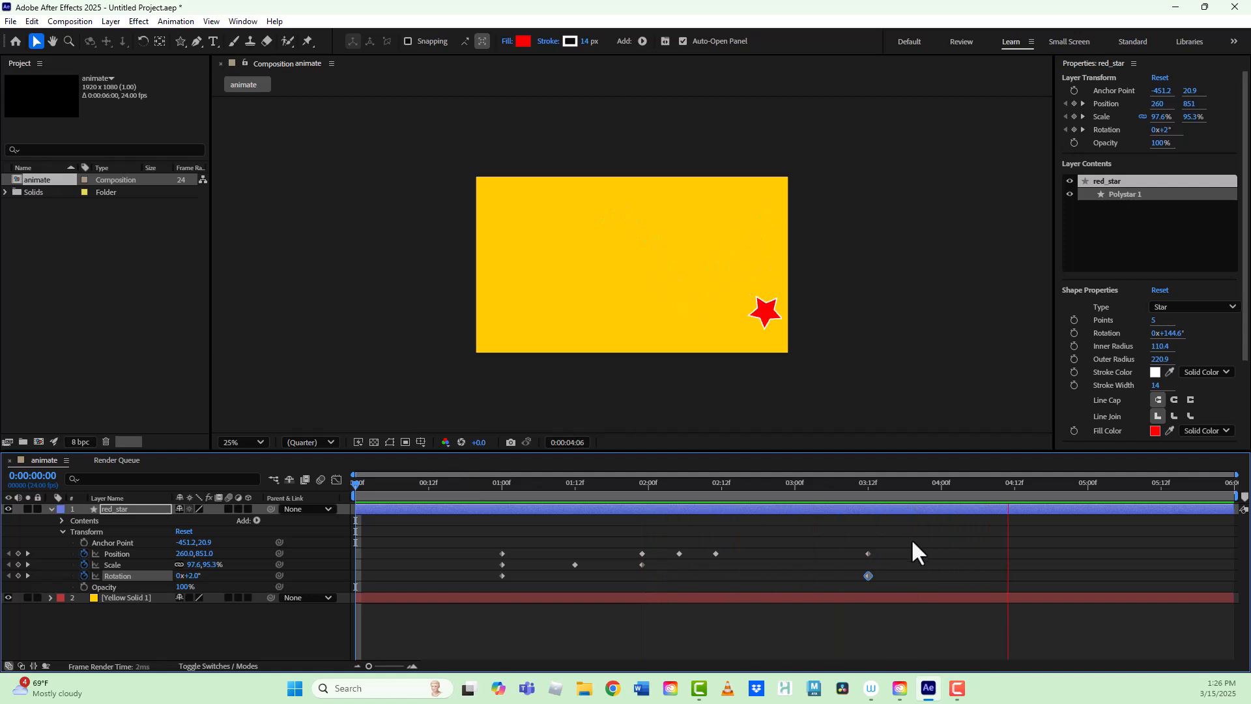
{"action": "key", "text": "space"}
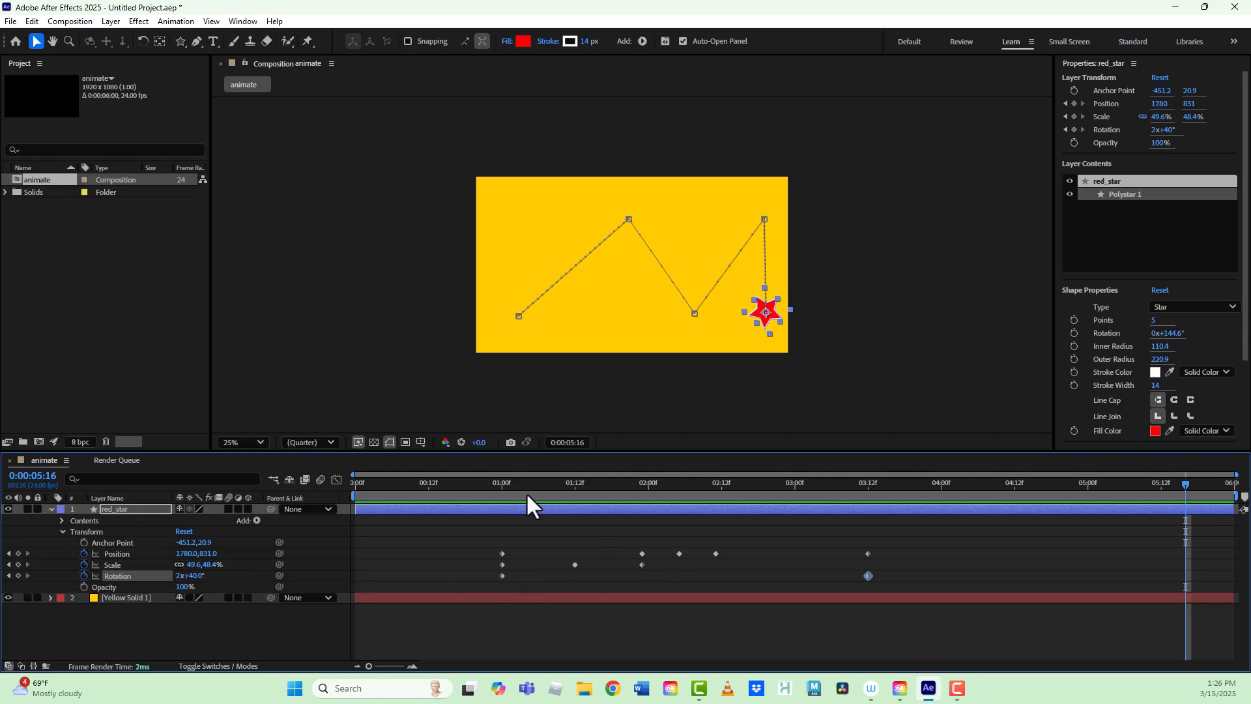
Shift the three middle Position keyframes together to an earlier time, with the first of them at about 01:05
{"action": "left_click_drag", "start_coordinate": [499, 483], "coordinate": [499, 552]}
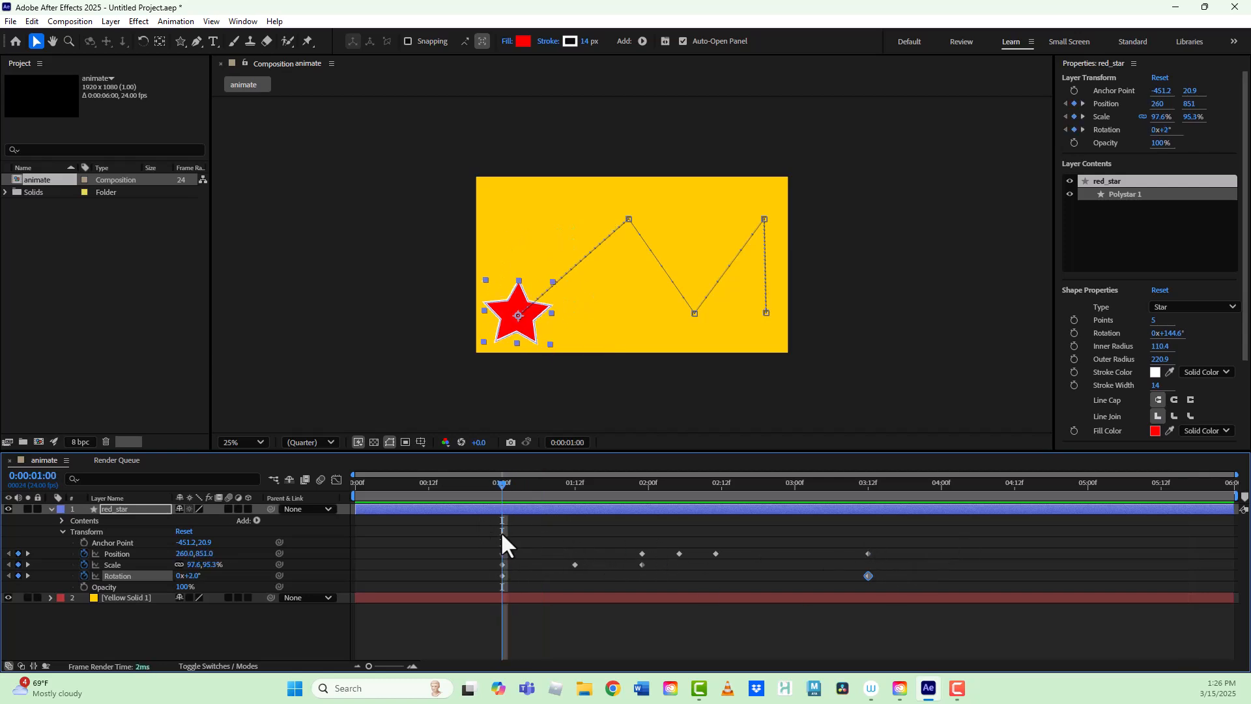
{"action": "left_click_drag", "start_coordinate": [533, 525], "coordinate": [906, 581]}
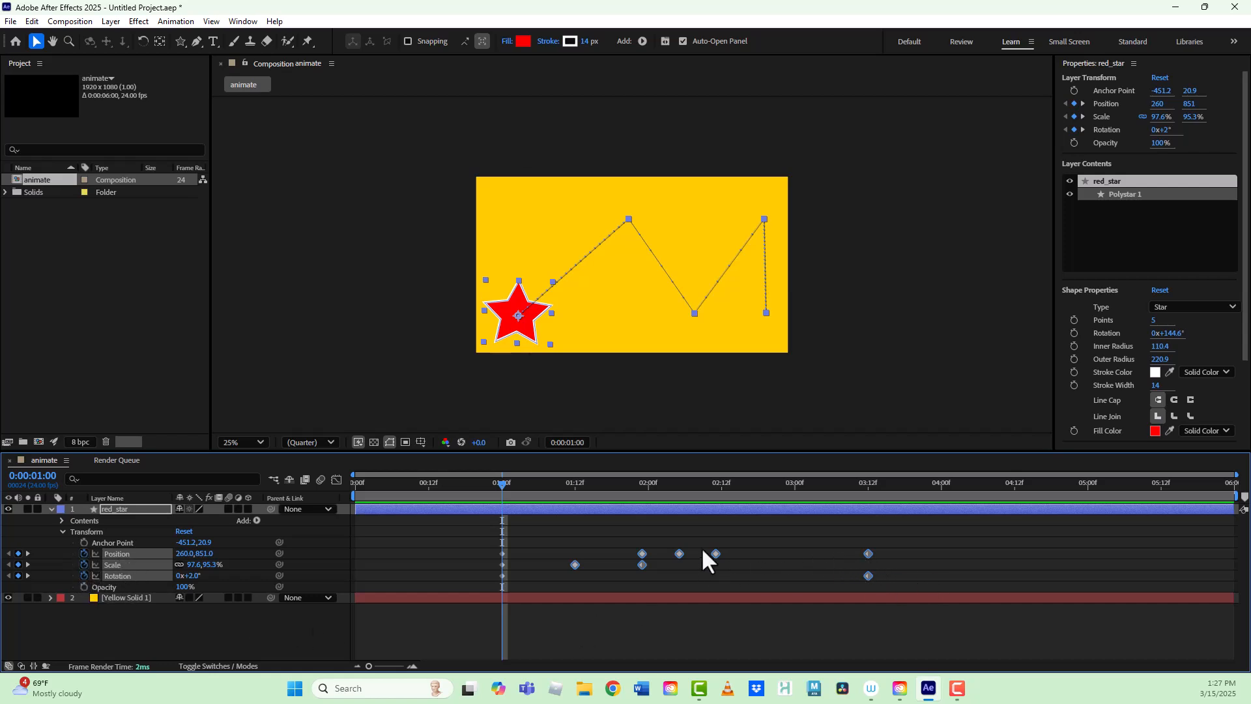
{"action": "left_click_drag", "start_coordinate": [617, 549], "coordinate": [729, 560]}
{"action": "left_click_drag", "start_coordinate": [642, 553], "coordinate": [533, 568]}
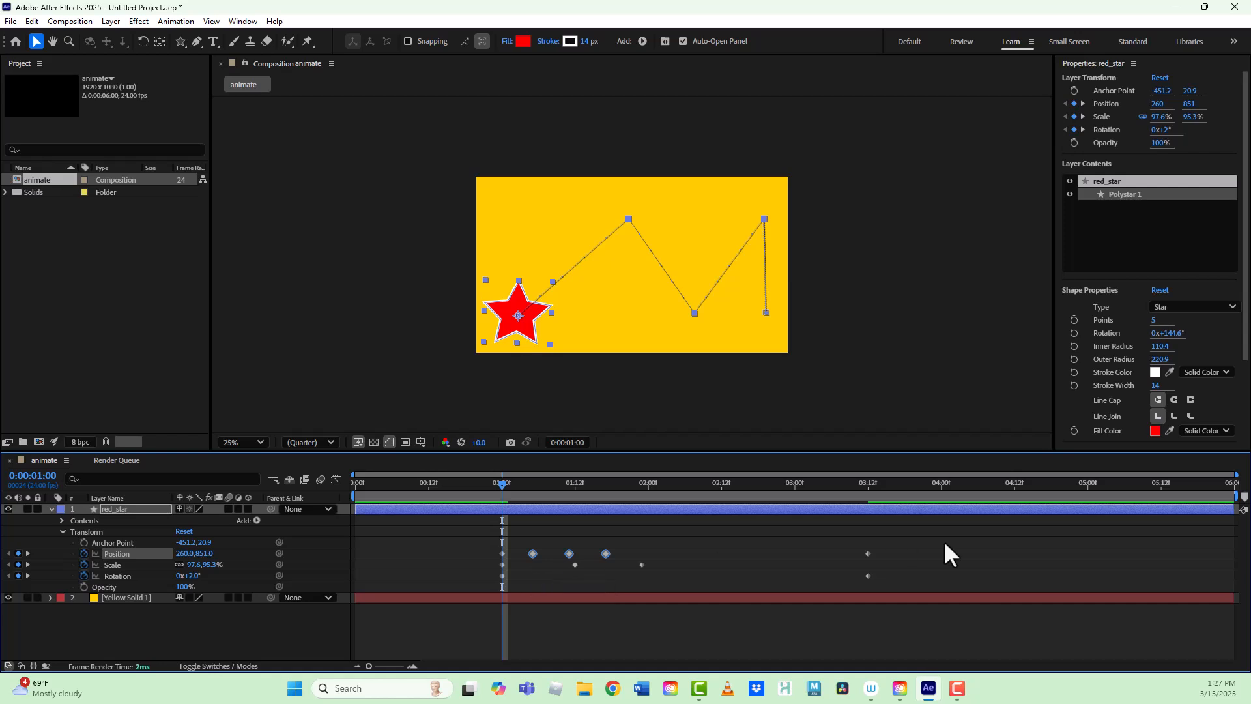
Move the last Position keyframe earlier to 01:23, in line with the last Scale keyframe
{"action": "double_click", "coordinate": [868, 553]}
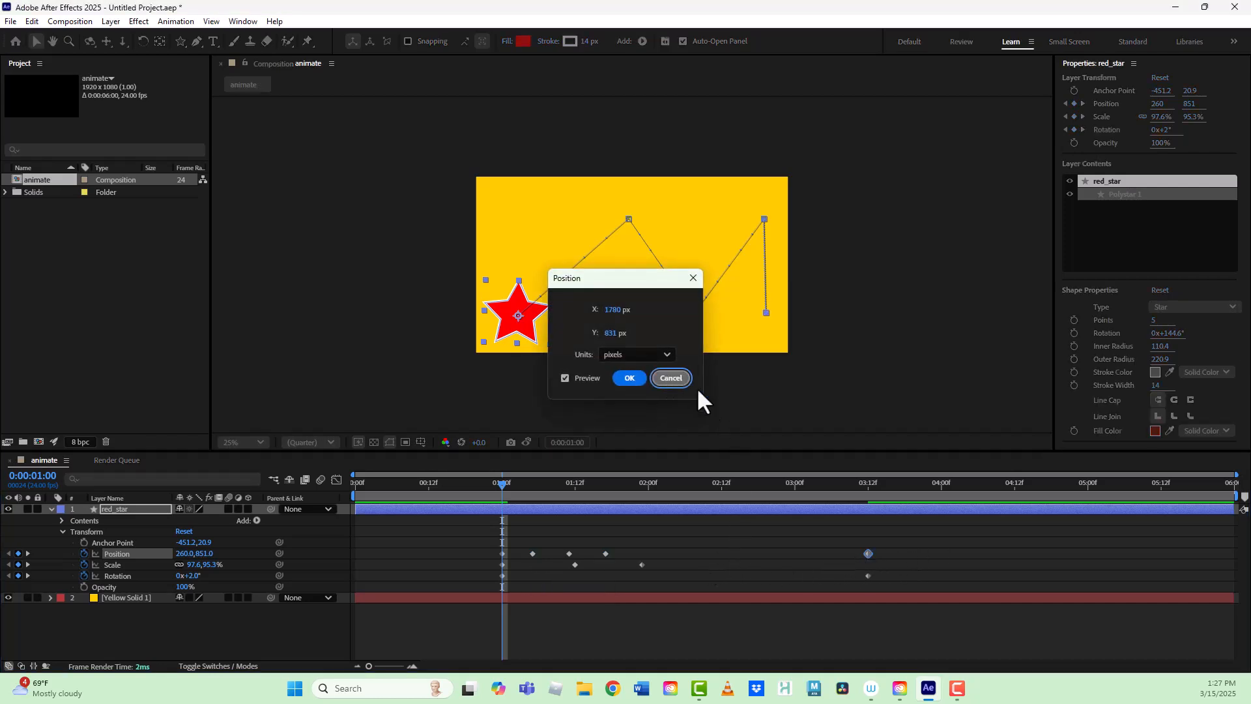
{"action": "left_click", "coordinate": [671, 378]}
{"action": "left_click", "coordinate": [862, 552]}
{"action": "left_click_drag", "start_coordinate": [799, 563], "coordinate": [761, 554]}
{"action": "left_click", "coordinate": [868, 553]}
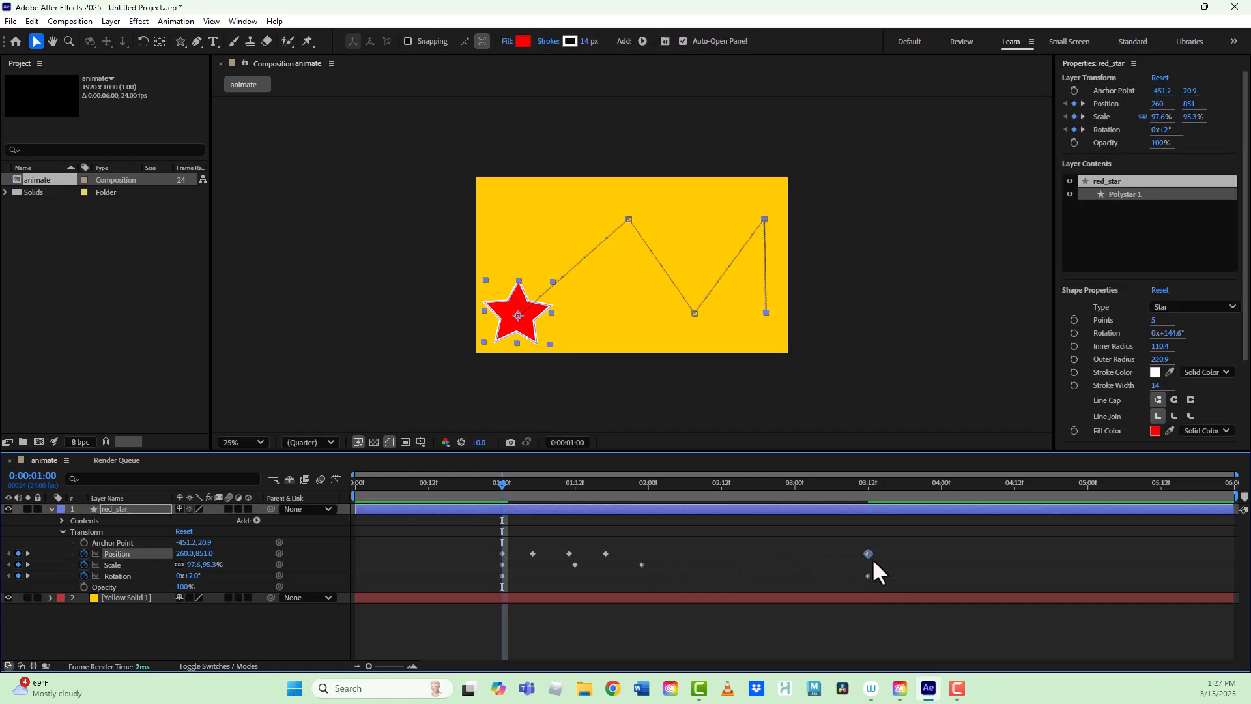
{"action": "left_click_drag", "start_coordinate": [868, 553], "coordinate": [642, 554]}
{"action": "left_click_drag", "start_coordinate": [505, 486], "coordinate": [640, 547]}
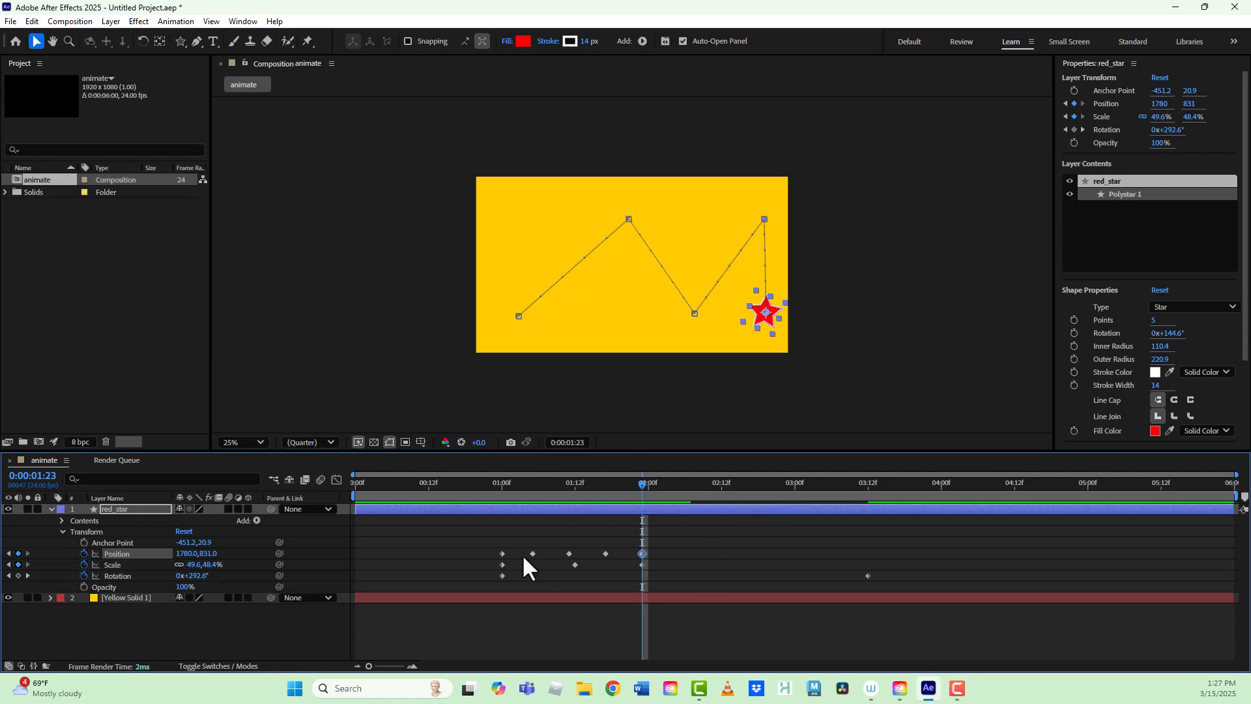
Copy all five Position keyframes and paste them twice, starting at 02:05 and at 03:08
{"action": "left_click_drag", "start_coordinate": [499, 543], "coordinate": [649, 558]}
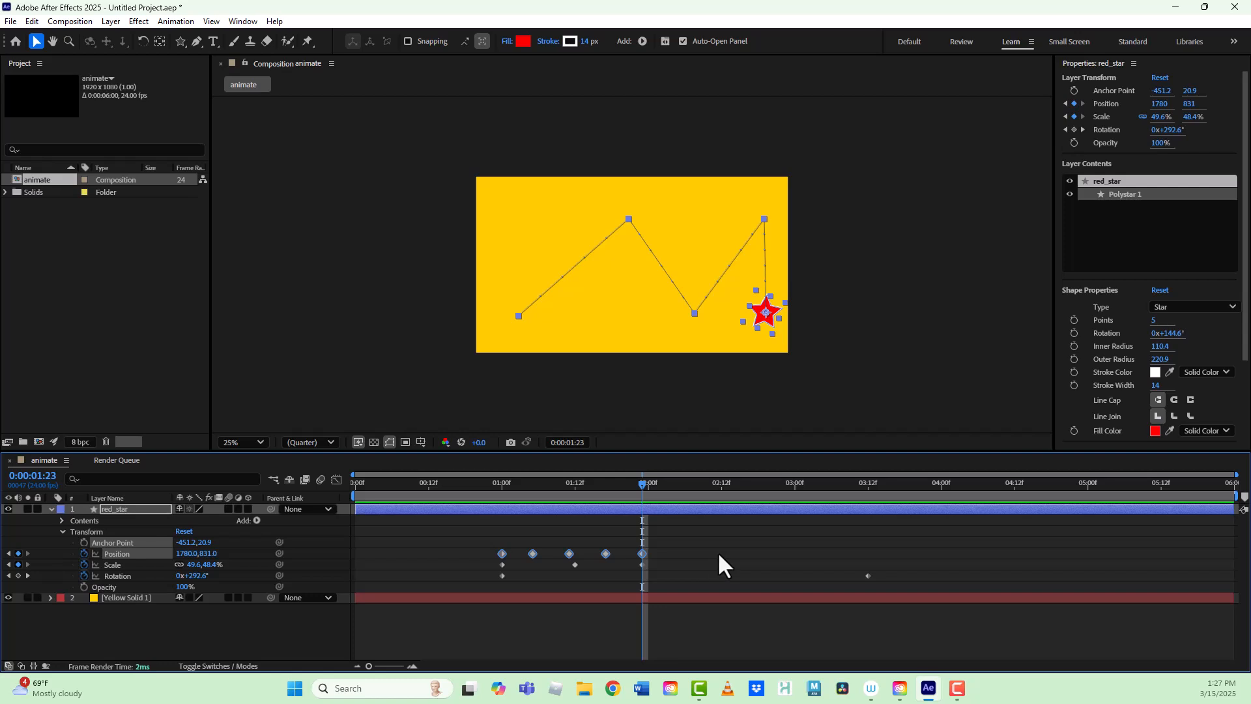
{"action": "left_click", "coordinate": [675, 481]}
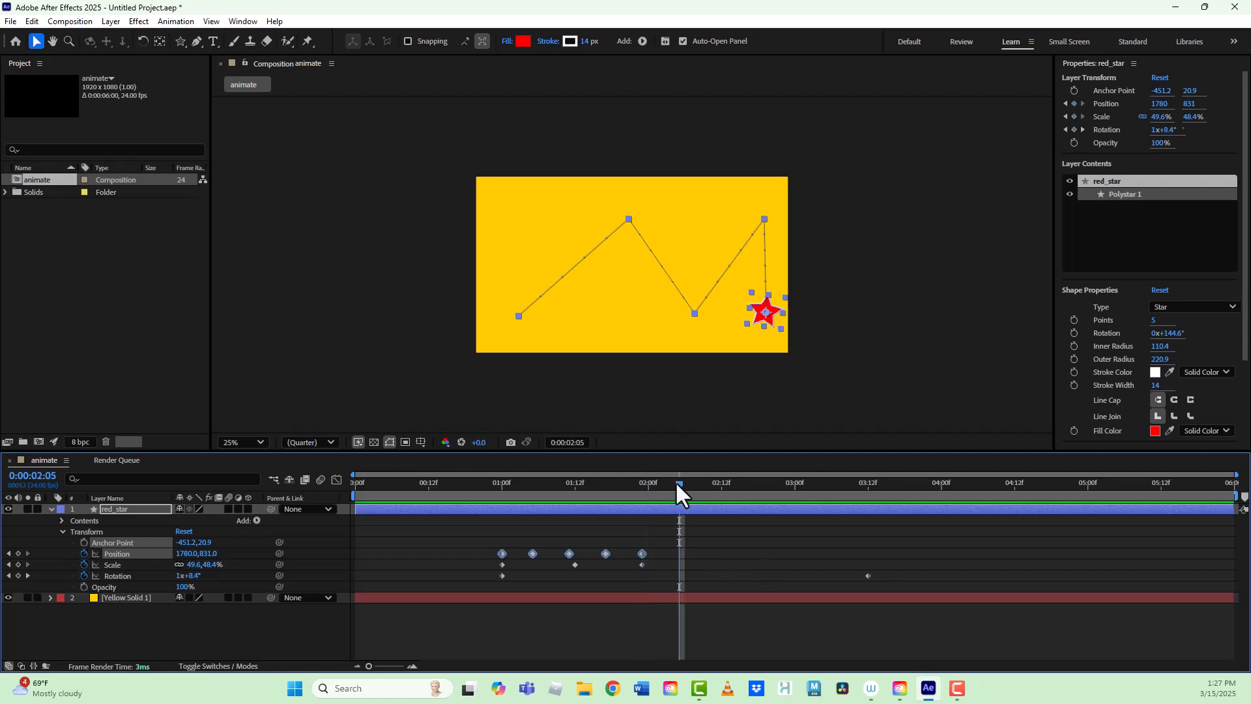
{"action": "key", "text": "ctrl+v"}
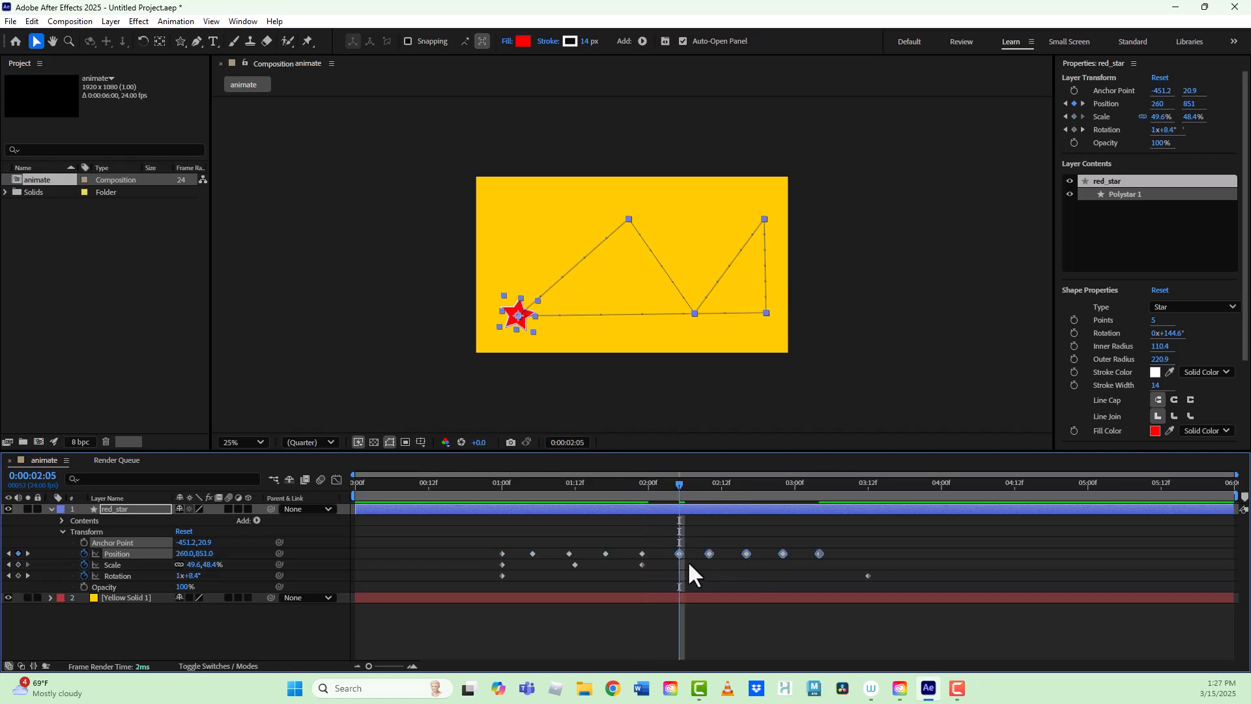
{"action": "left_click", "coordinate": [845, 483]}
{"action": "key", "text": "ctrl+v"}
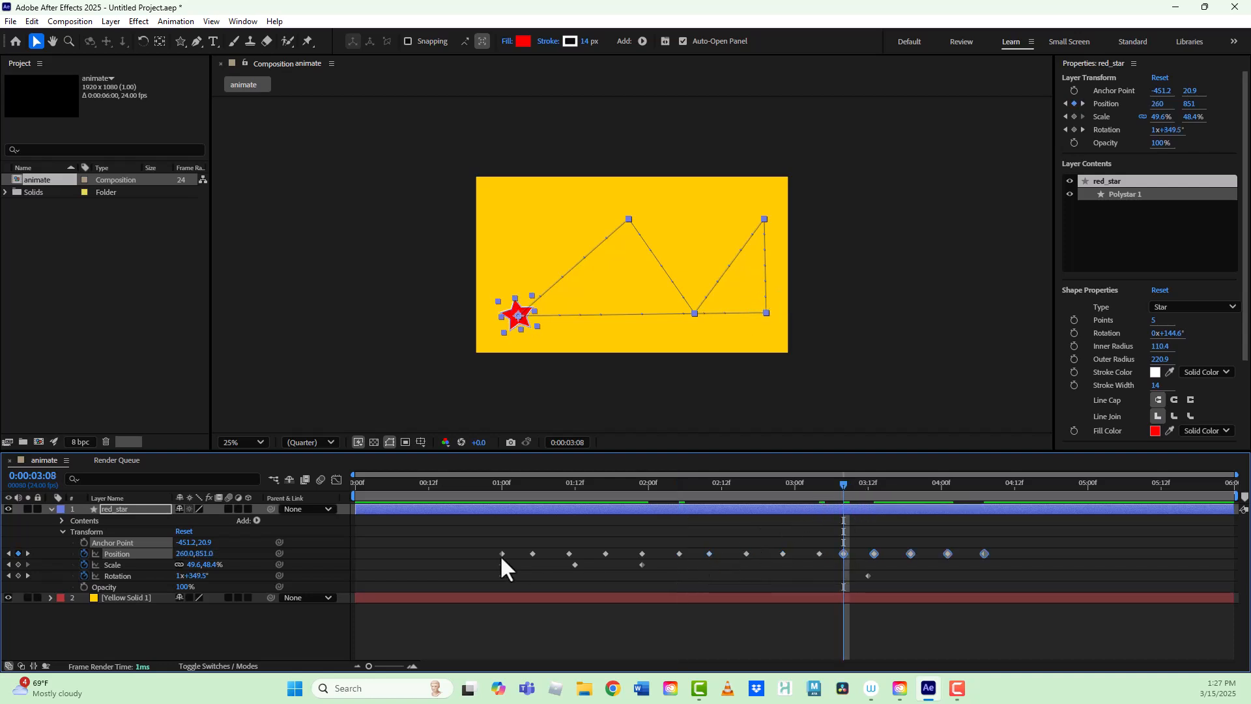
Preview the repeated star movement from 00:16 and again from 01:00, checking its motion across the pasted Position keyframes
{"action": "left_click", "coordinate": [480, 485]}
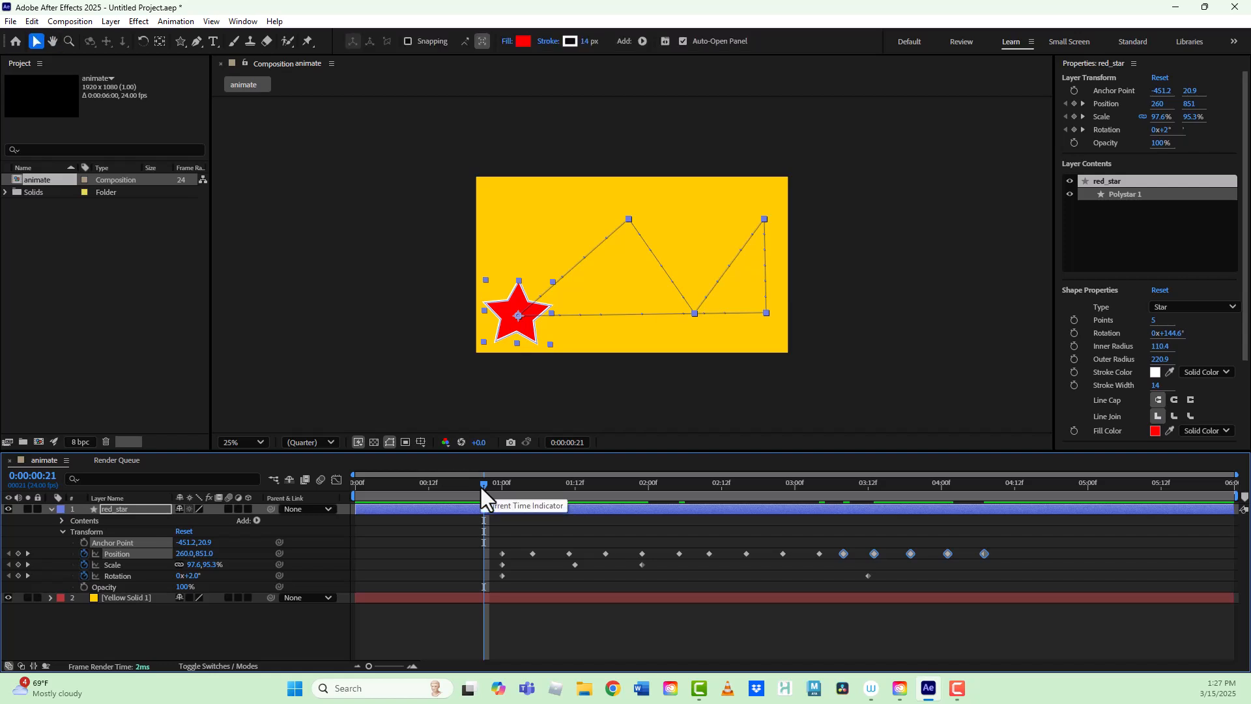
{"action": "left_click_drag", "start_coordinate": [479, 486], "coordinate": [453, 487]}
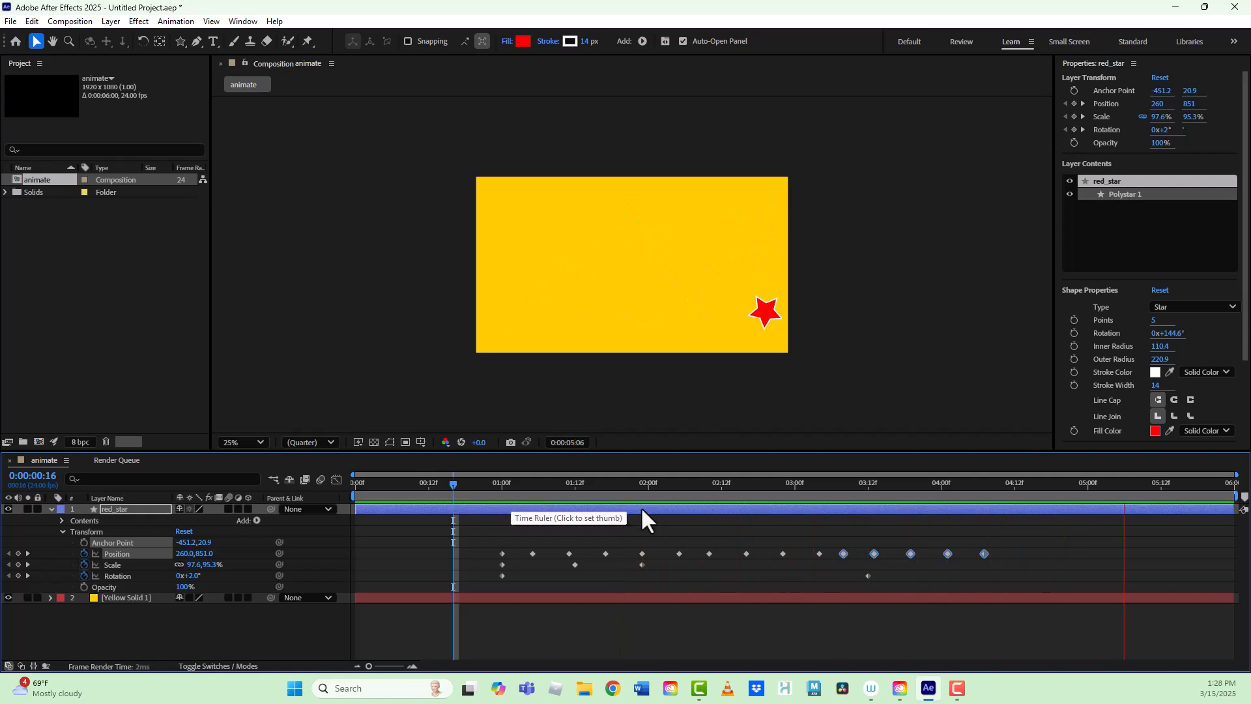
{"action": "key", "text": "space"}
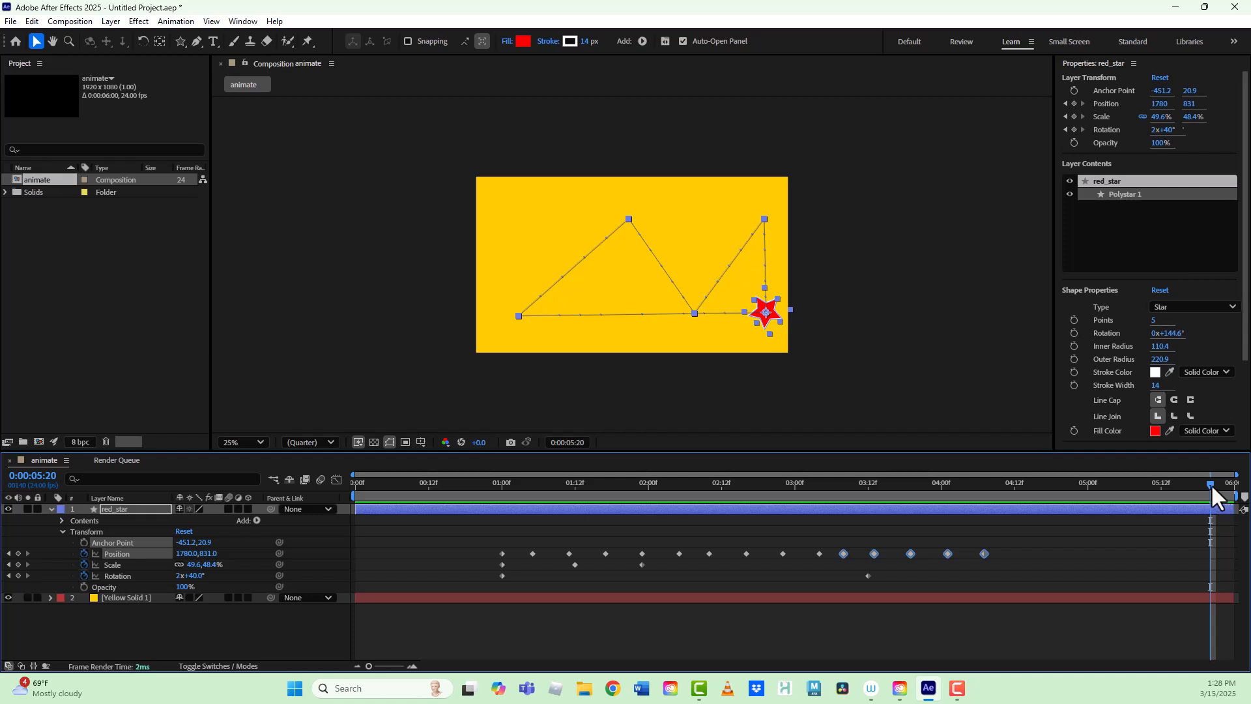
{"action": "left_click_drag", "start_coordinate": [1211, 483], "coordinate": [1235, 488]}
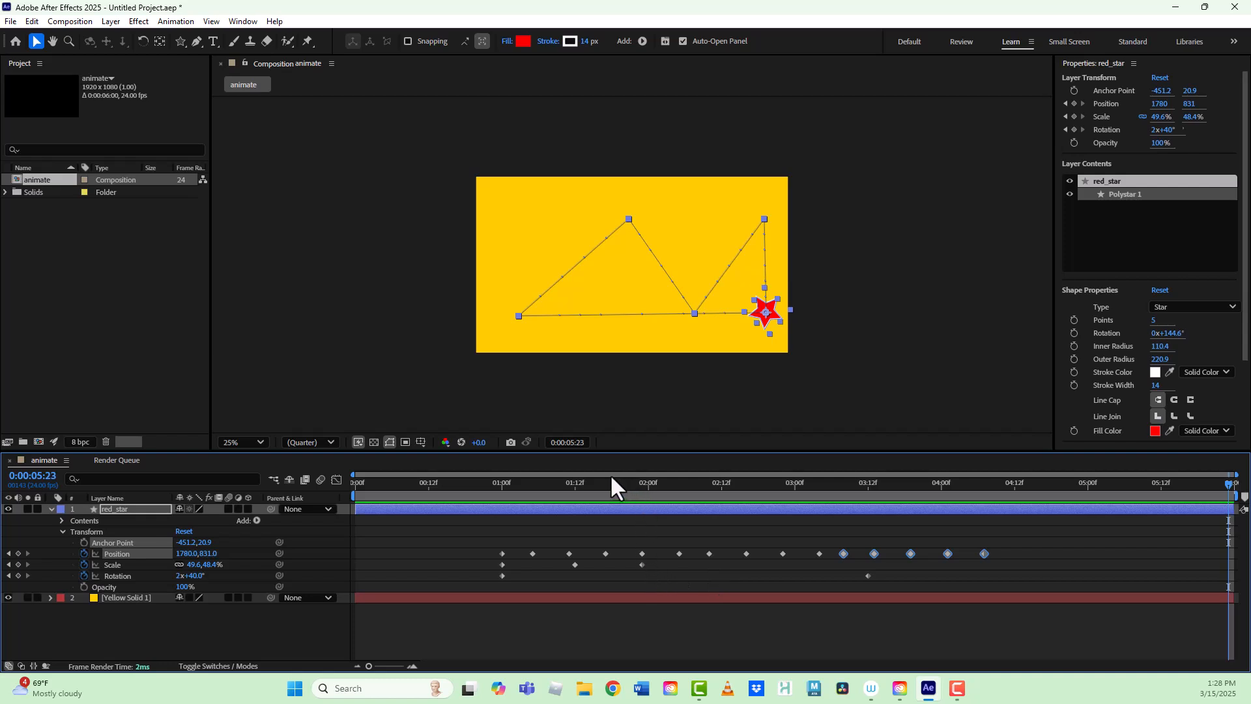
{"action": "left_click_drag", "start_coordinate": [606, 483], "coordinate": [531, 575]}
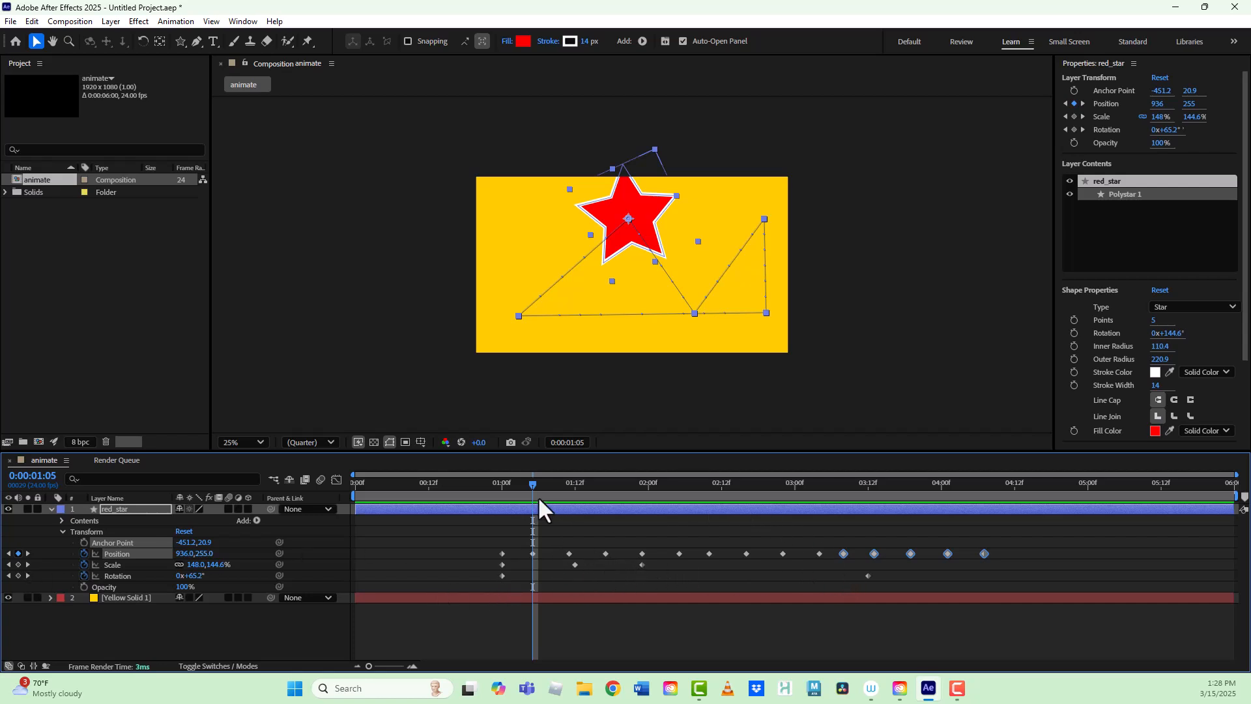
{"action": "left_click_drag", "start_coordinate": [530, 490], "coordinate": [502, 487]}
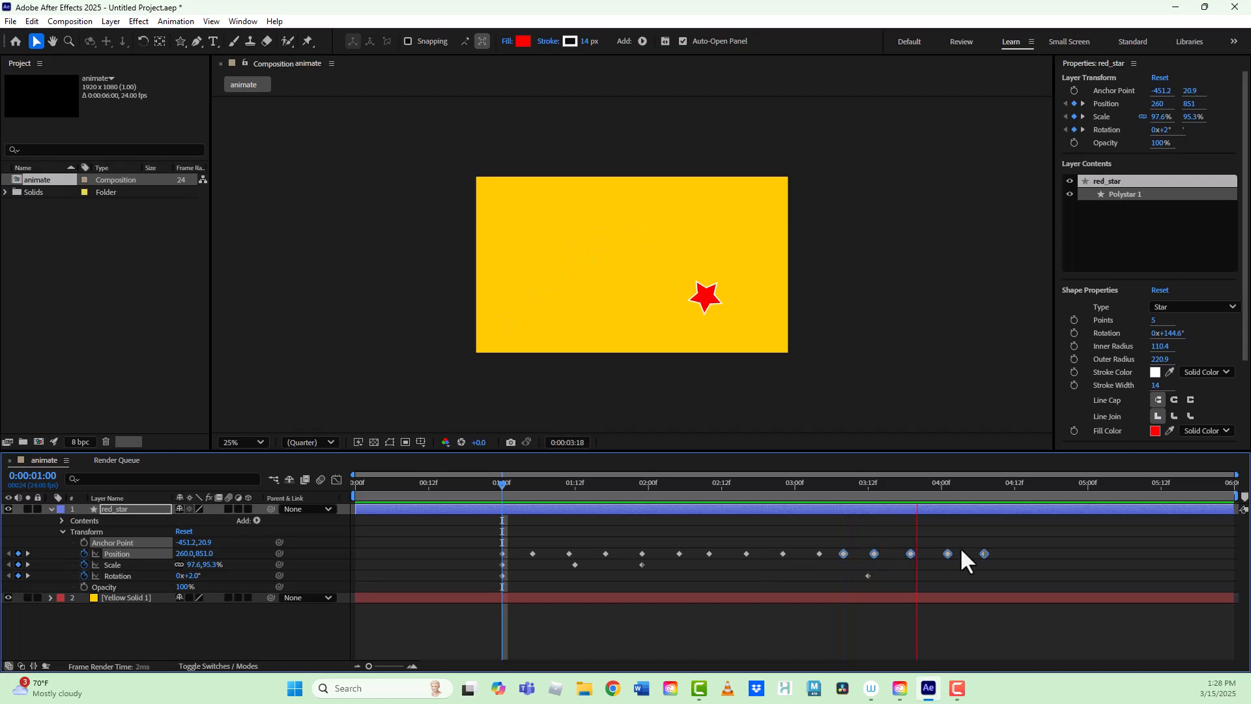
{"action": "left_click", "coordinate": [536, 484]}
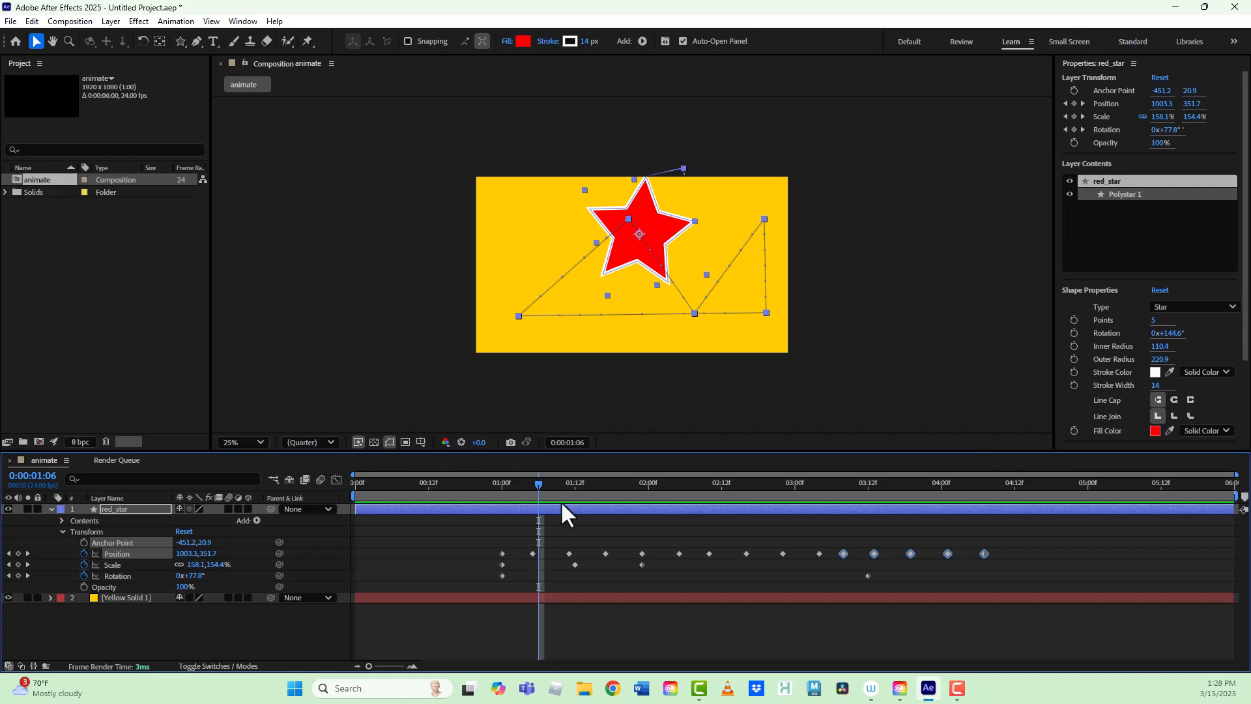
{"action": "left_click_drag", "start_coordinate": [538, 485], "coordinate": [502, 486]}
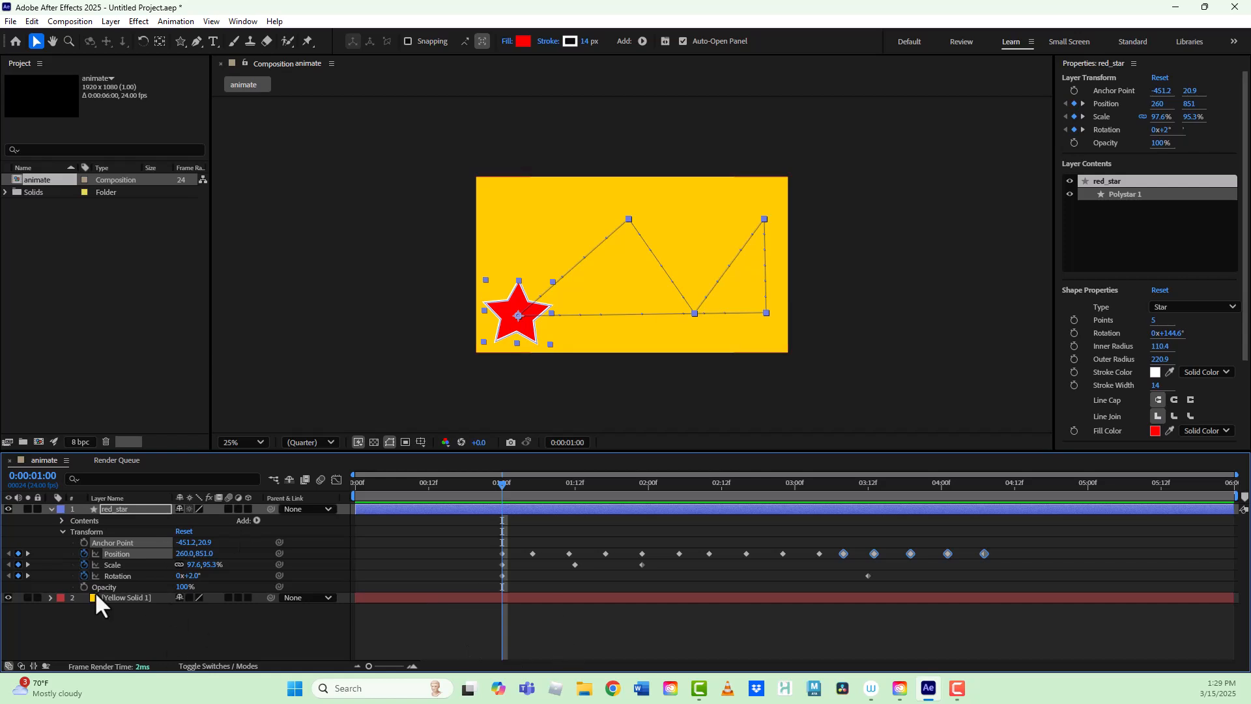
Add a first Color keyframe to Fill 1 of the star's Polystar 1 contents at 01:09
{"action": "left_click", "coordinate": [63, 531]}
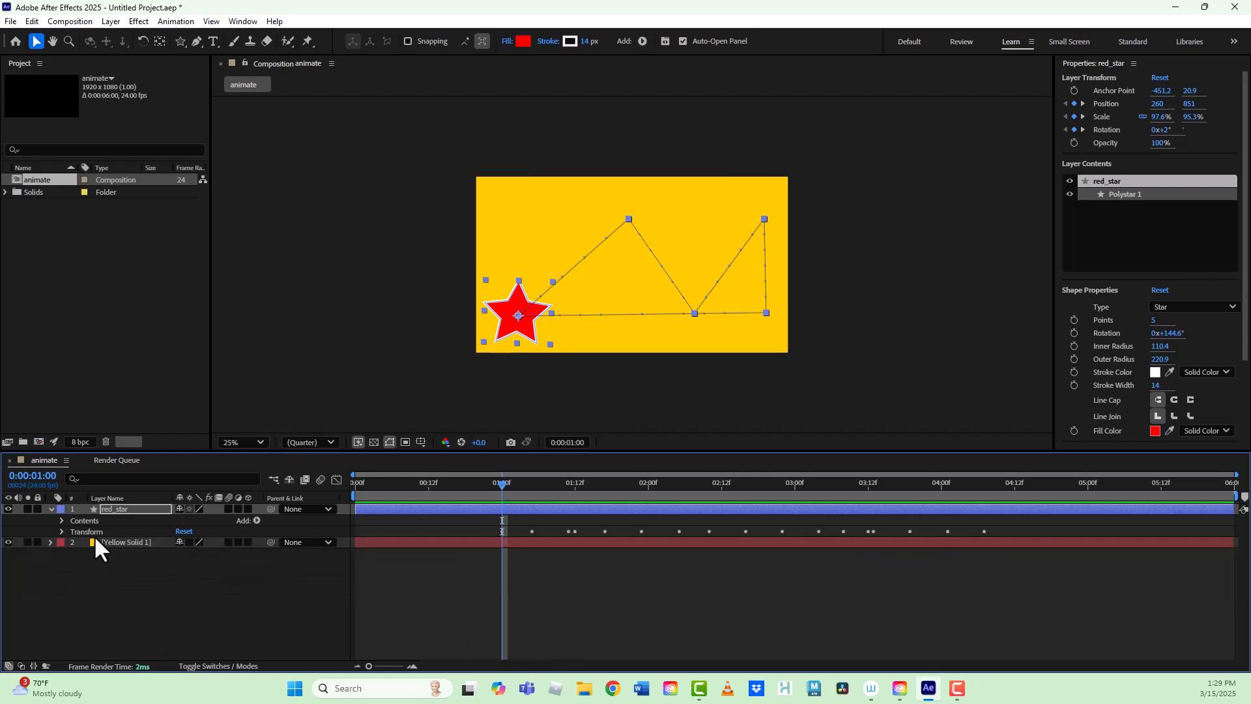
{"action": "left_click", "coordinate": [60, 519]}
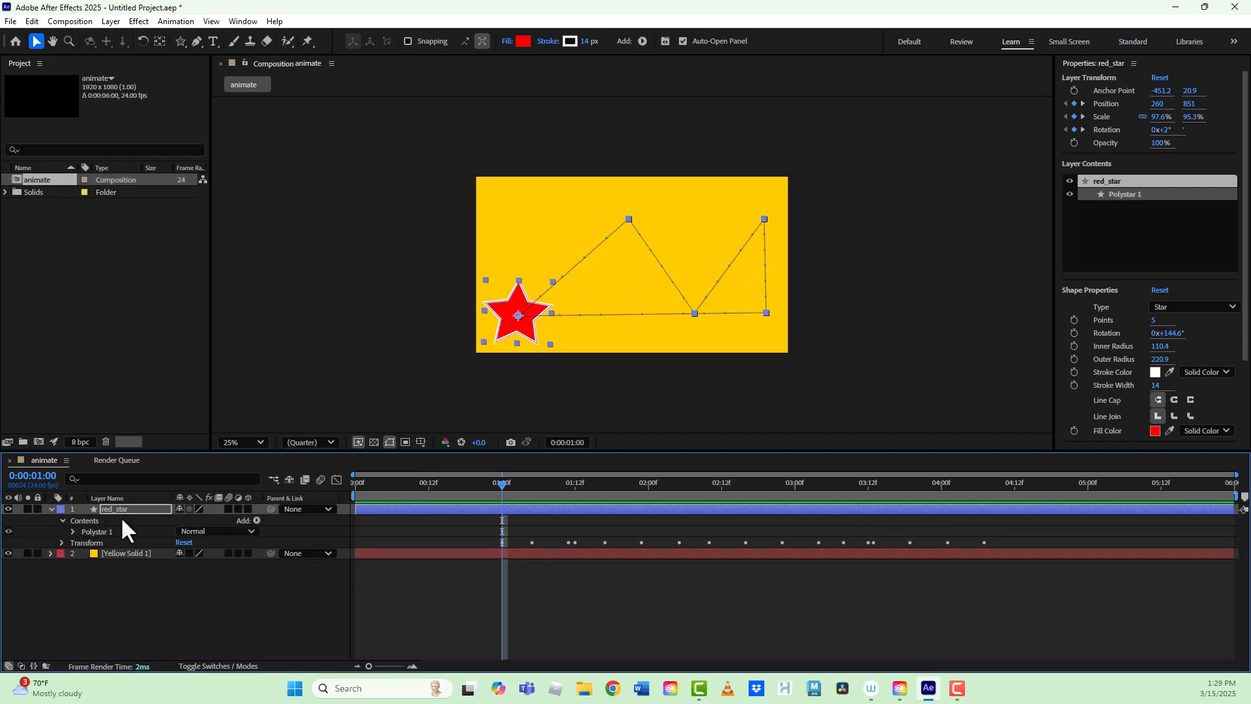
{"action": "left_click", "coordinate": [72, 531]}
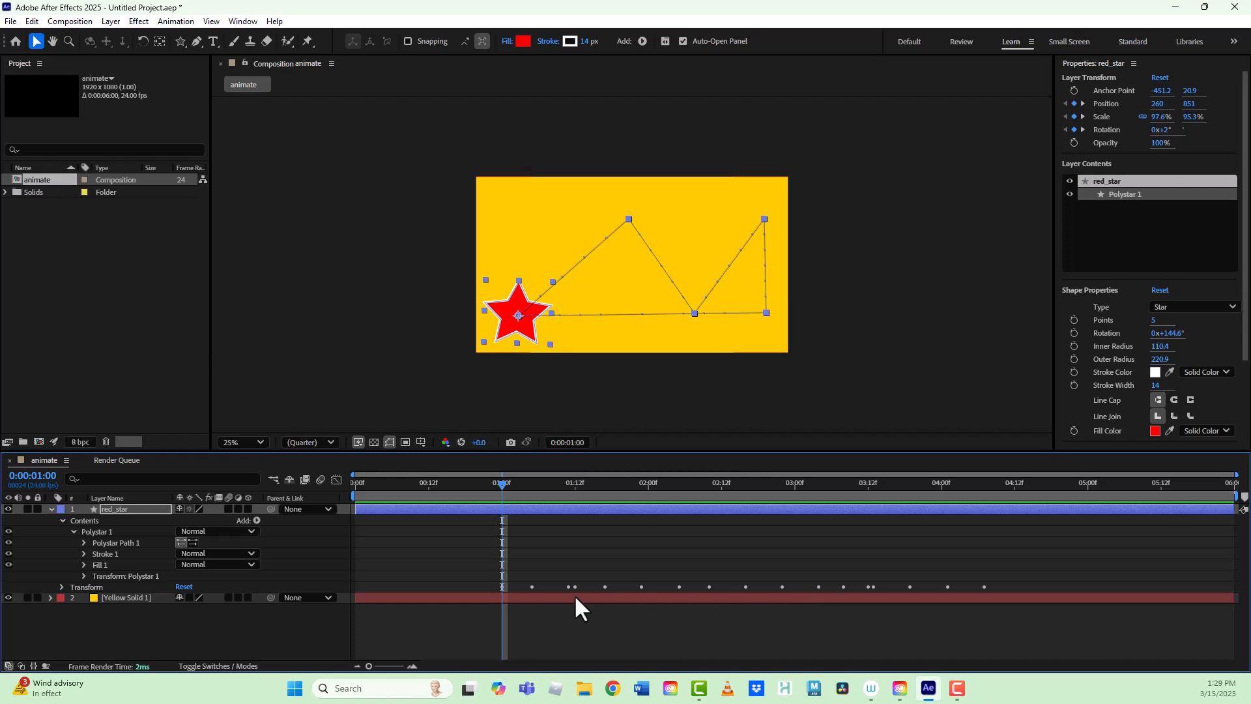
{"action": "left_click", "coordinate": [641, 587]}
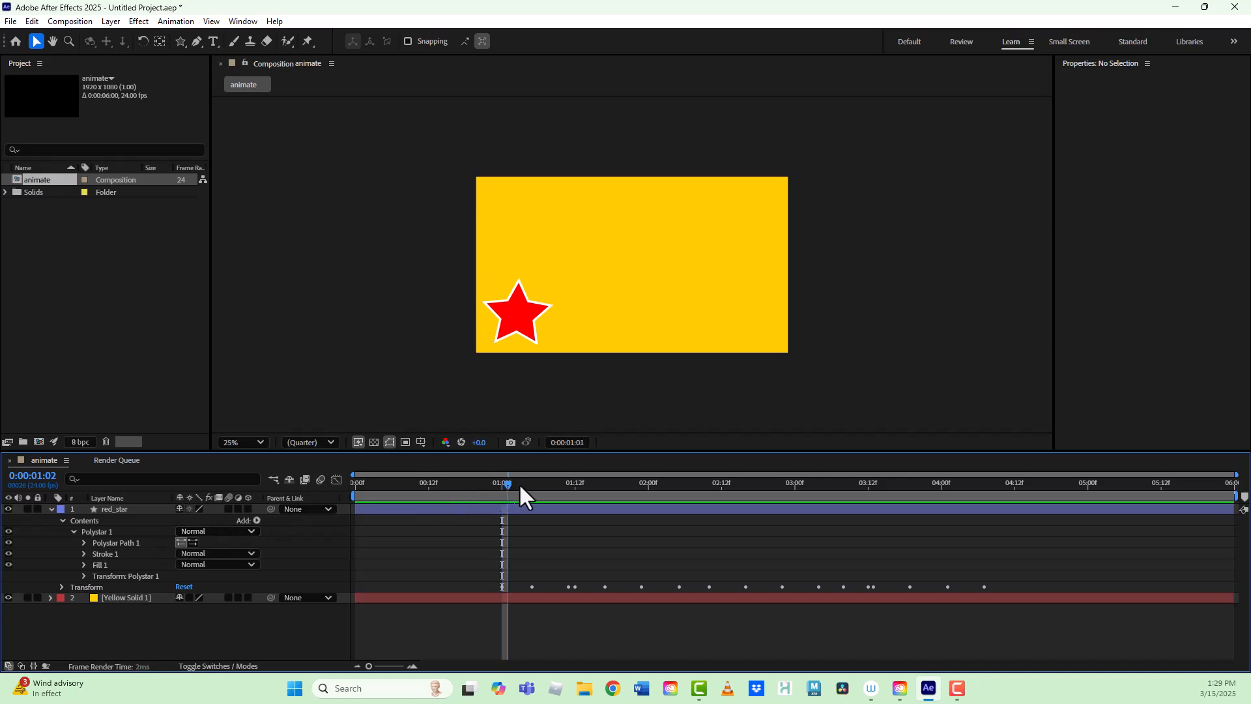
{"action": "left_click_drag", "start_coordinate": [519, 489], "coordinate": [557, 490]}
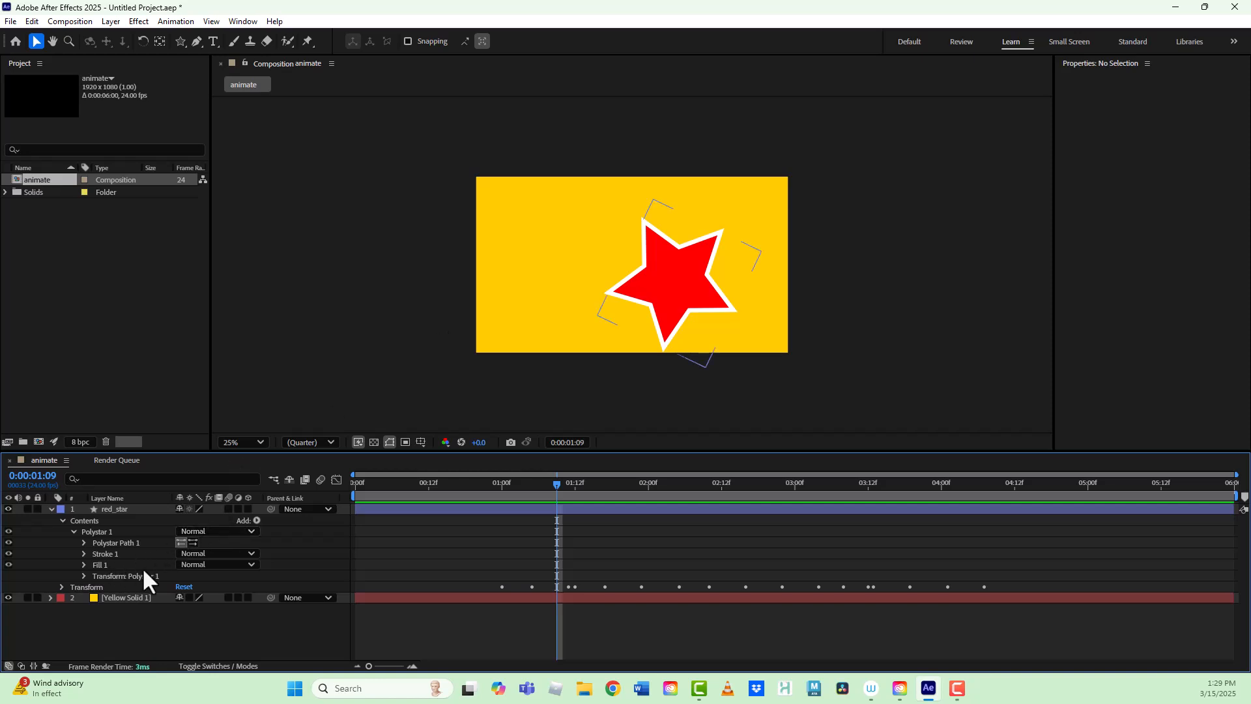
{"action": "left_click", "coordinate": [84, 564]}
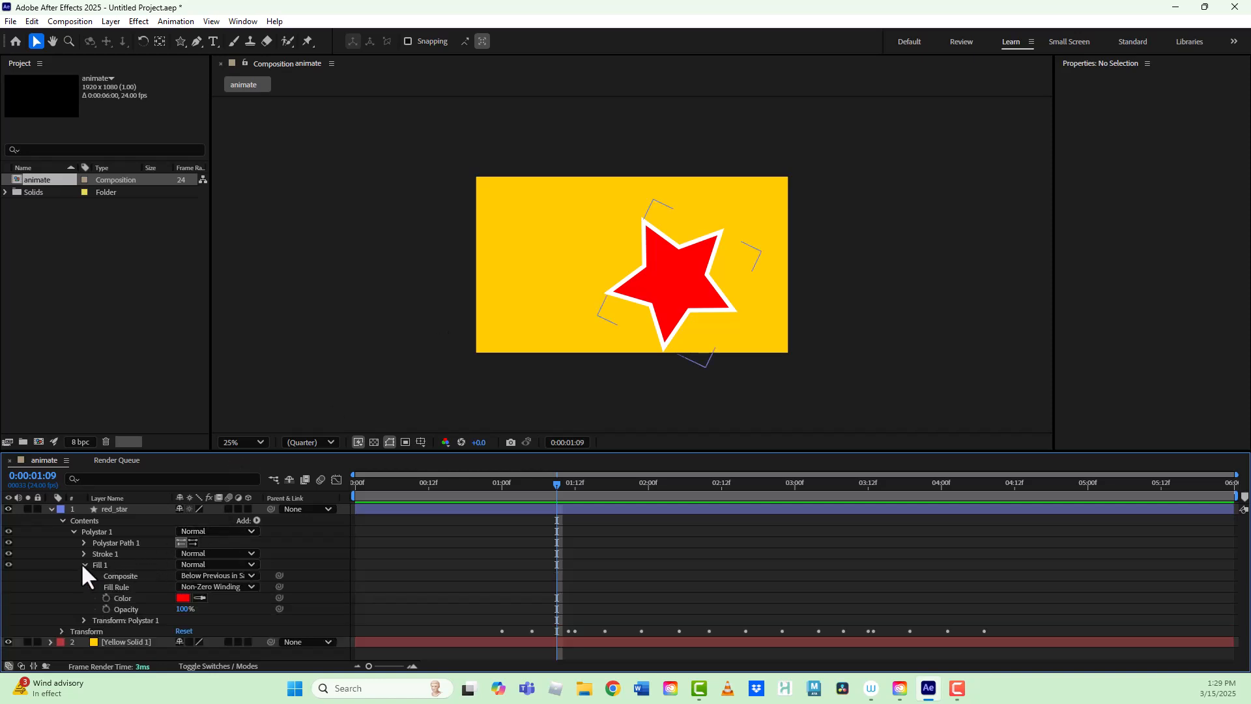
{"action": "left_click", "coordinate": [105, 598]}
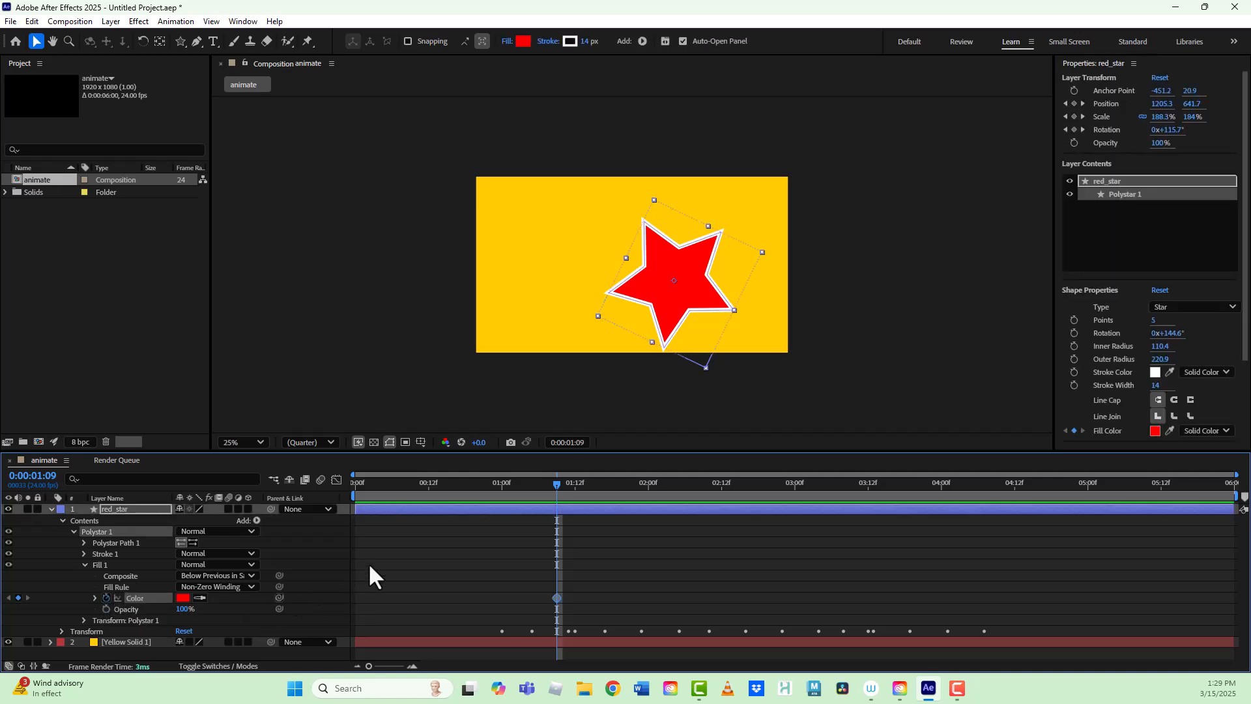
Set the star's fill color to blue (0012FF) at 02:13 as the second Color keyframe
{"action": "left_click_drag", "start_coordinate": [557, 482], "coordinate": [715, 499]}
{"action": "left_click", "coordinate": [185, 596]}
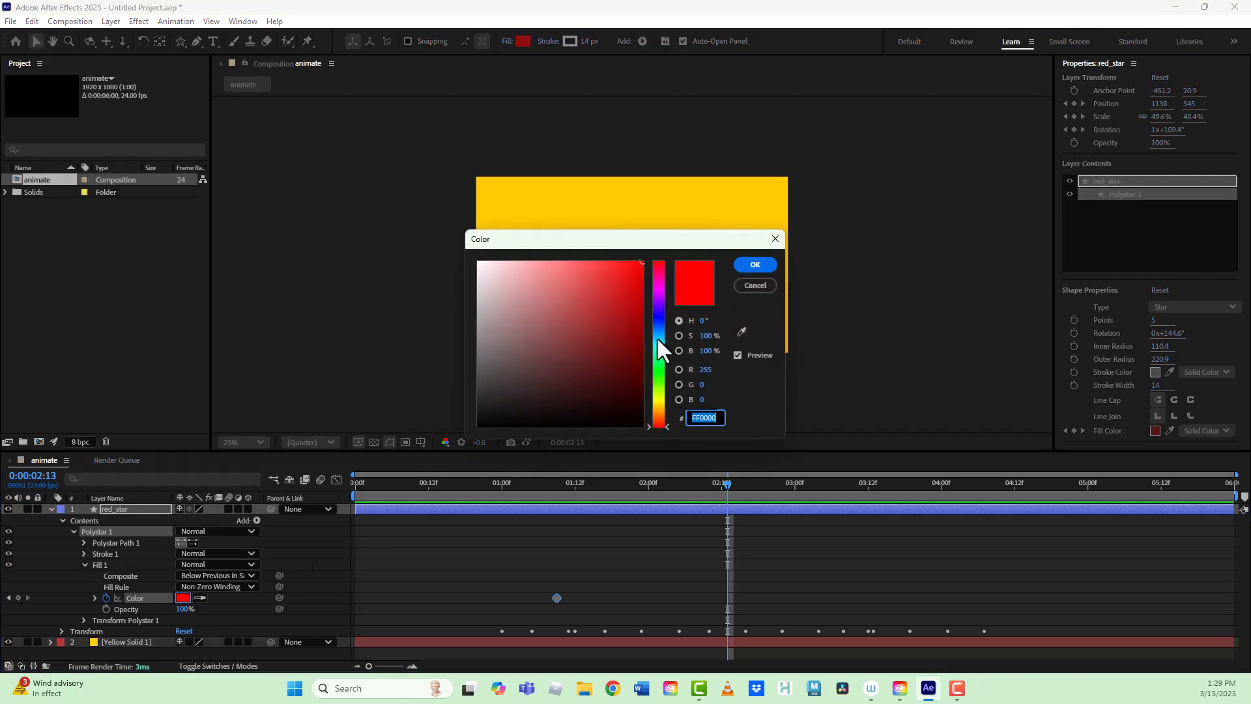
{"action": "left_click", "coordinate": [658, 317]}
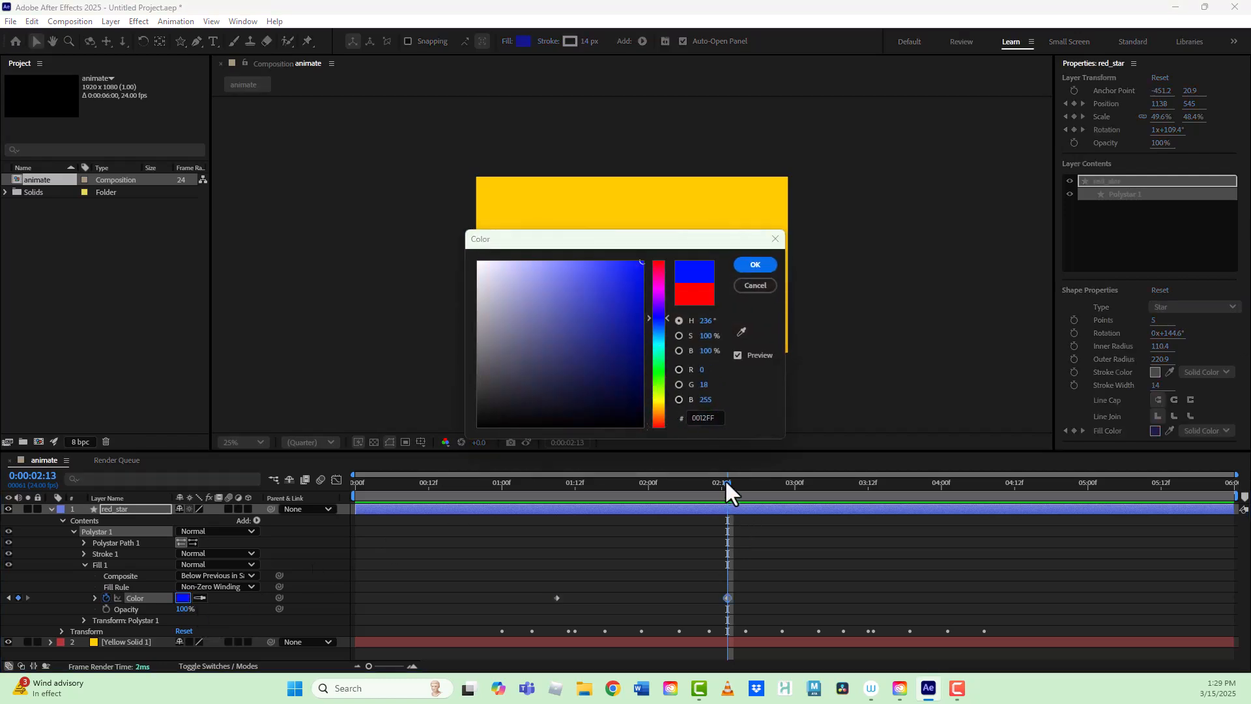
{"action": "left_click", "coordinate": [755, 265]}
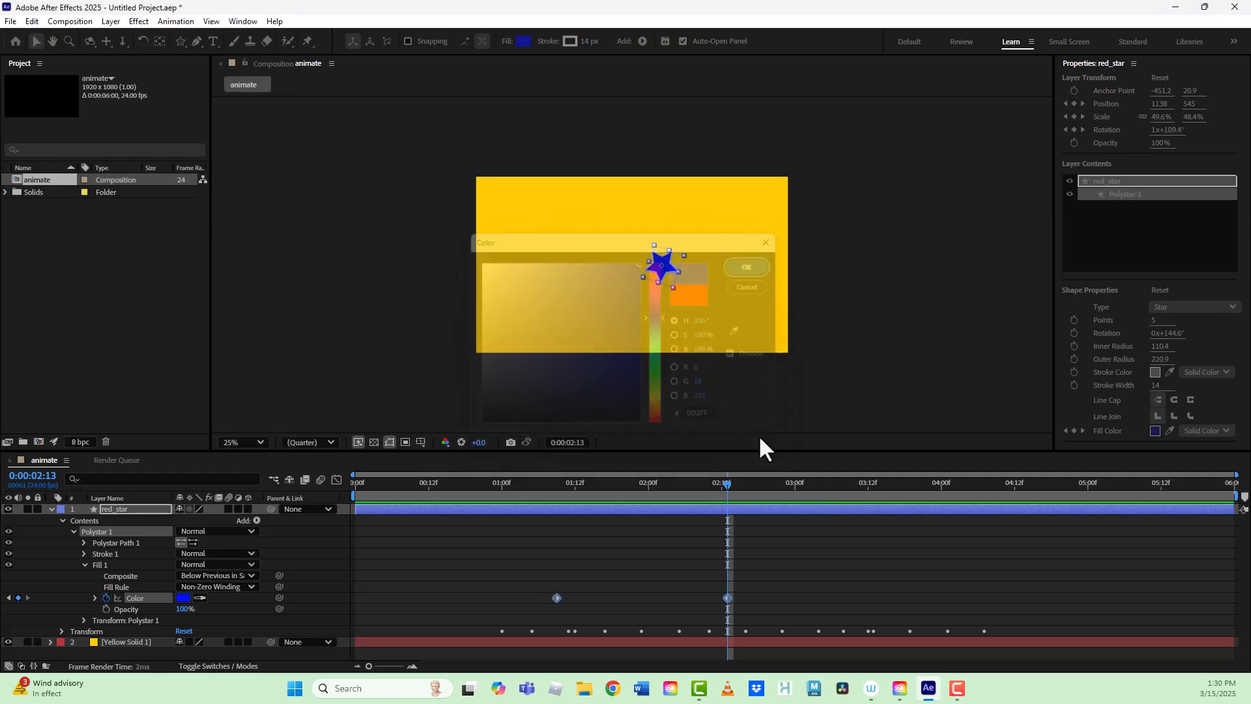
Change the star's fill color to green (2AFF00) at 03:22 for the third Color keyframe
{"action": "left_click_drag", "start_coordinate": [726, 480], "coordinate": [928, 506]}
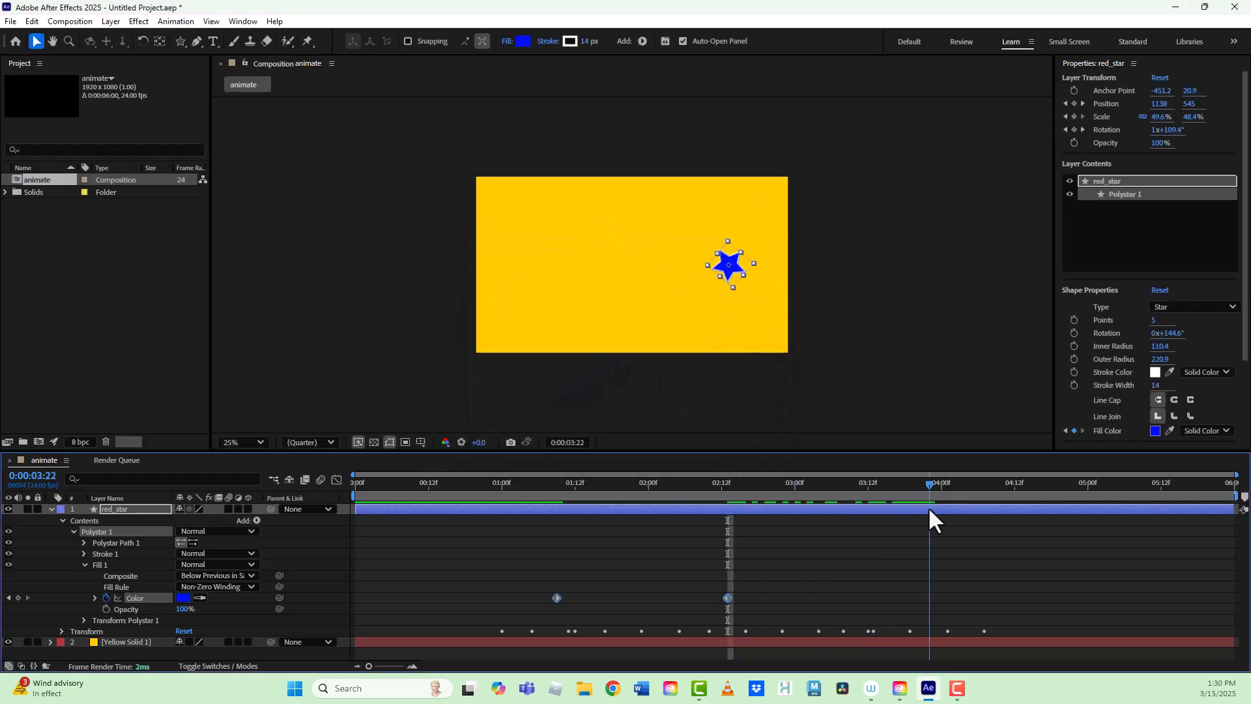
{"action": "left_click", "coordinate": [183, 598]}
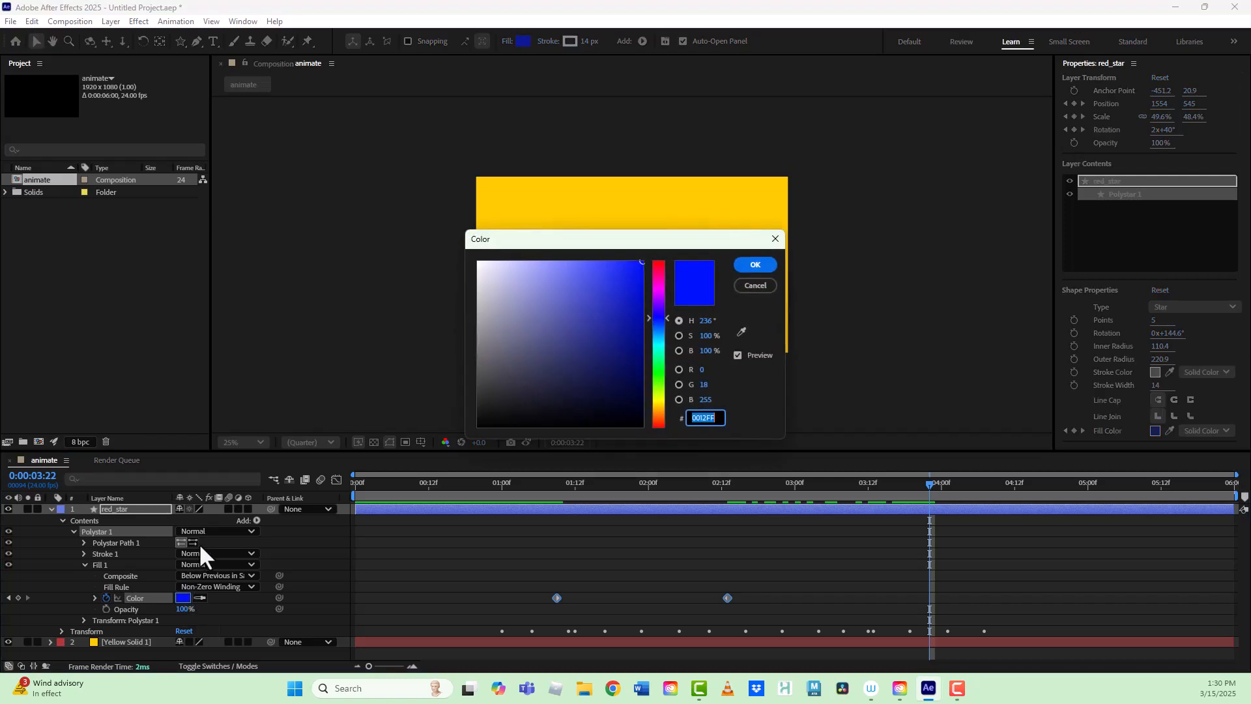
{"action": "left_click_drag", "start_coordinate": [661, 396], "coordinate": [659, 377]}
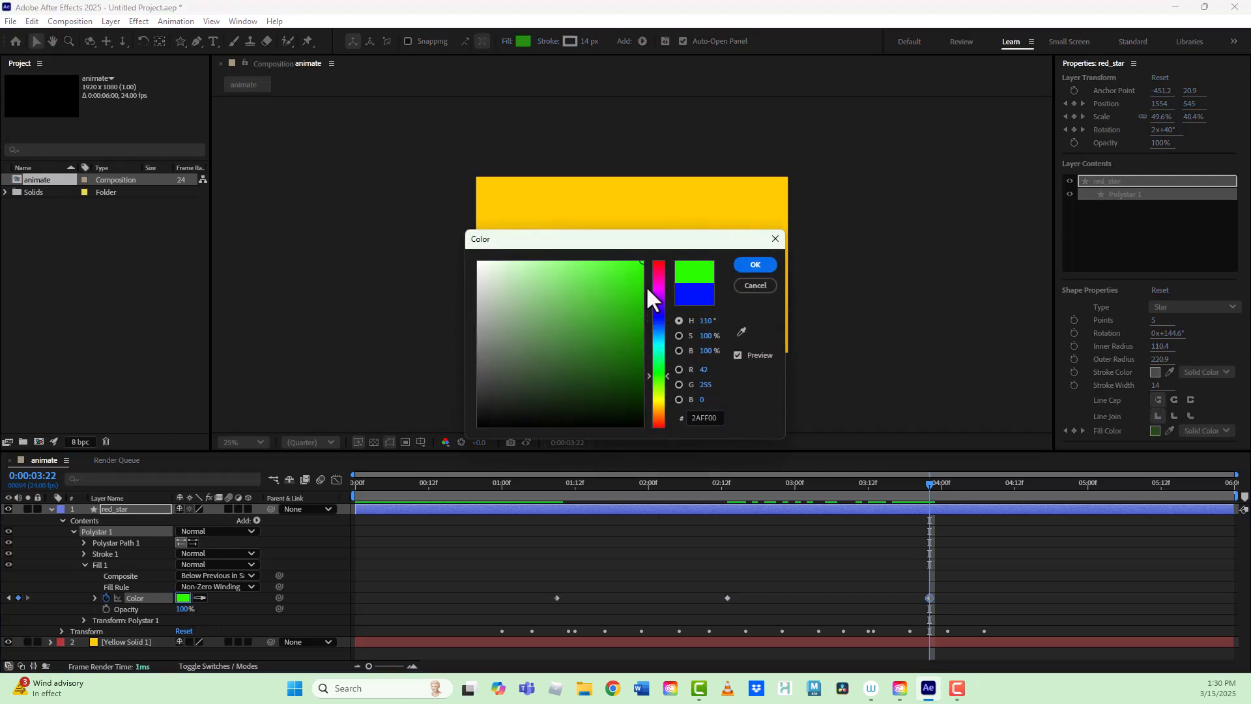
{"action": "left_click", "coordinate": [748, 263]}
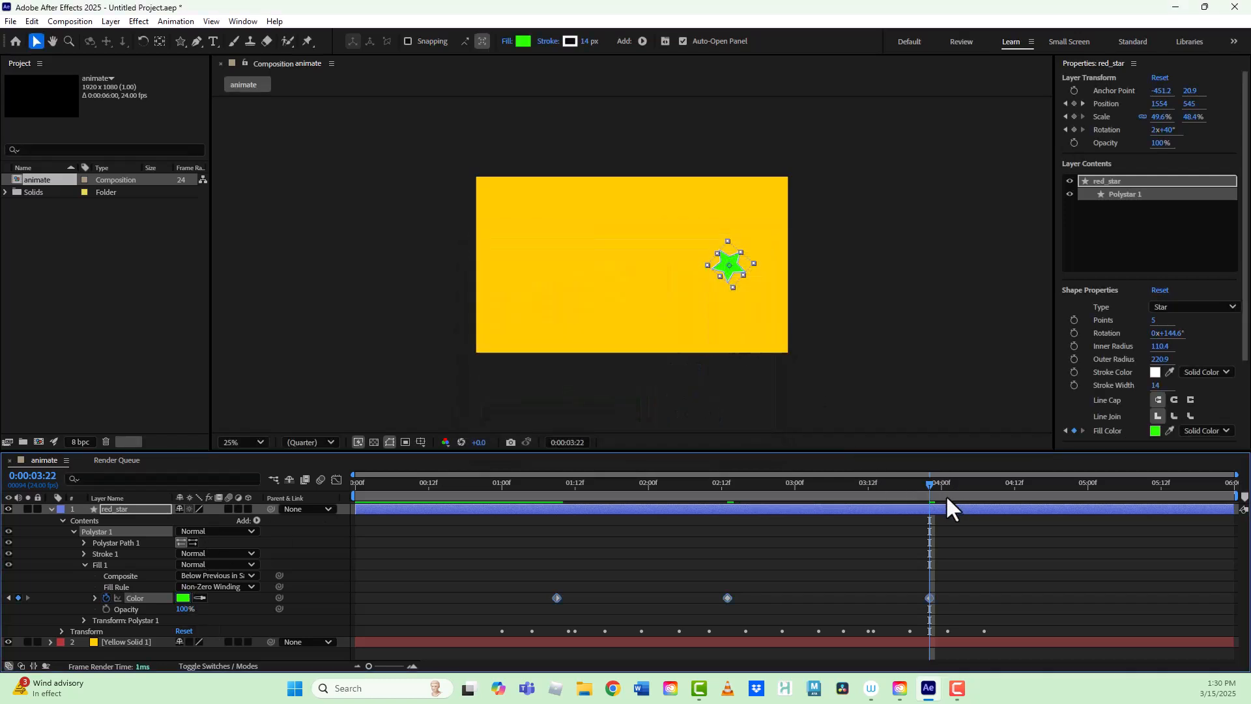
Change the star's fill color to yellow at 04:07, in line with the last Position keyframe
{"action": "left_click_drag", "start_coordinate": [930, 484], "coordinate": [983, 483]}
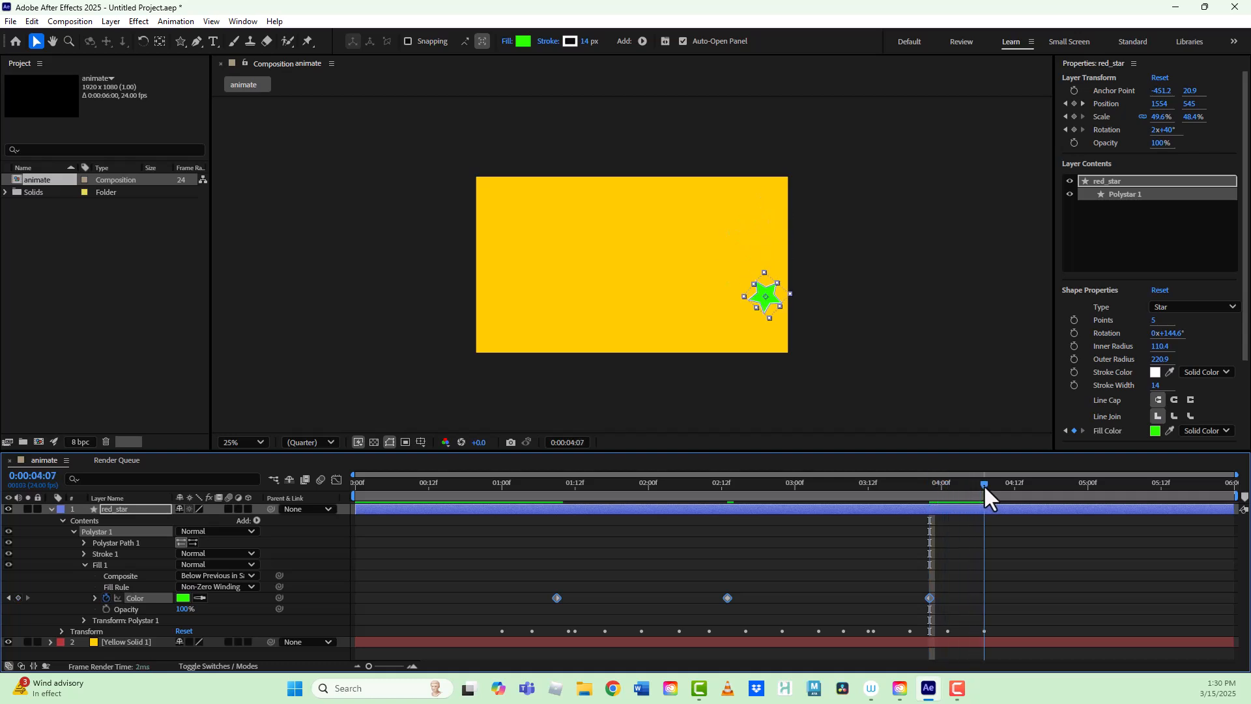
{"action": "left_click", "coordinate": [185, 597]}
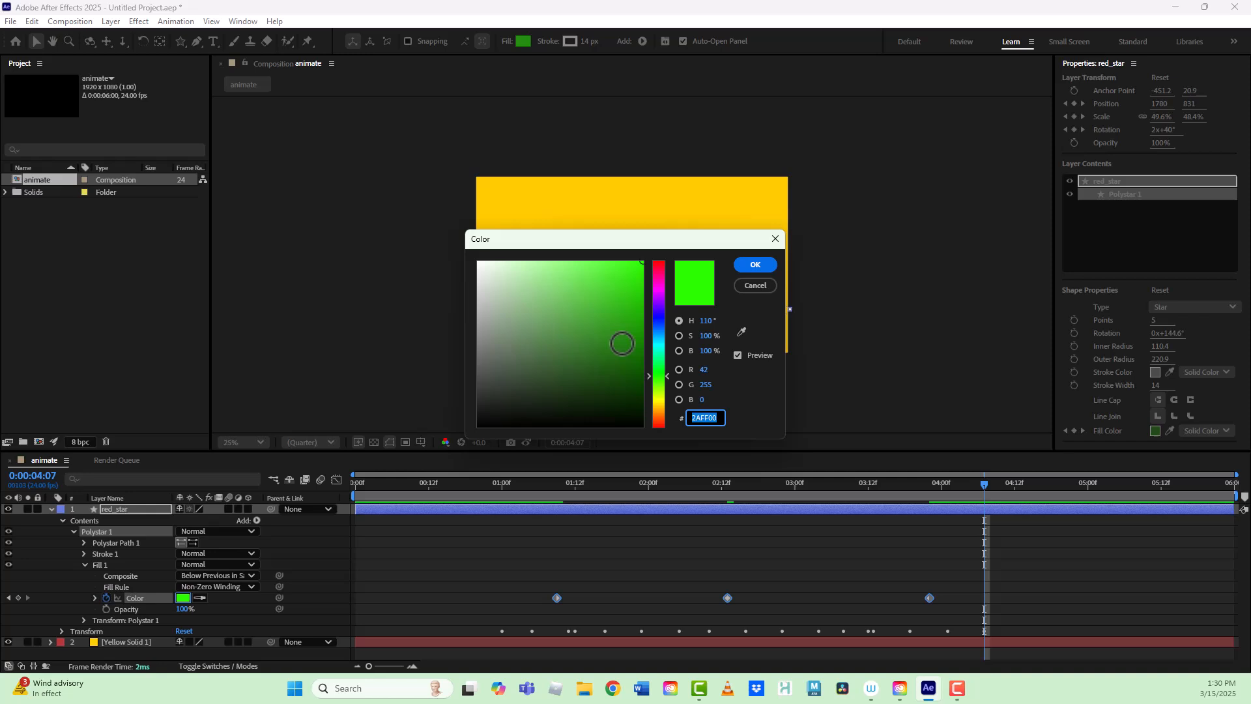
{"action": "left_click", "coordinate": [660, 404]}
{"action": "left_click", "coordinate": [756, 264]}
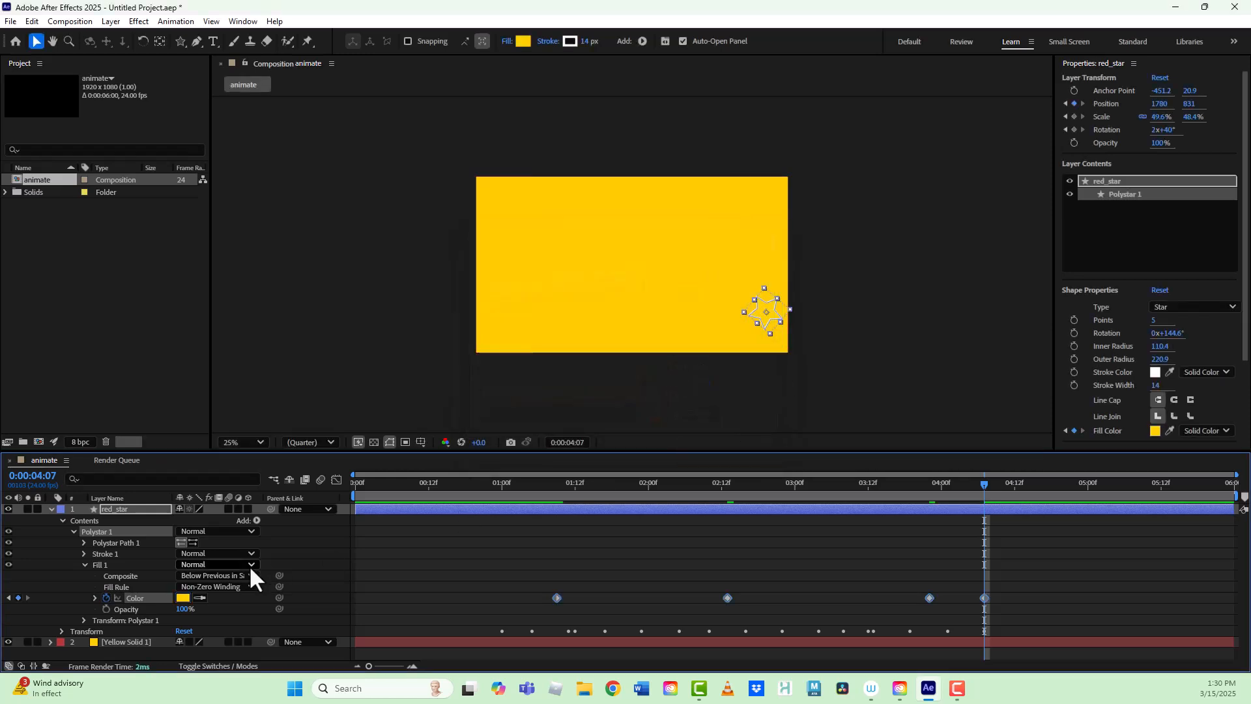
Preview the animation from the beginning to check the star's color changes
{"action": "left_click", "coordinate": [551, 484]}
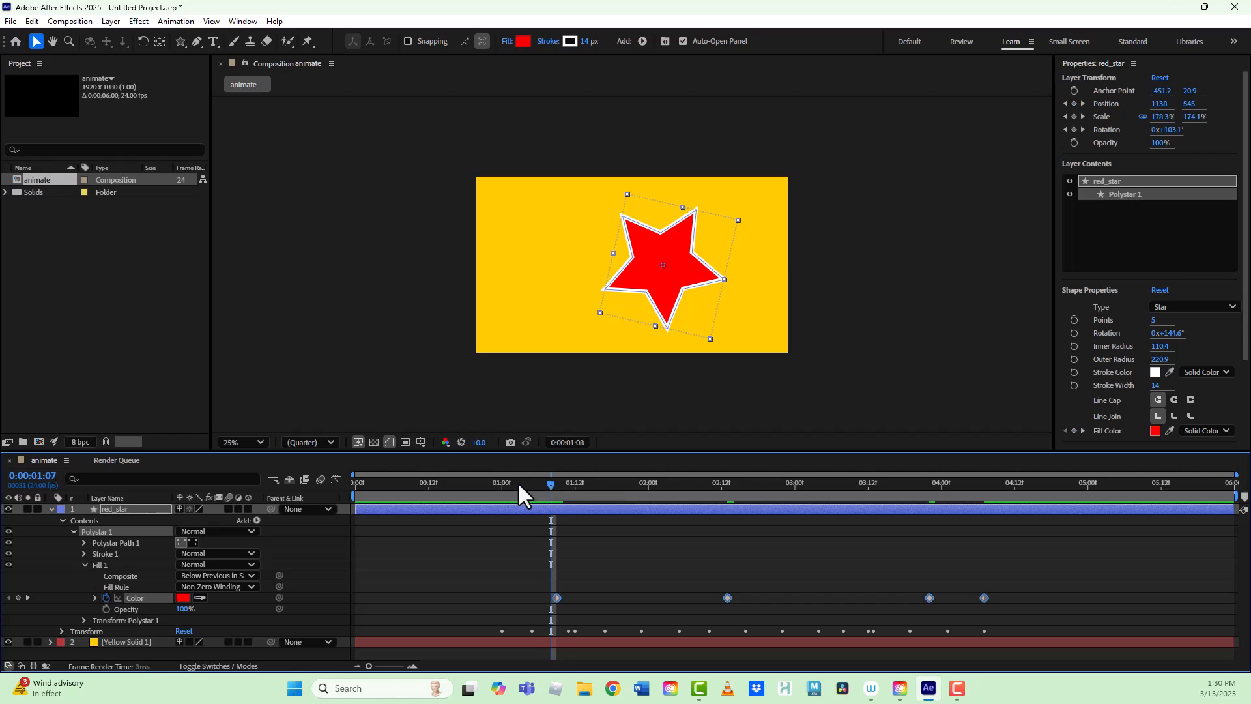
{"action": "key", "text": "space"}
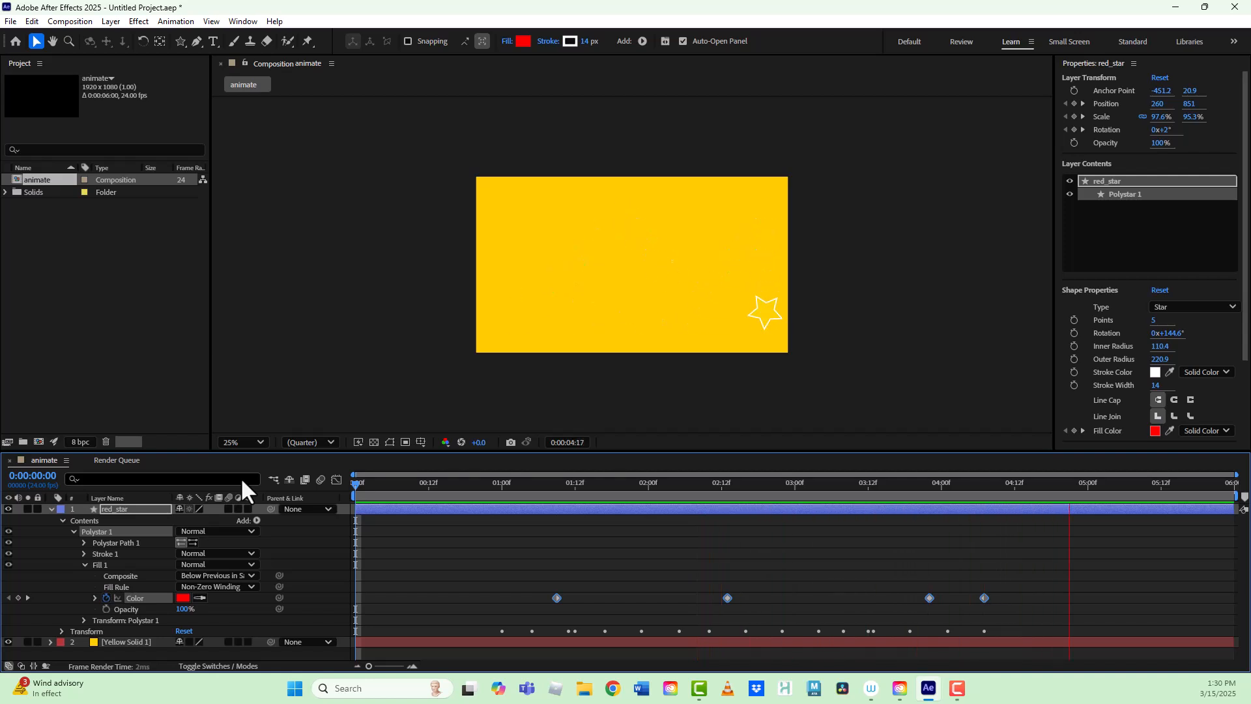
{"action": "key", "text": "space"}
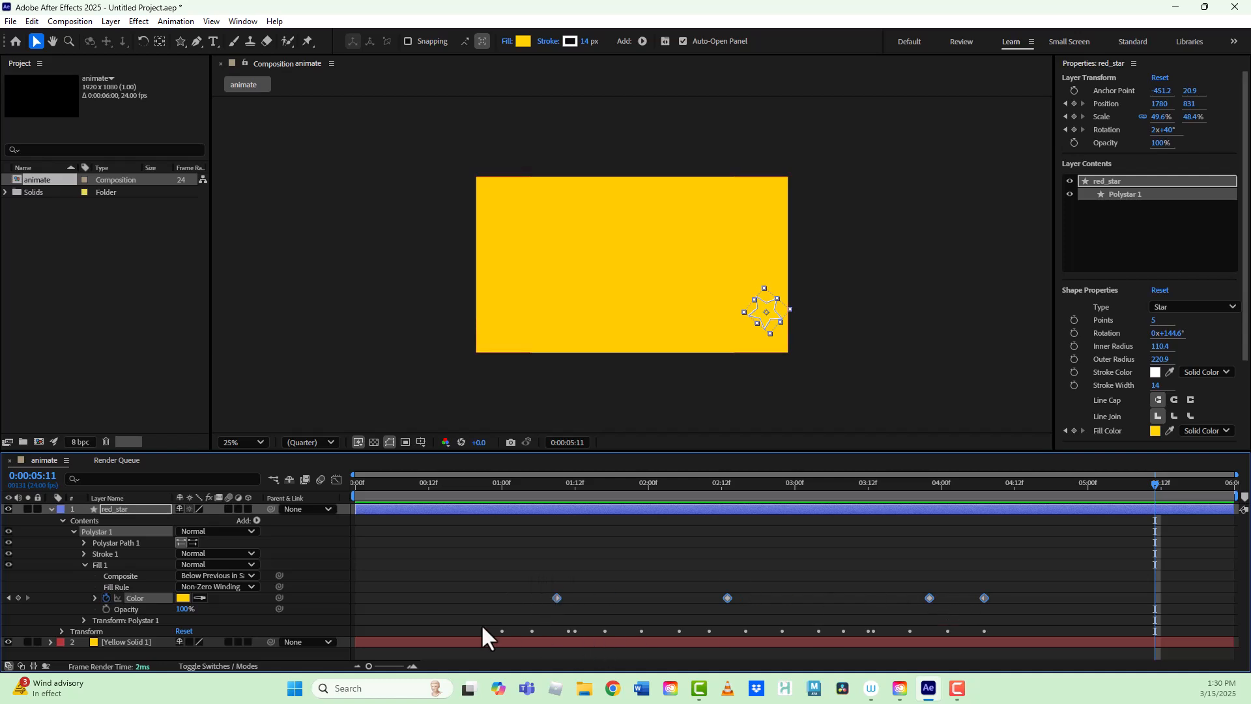
Remove all Color keyframes from the star's fill and set the current time to 01:11
{"action": "left_click", "coordinate": [105, 597]}
{"action": "left_click_drag", "start_coordinate": [474, 487], "coordinate": [568, 495]}
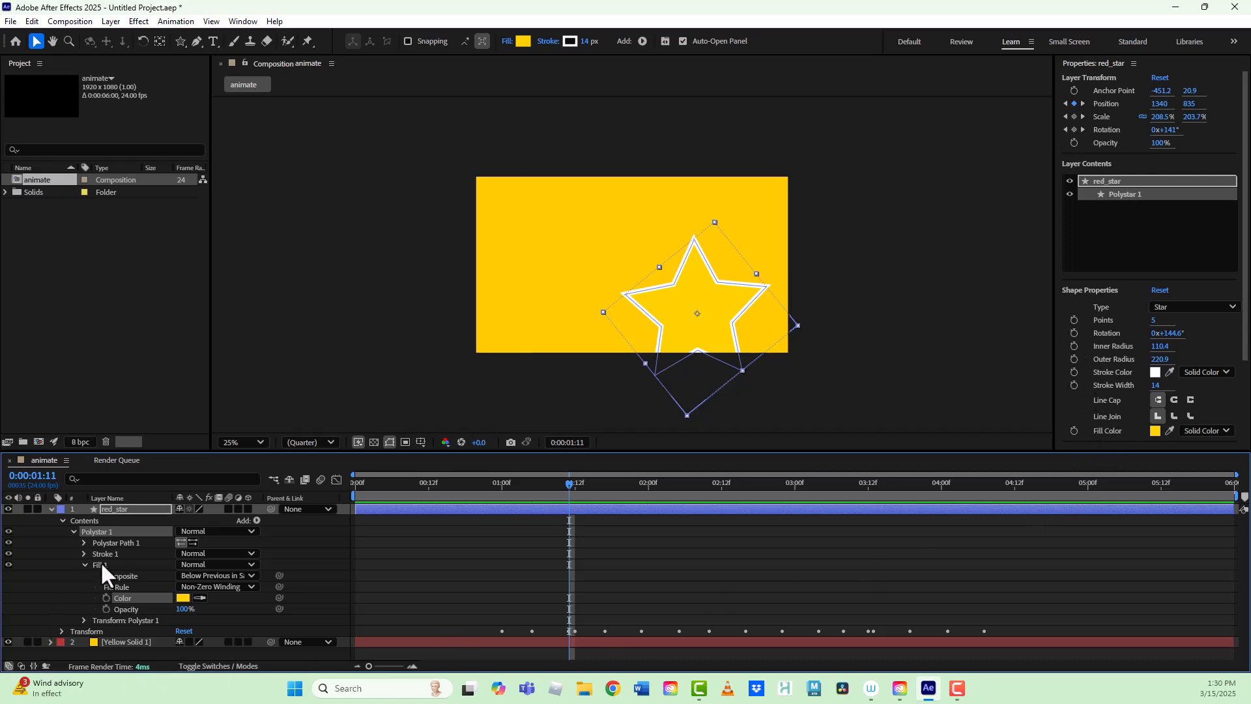
Collapse the star's Contents, expand its Transform properties, and move the star near the composition's center at the 01:11 Position keyframe
{"action": "left_click", "coordinate": [84, 563]}
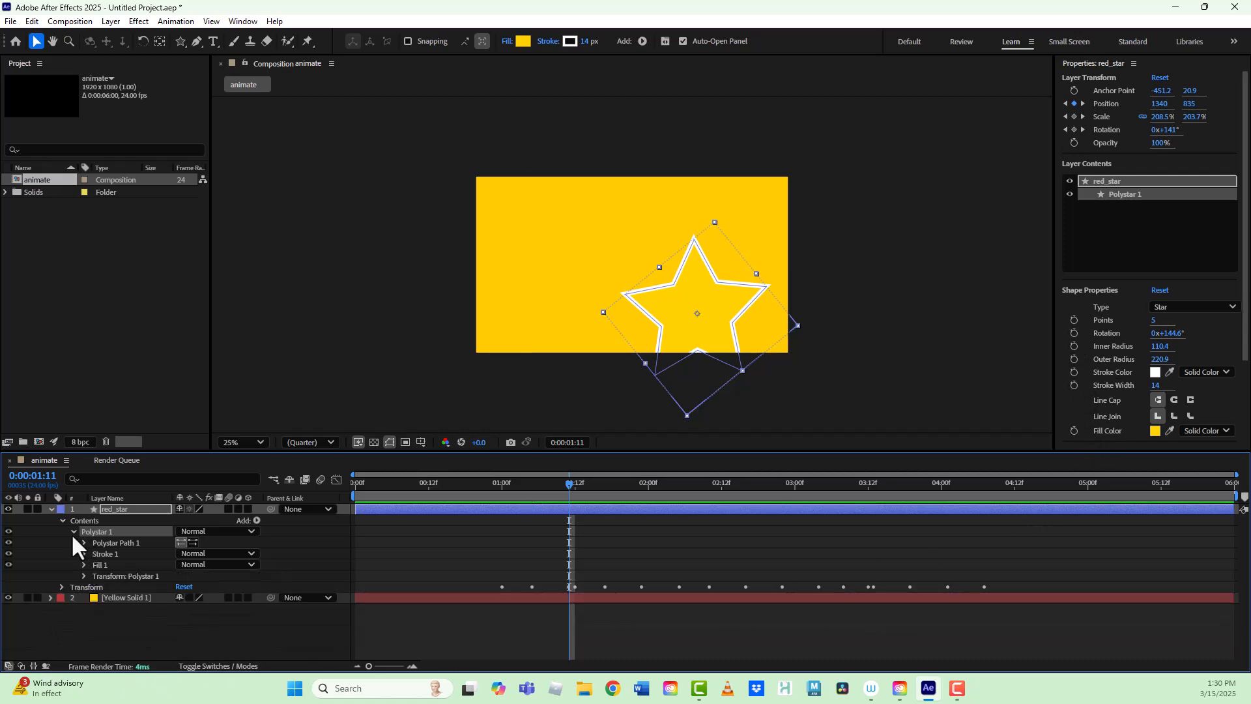
{"action": "left_click", "coordinate": [73, 532]}
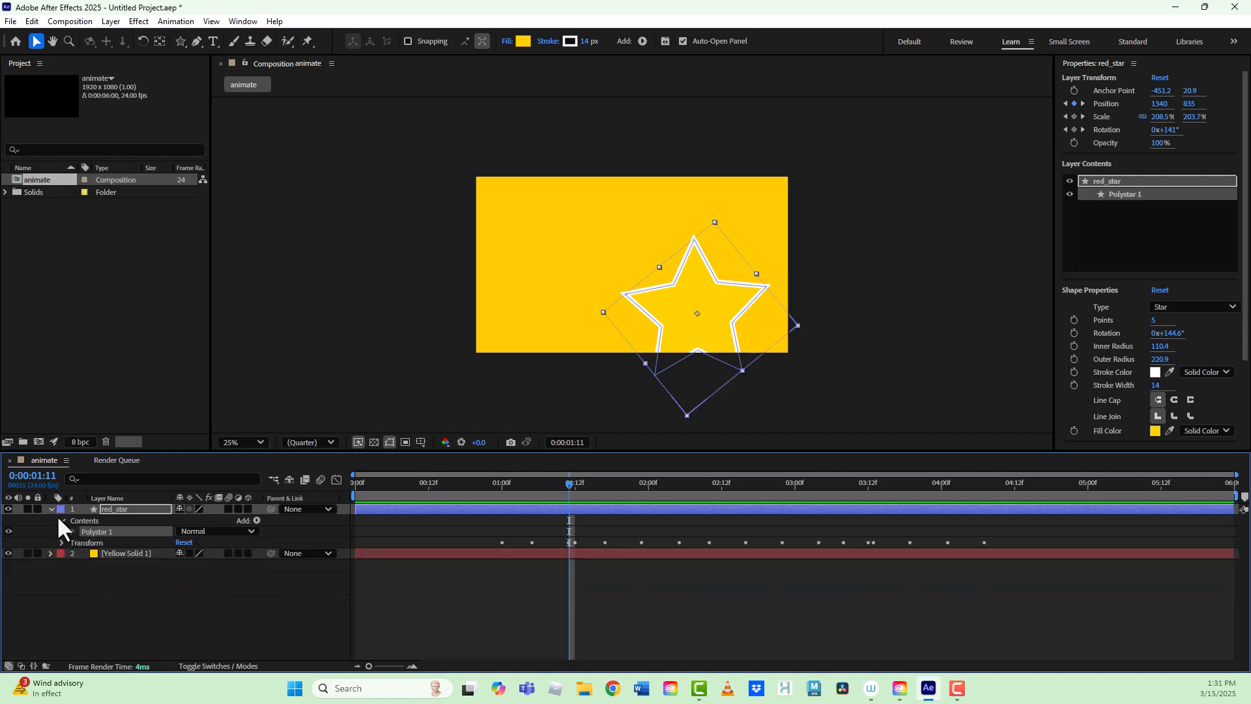
{"action": "left_click", "coordinate": [63, 520]}
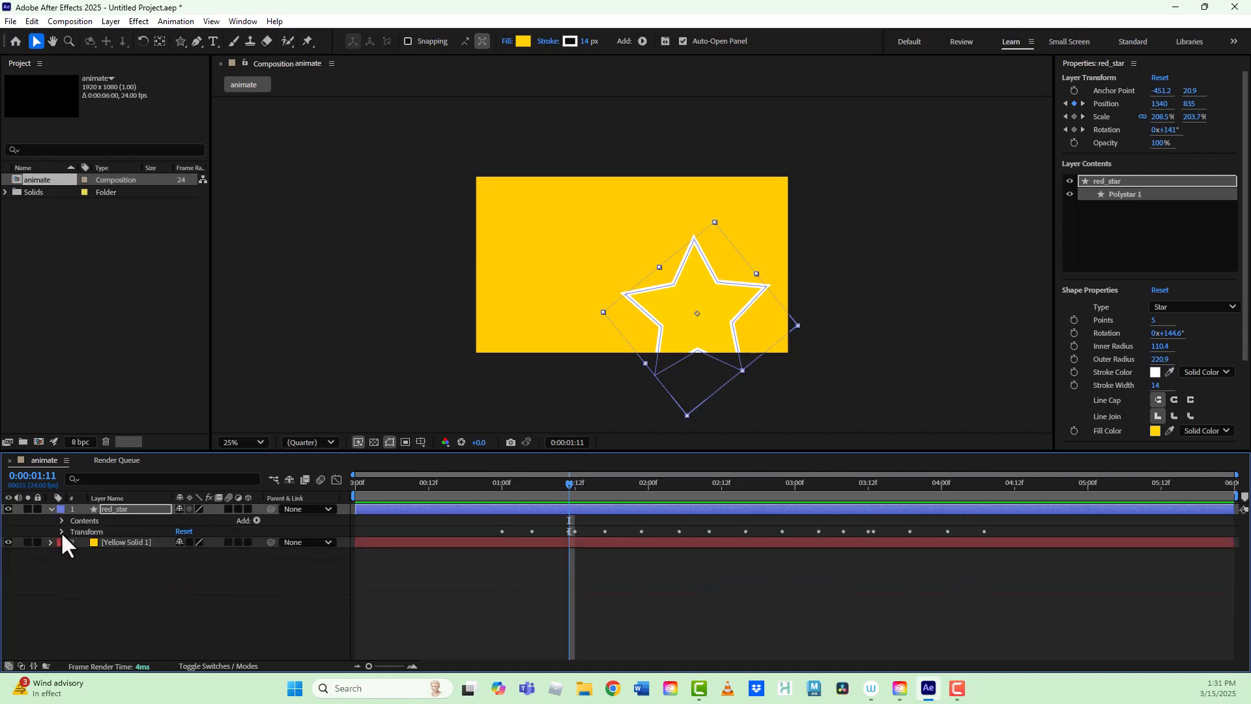
{"action": "left_click", "coordinate": [62, 532]}
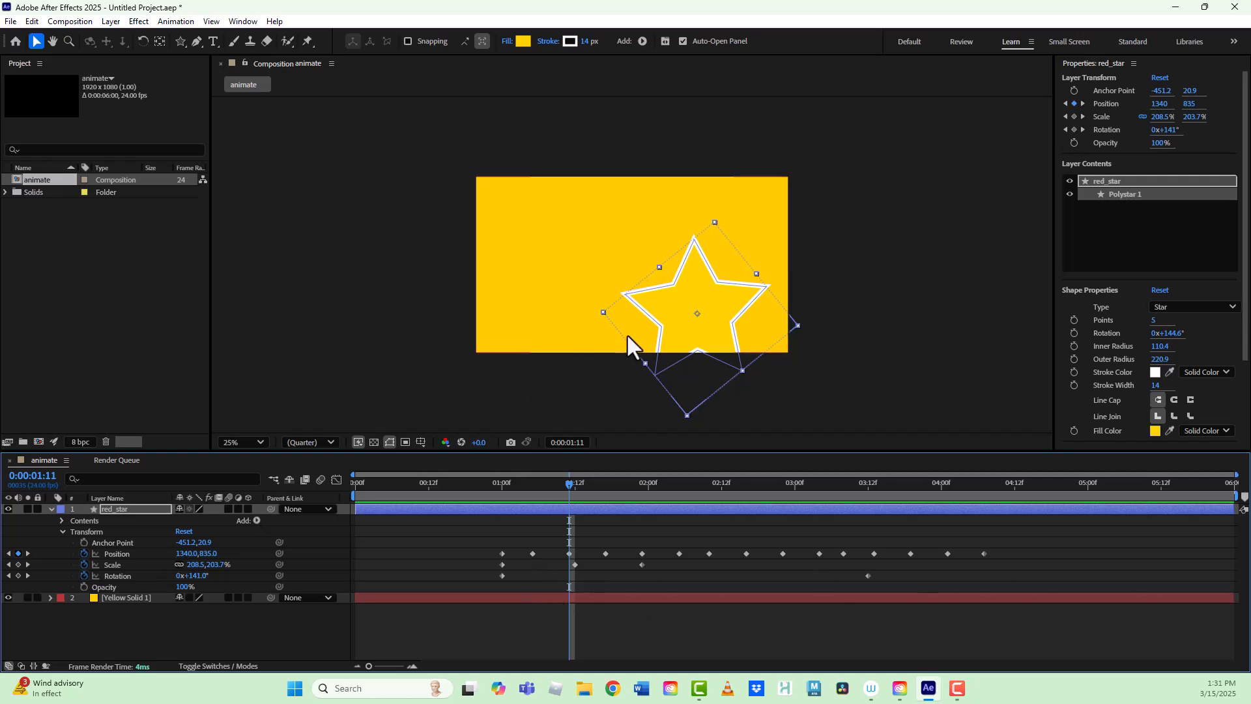
{"action": "left_click_drag", "start_coordinate": [720, 336], "coordinate": [659, 286]}
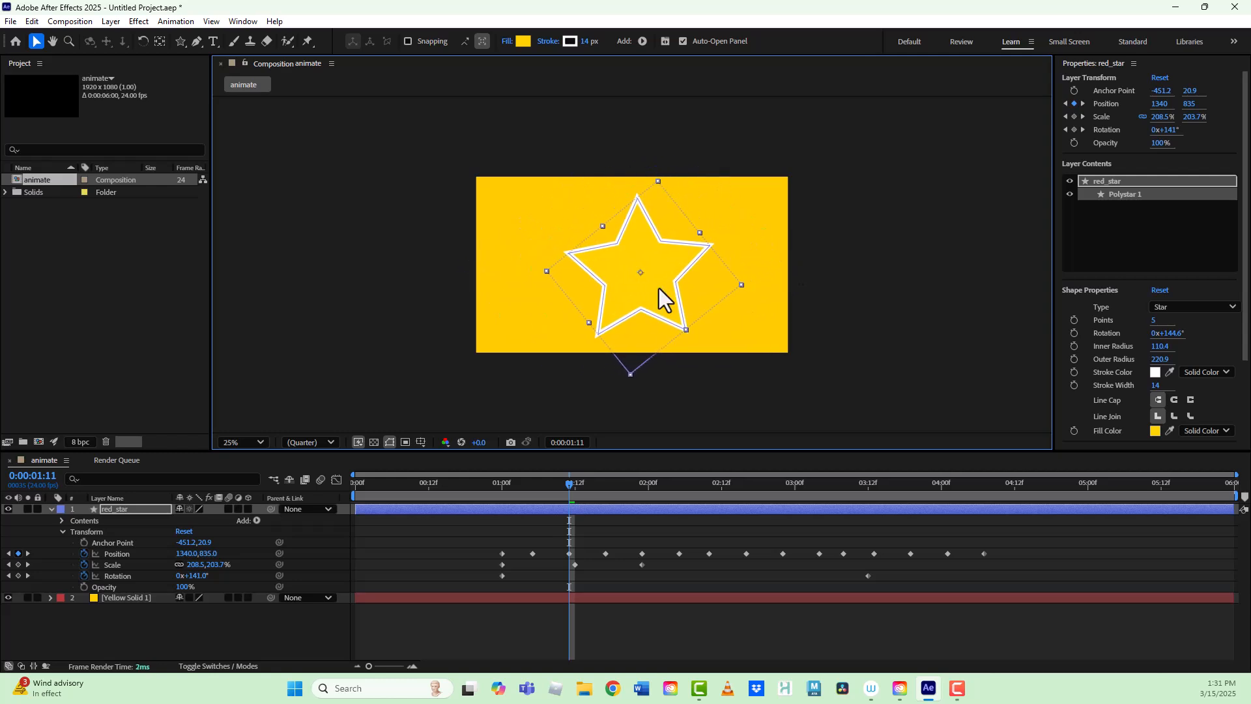